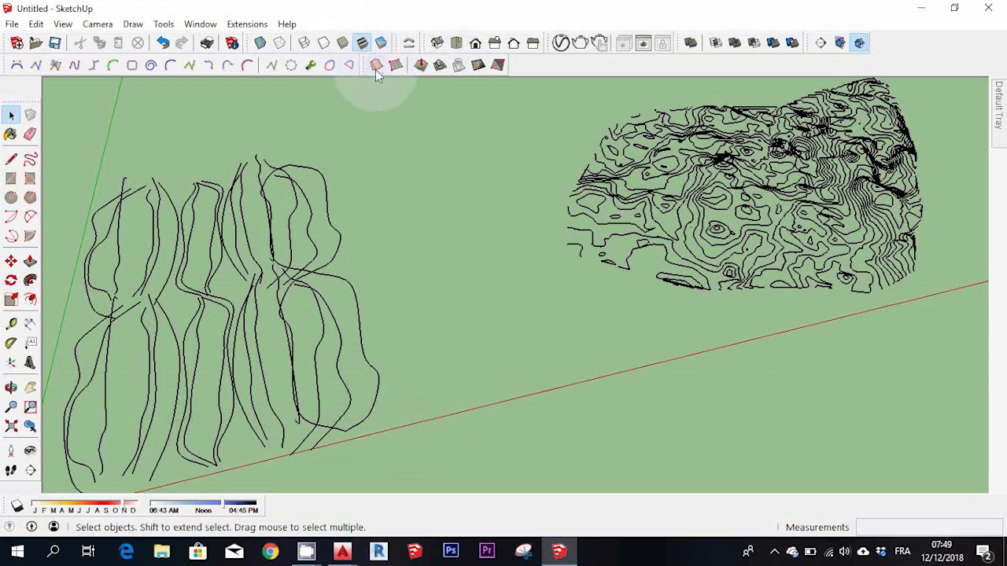
Undock the Sandbox toolbar and close it
drag(361, 67, 403, 147)
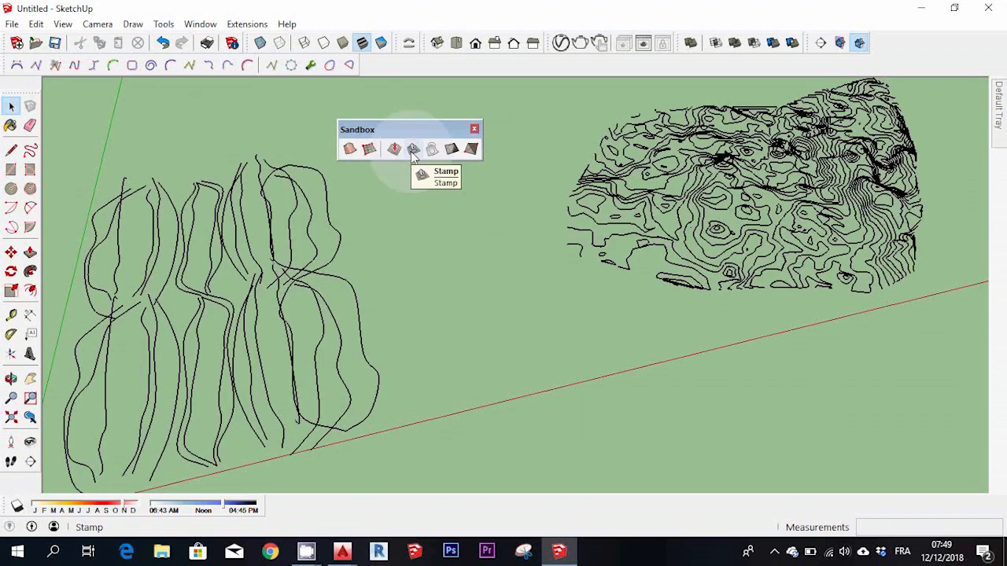
click(474, 129)
Select the simple set of contour lines and stretch it along the red axis with the Scale tool
middle_drag(479, 135, 779, 236)
click(242, 259)
drag(384, 128, 50, 326)
key(s)
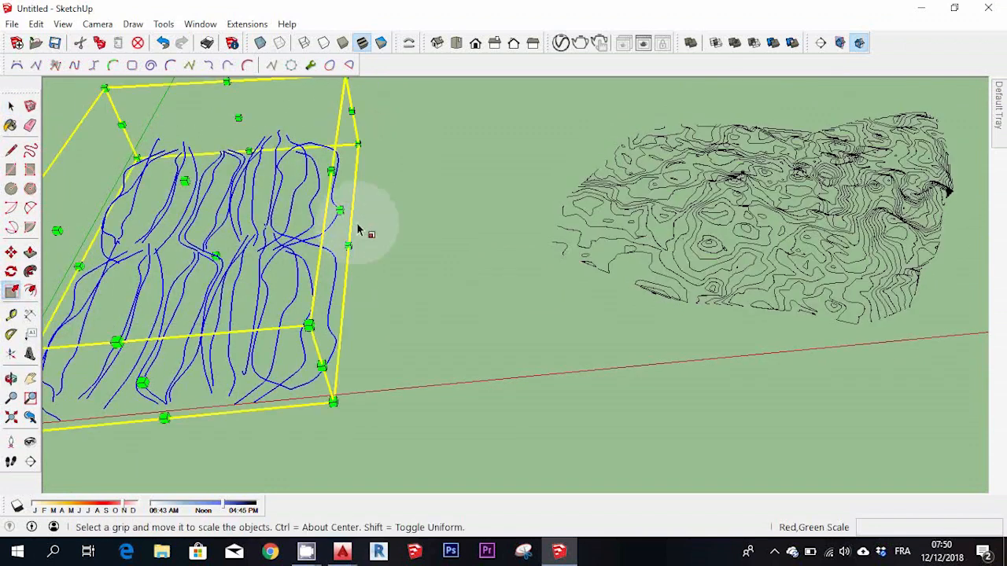
click(333, 211)
click(454, 205)
key(Escape)
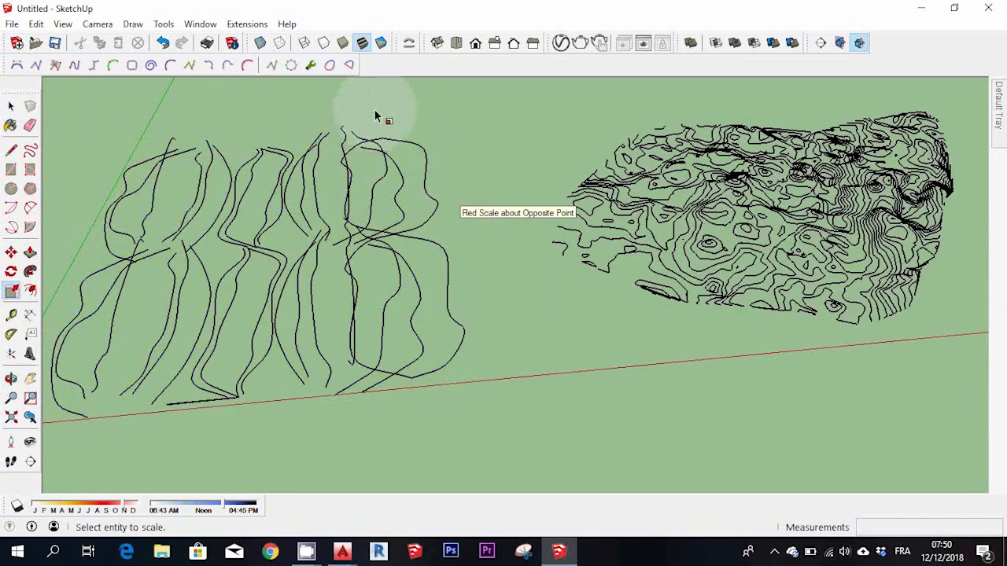
right_click(435, 65)
click(493, 513)
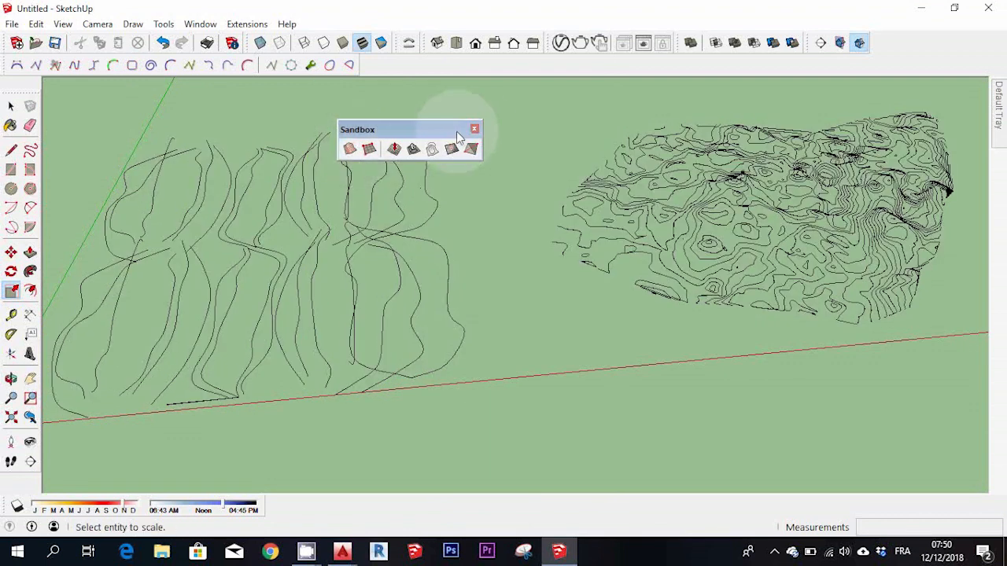
click(476, 130)
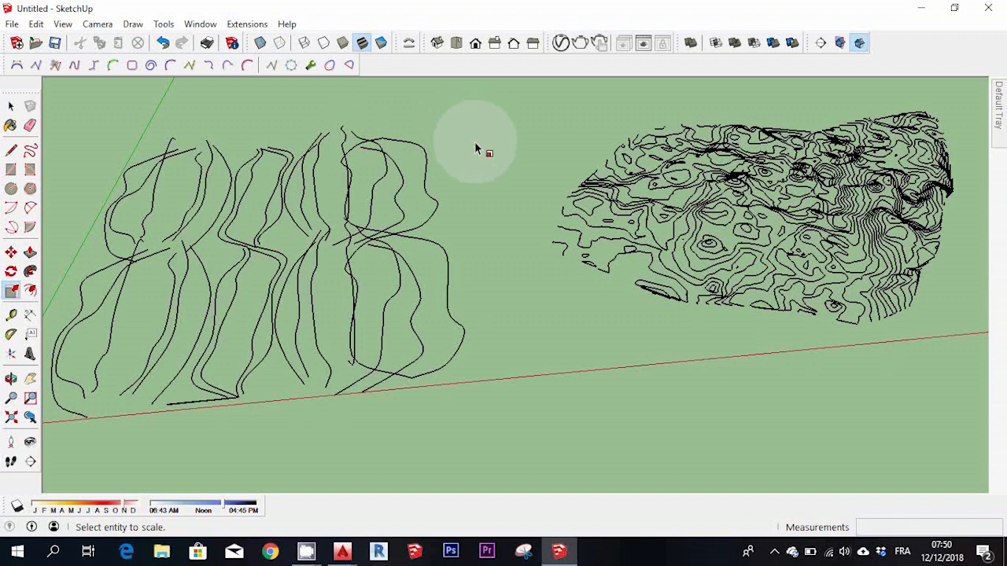
Show the Sandbox toolbar and dock it in line with the other toolbars above the drawing area
right_click(404, 69)
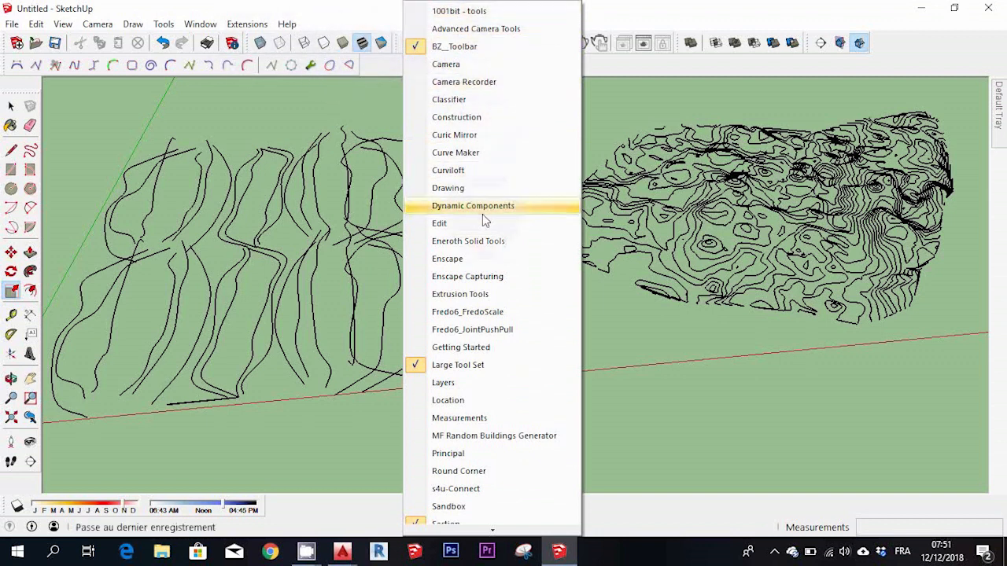
click(466, 507)
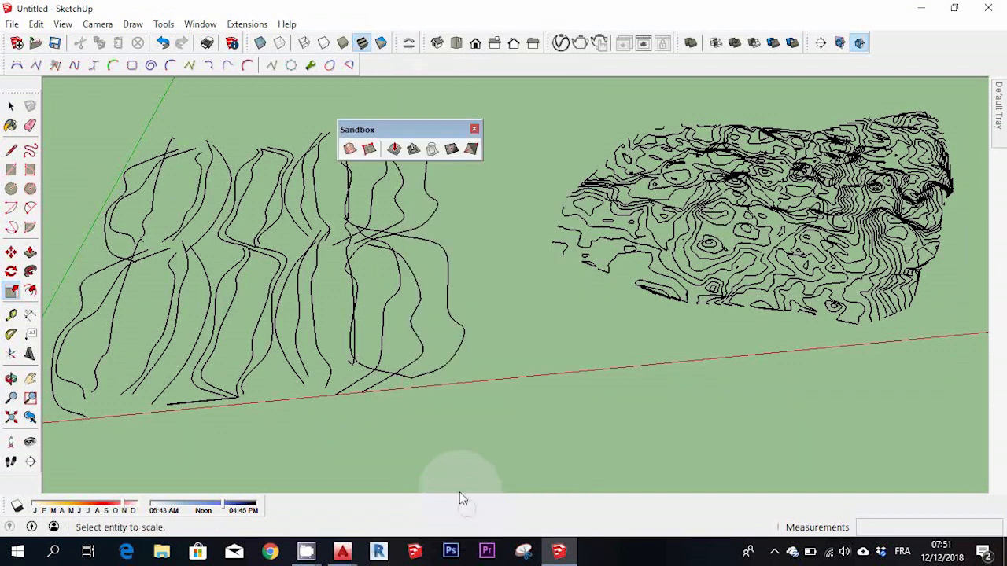
drag(402, 133, 420, 60)
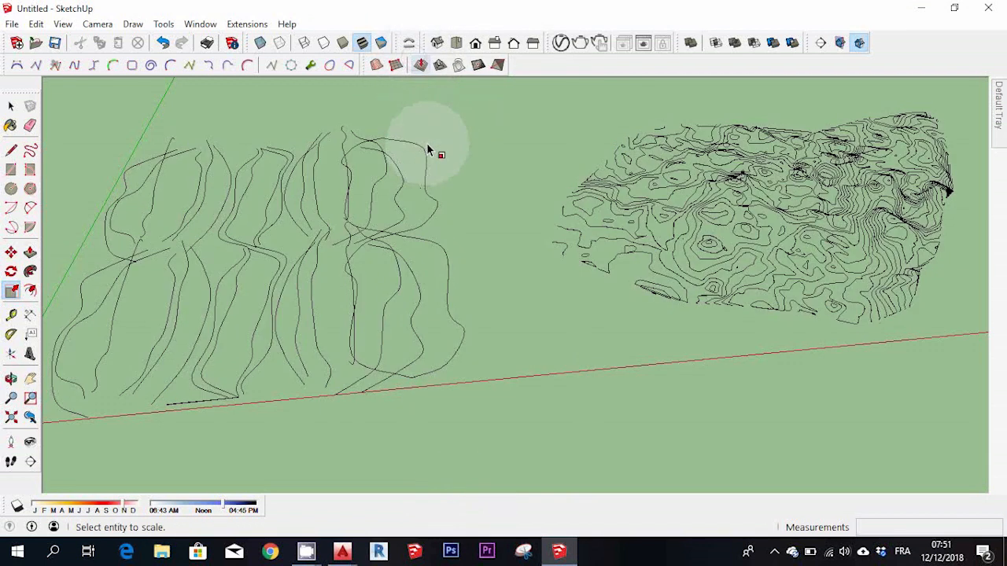
Delete the stray straight line near the red axis at the front edge of the simple contour lines
click(12, 107)
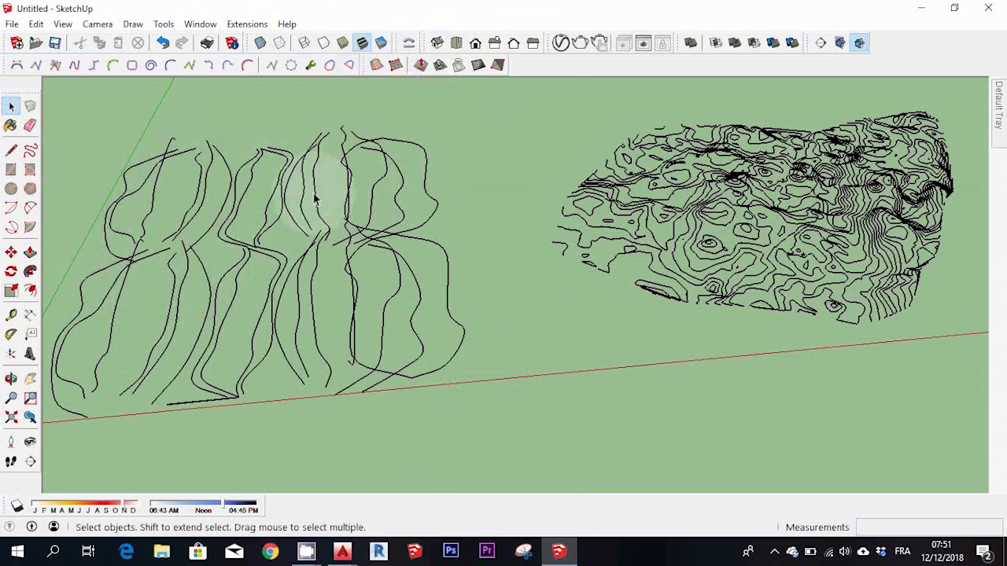
click(11, 379)
drag(367, 333, 803, 289)
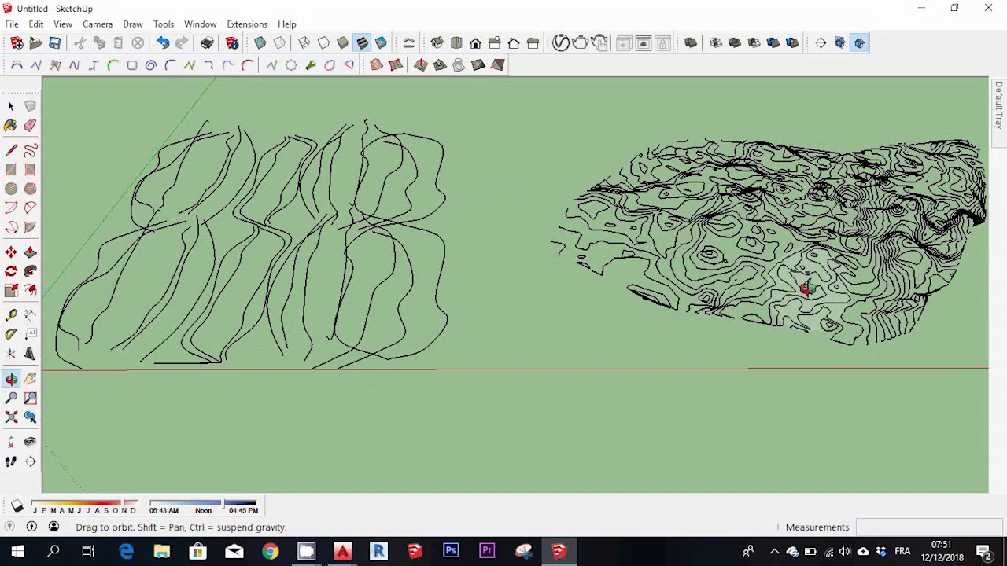
click(11, 108)
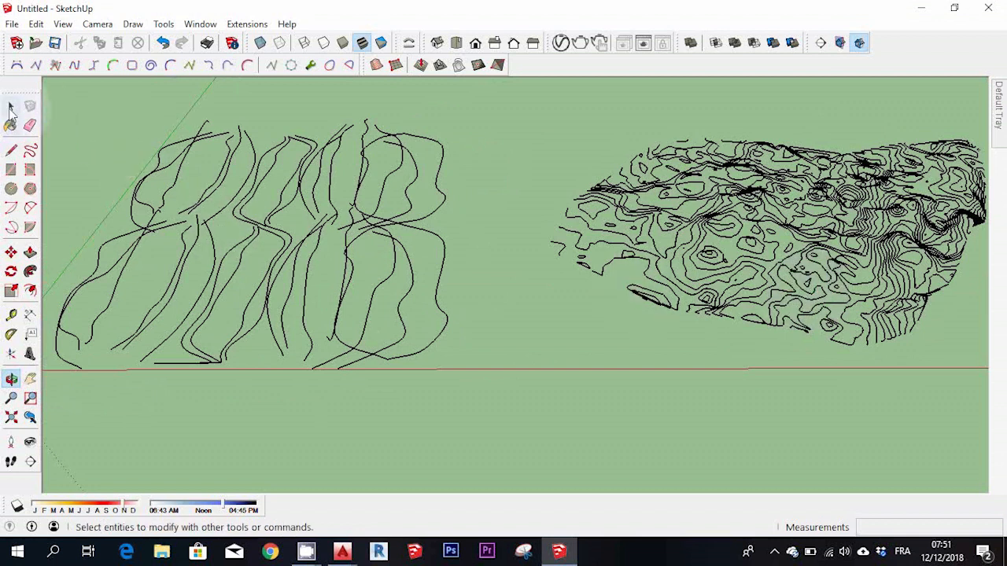
mouse_move(476, 117)
mouse_down()
mouse_move(98, 294)
mouse_move(87, 311)
mouse_up()
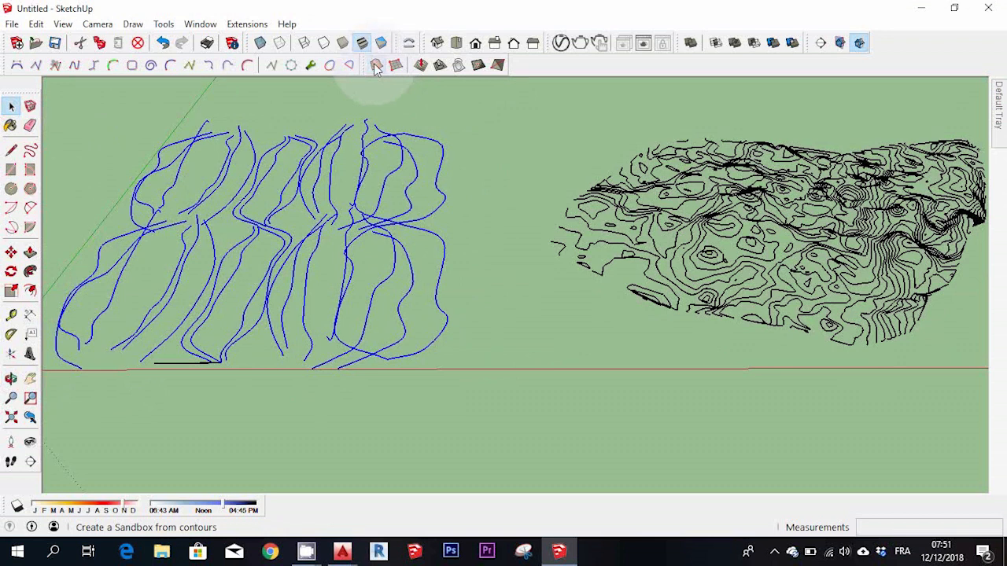
click(177, 361)
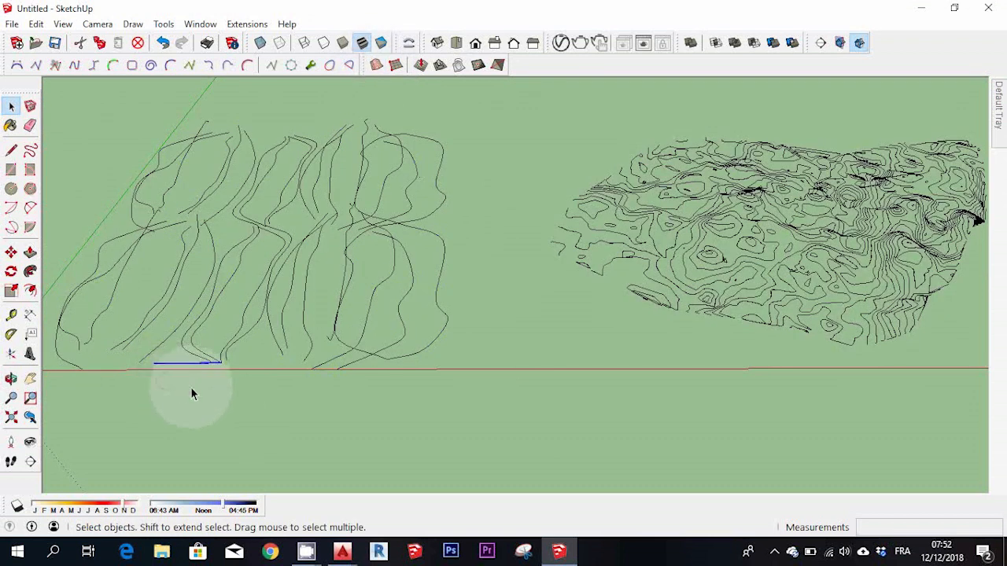
key(Delete)
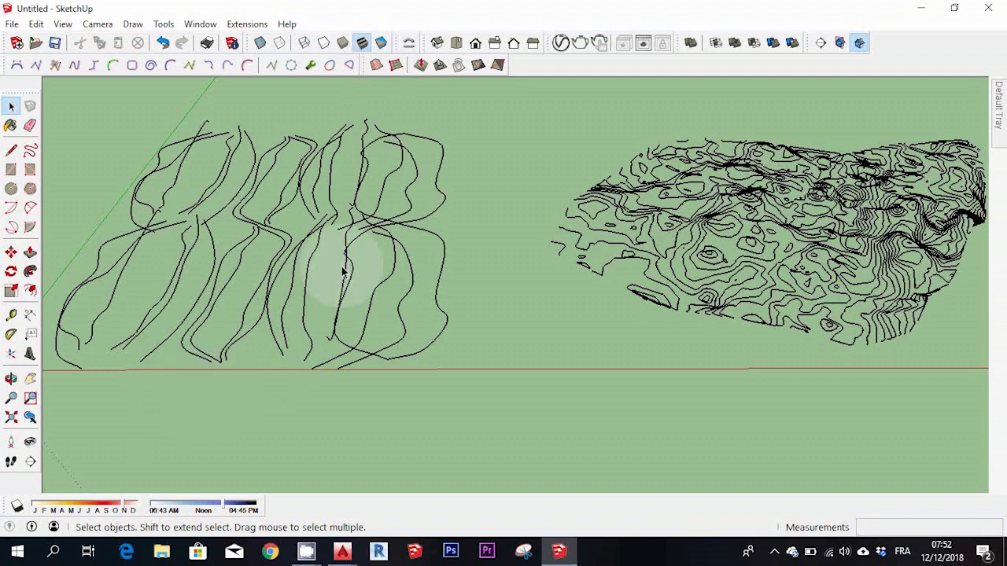
Create a Sandbox terrain from contours using the whole set of simple contour lines
mouse_move(478, 93)
mouse_down()
mouse_move(286, 168)
mouse_move(66, 420)
mouse_up()
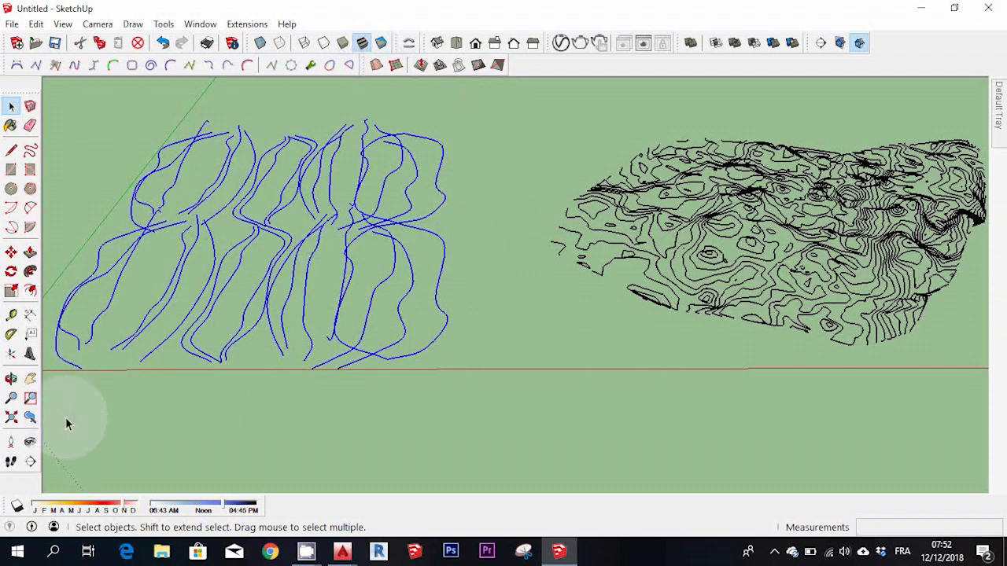
click(377, 66)
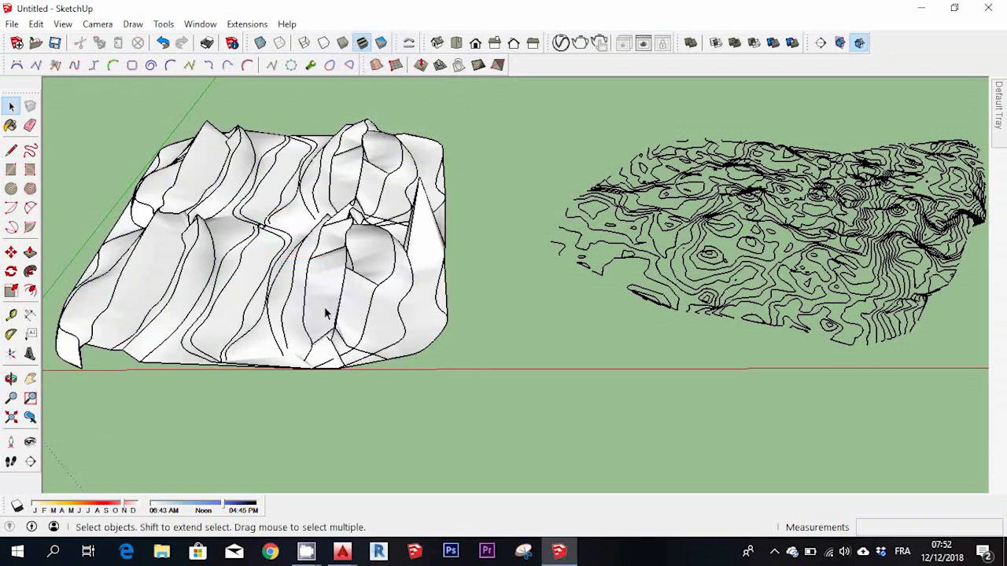
click(11, 379)
drag(488, 314, 165, 298)
Move the generated terrain about 2114 m back, clear of its source contour lines
click(12, 106)
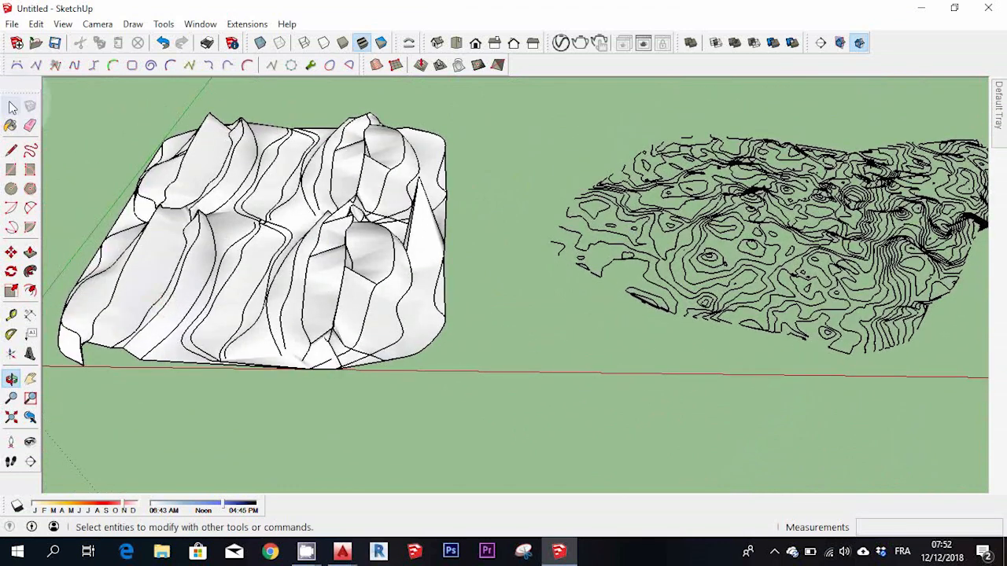
click(195, 251)
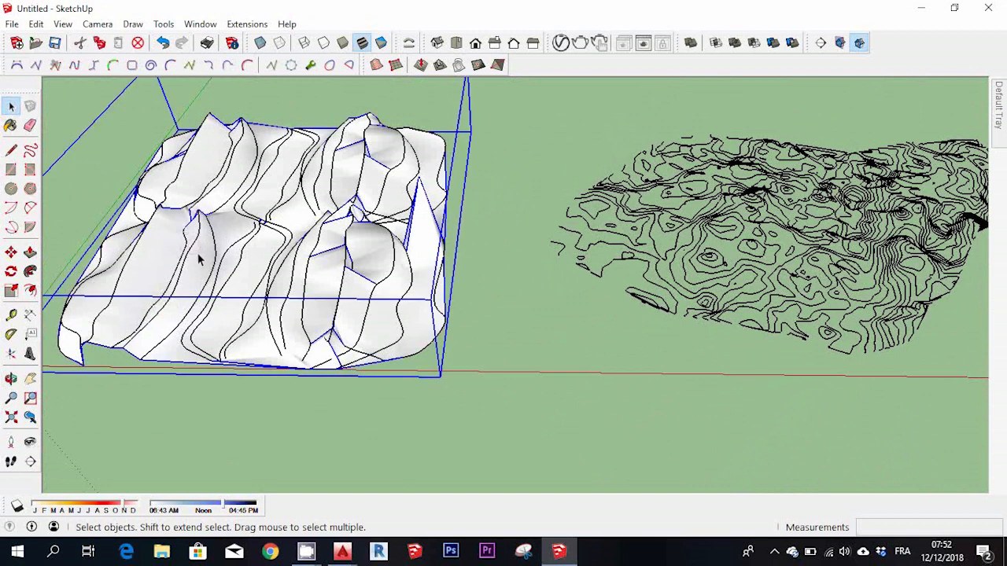
click(11, 252)
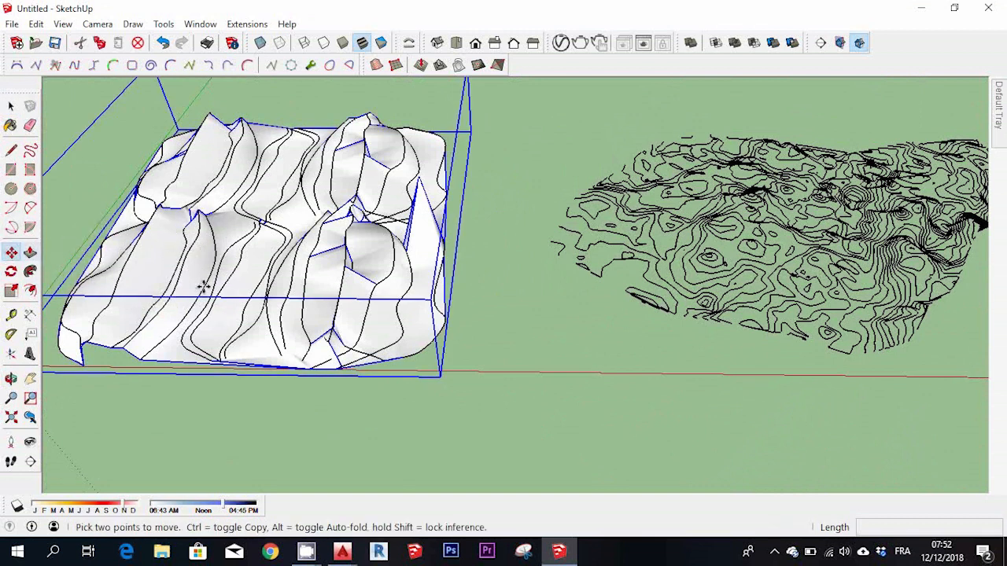
click(236, 325)
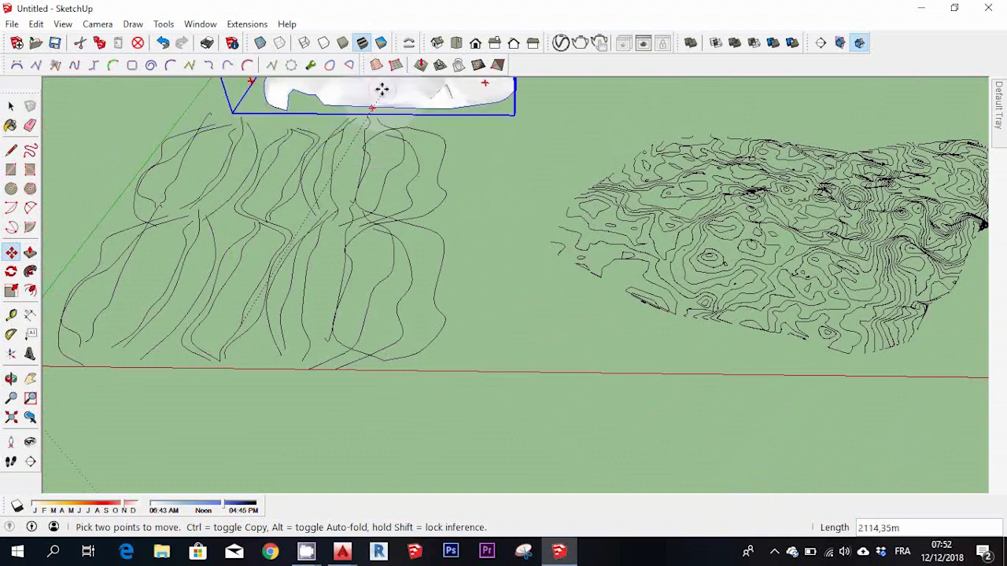
click(381, 91)
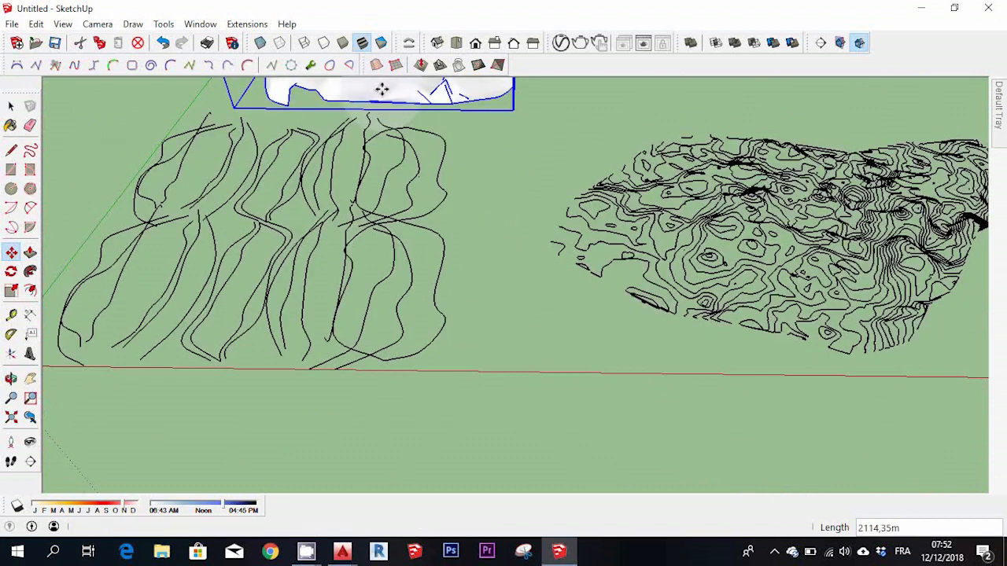
Examine the generated terrain's surface and relief up close from several angles
click(30, 379)
drag(371, 106, 264, 462)
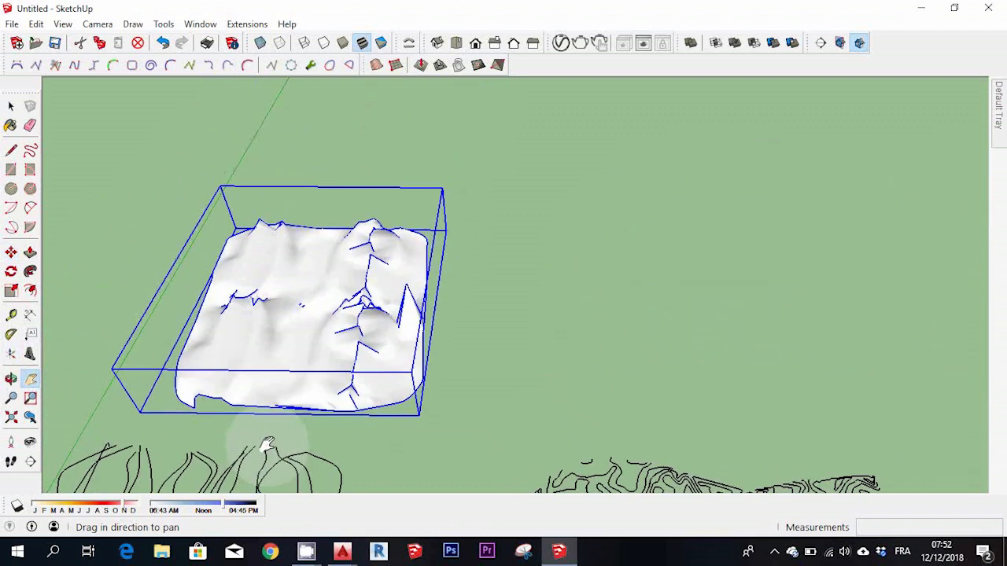
click(30, 399)
drag(463, 202, 156, 429)
click(11, 379)
drag(591, 380, 134, 152)
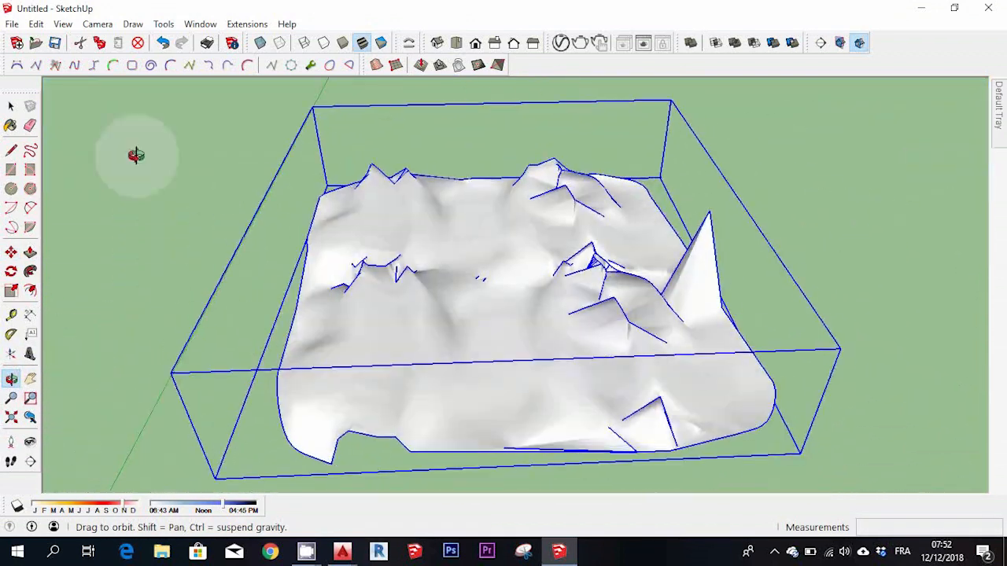
click(27, 382)
drag(364, 386, 47, 95)
drag(600, 362, 62, 272)
Select the dense topographic contour lines and move them about 951 m along the red axis, away from the first terrain
click(11, 417)
drag(731, 352, 366, 345)
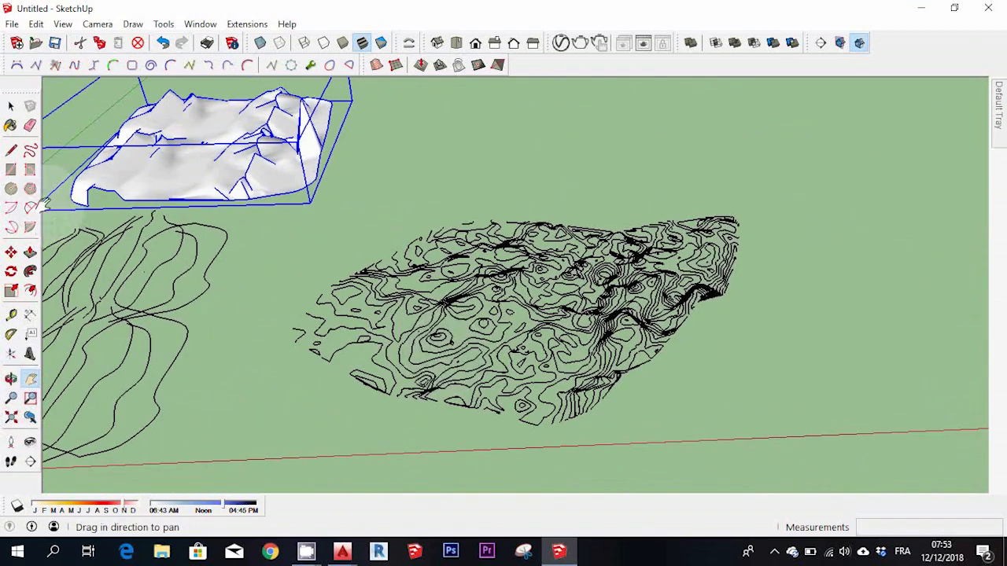
key(space)
drag(796, 177, 313, 416)
drag(775, 216, 511, 409)
key(m)
click(290, 464)
click(288, 449)
click(488, 450)
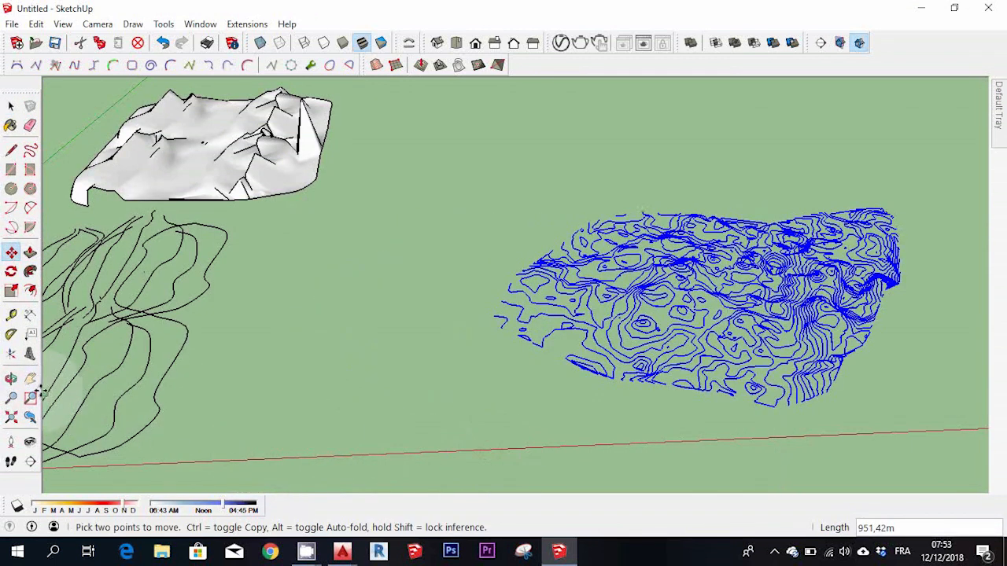
Create a Sandbox terrain from contours using the complete set of dense topographic contour lines
click(31, 379)
drag(757, 354, 188, 443)
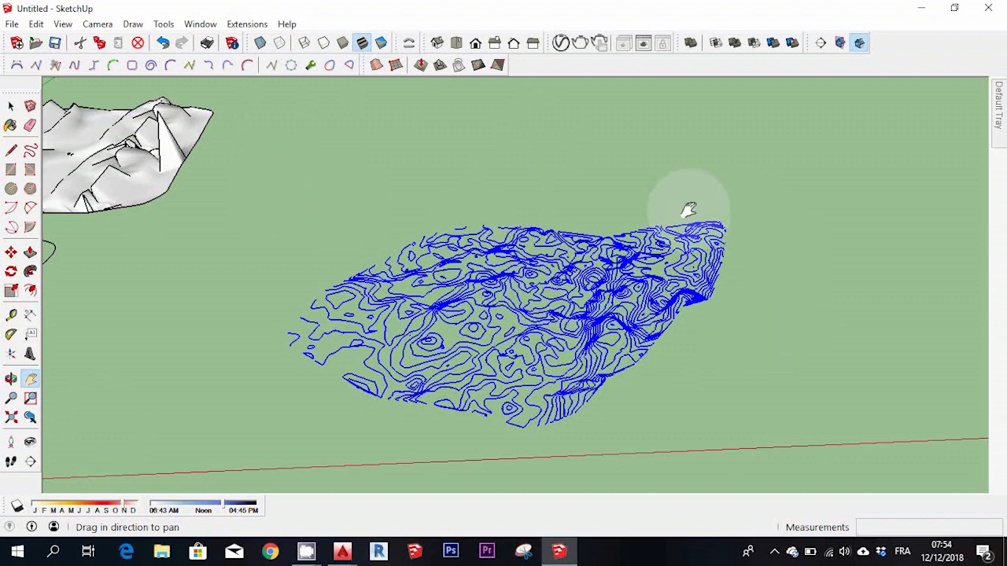
click(11, 381)
drag(489, 366, 527, 281)
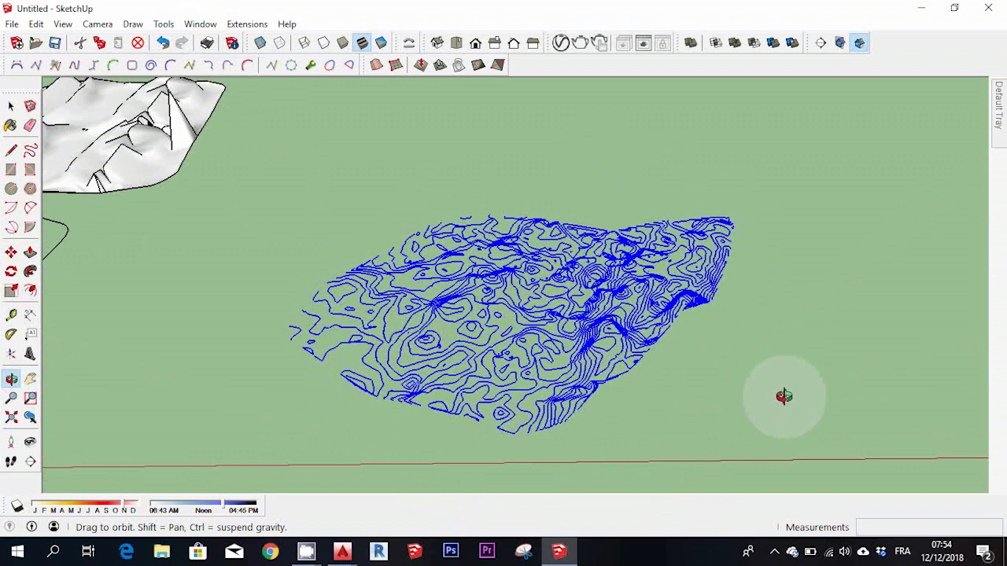
click(11, 107)
drag(818, 181, 230, 457)
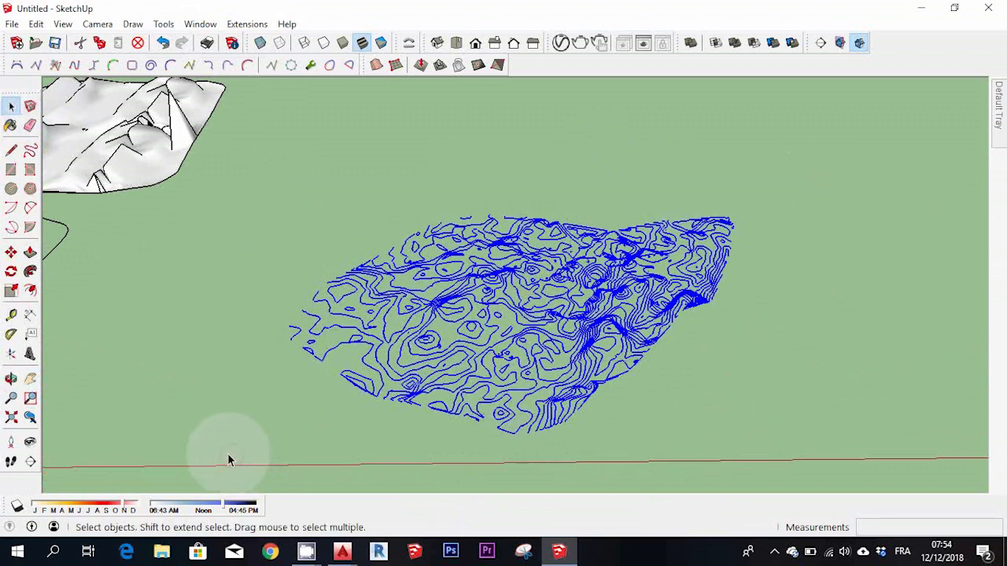
click(374, 68)
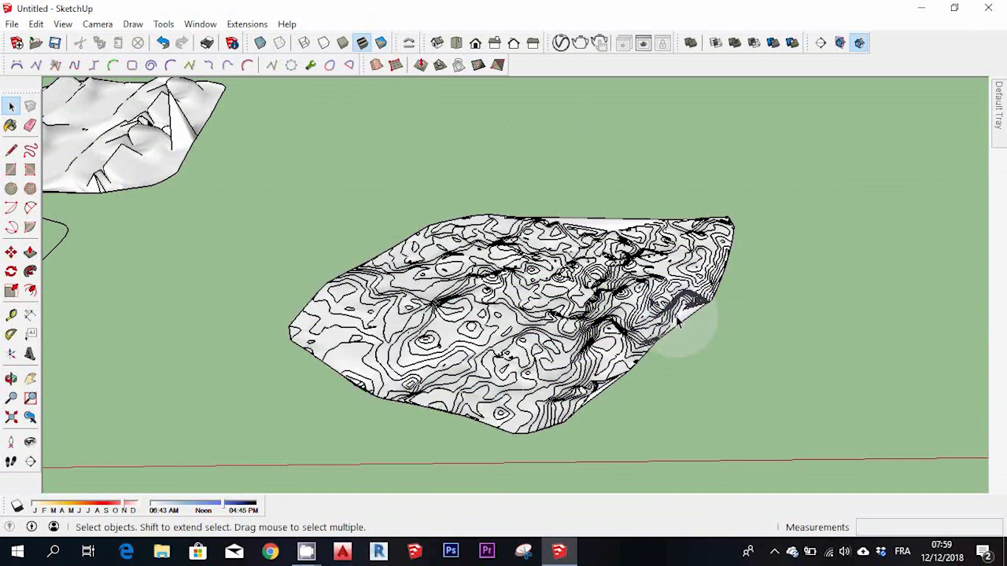
Move the terrain made from the dense contours about 1994 m away from its source contour lines
click(11, 379)
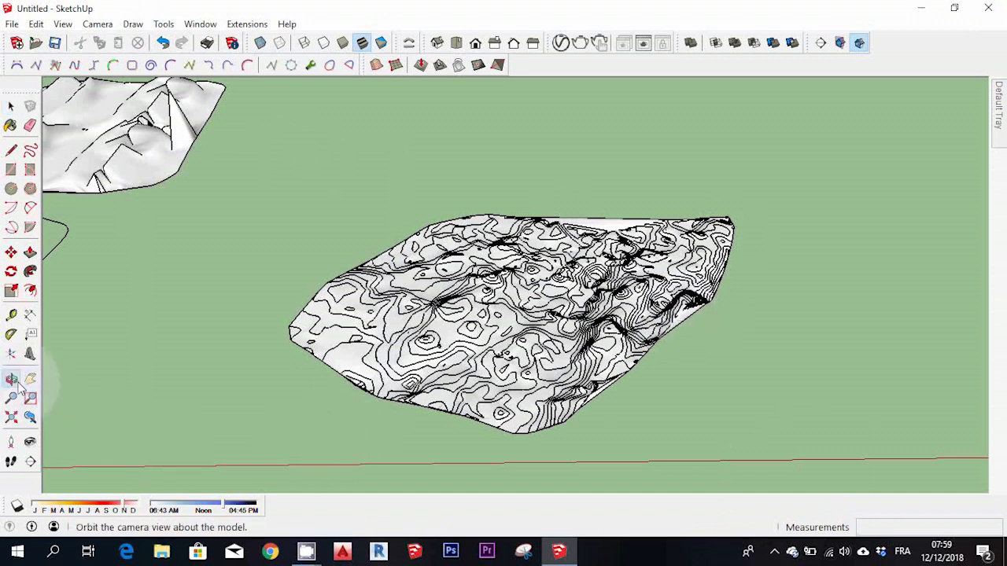
drag(632, 317, 582, 301)
drag(310, 235, 413, 366)
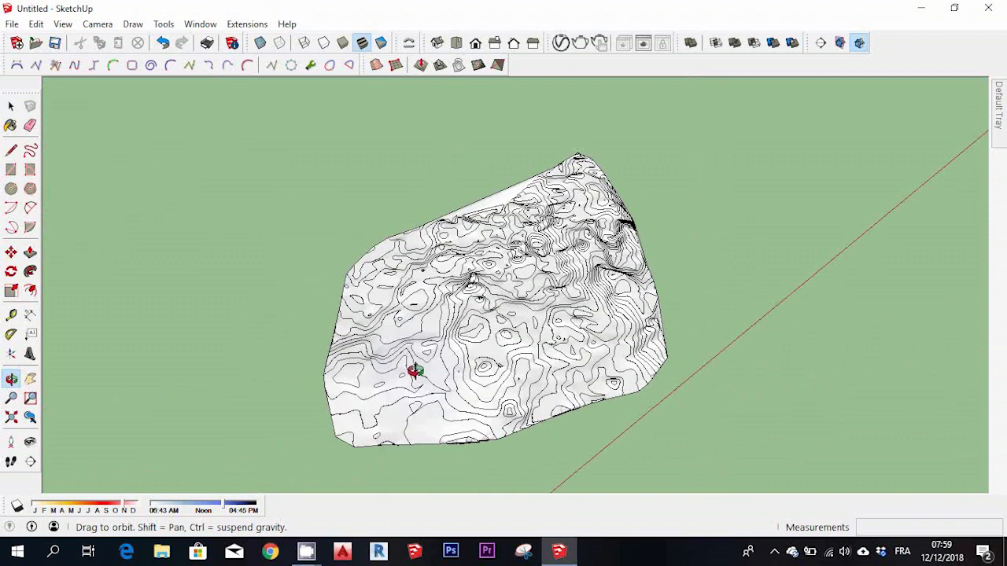
click(11, 106)
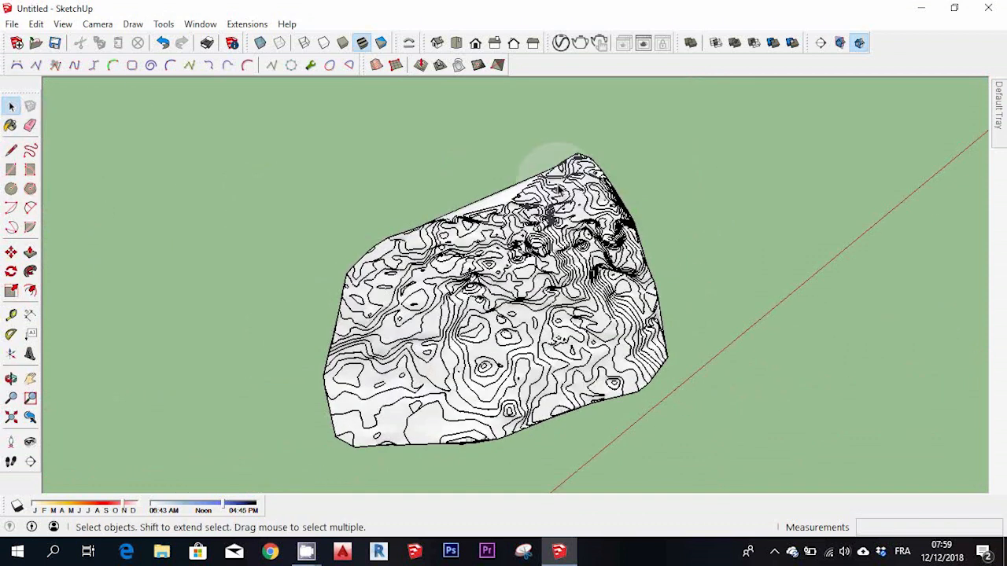
click(489, 203)
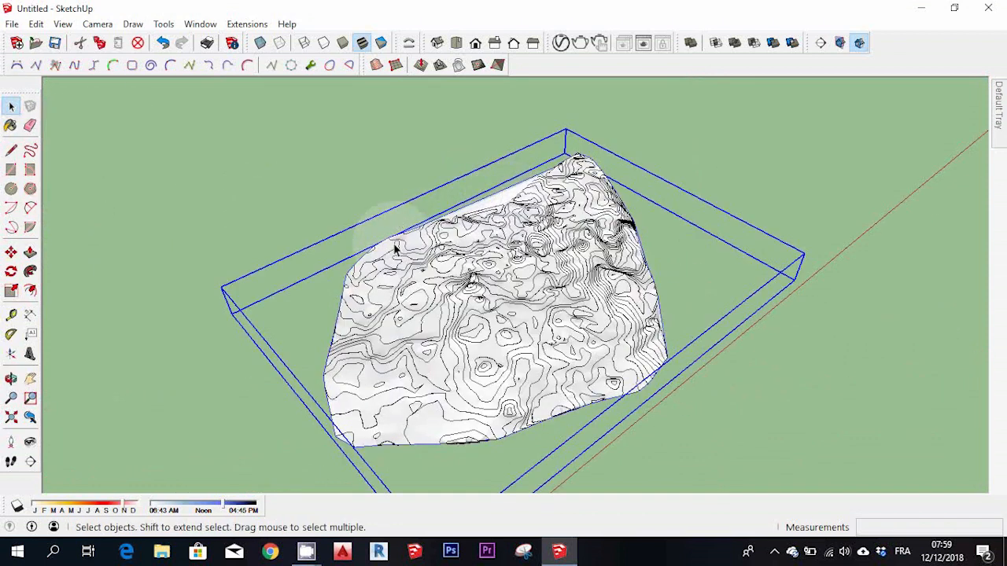
click(11, 252)
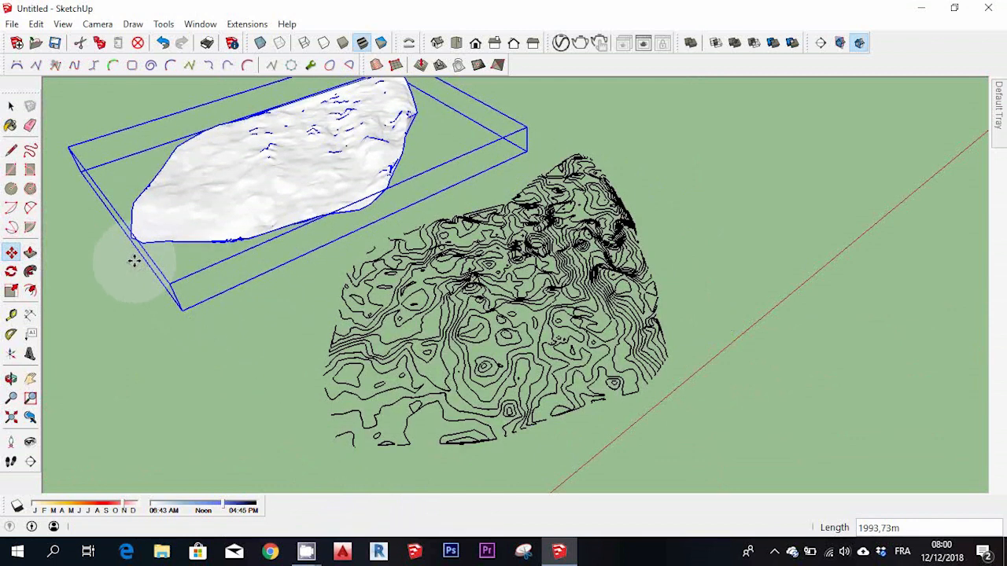
Examine the second terrain's relief from a low viewing angle
click(11, 379)
drag(260, 195, 652, 126)
drag(307, 432, 351, 404)
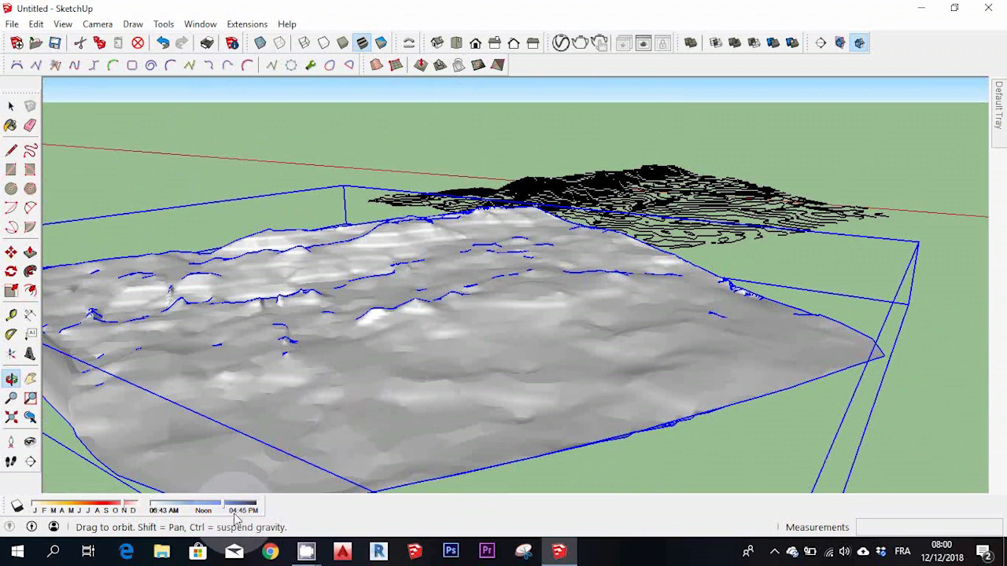
Examine the second terrain's relief with shadows switched on, and switch the shadows back off
click(17, 507)
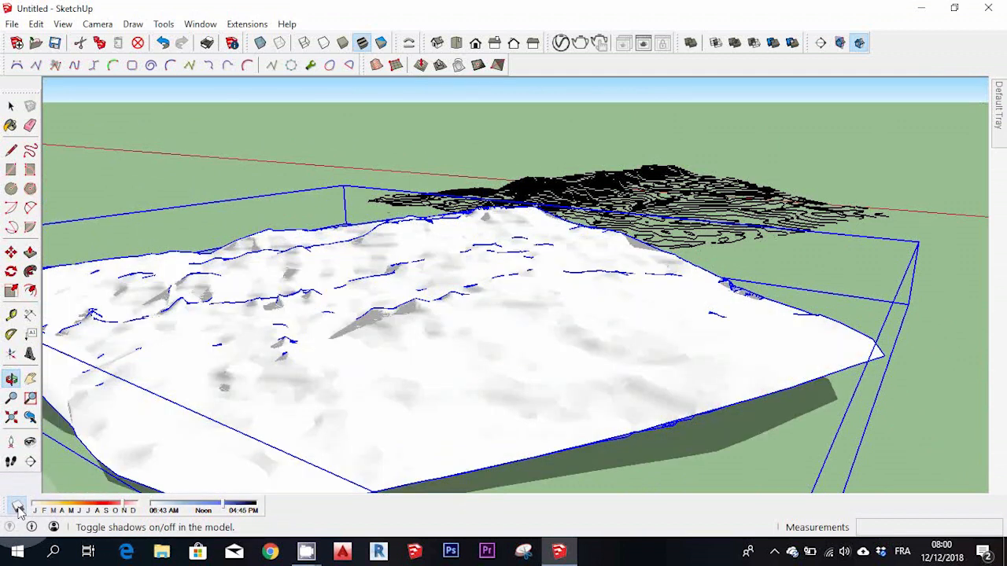
scroll(398, 409, up, 5)
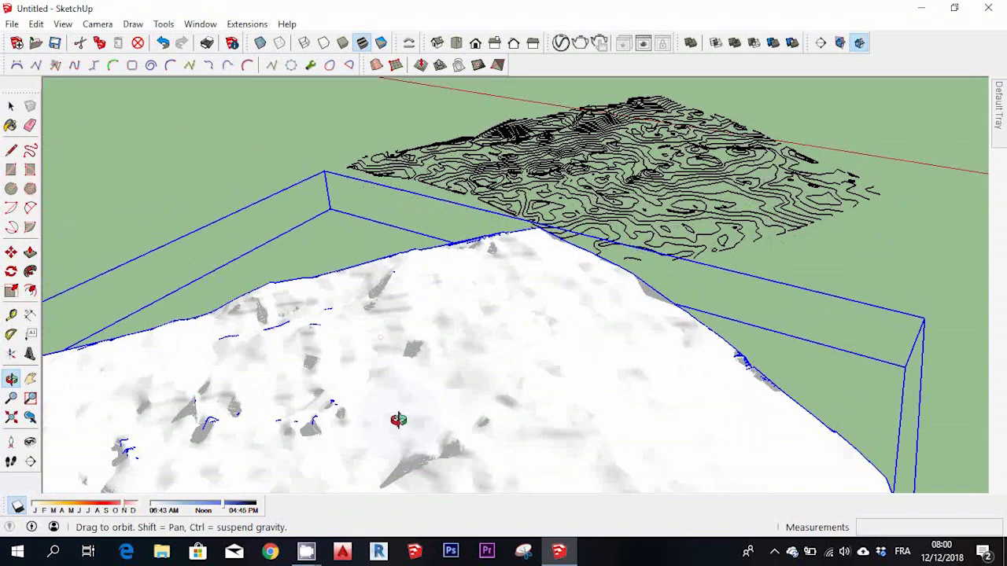
drag(440, 390, 402, 490)
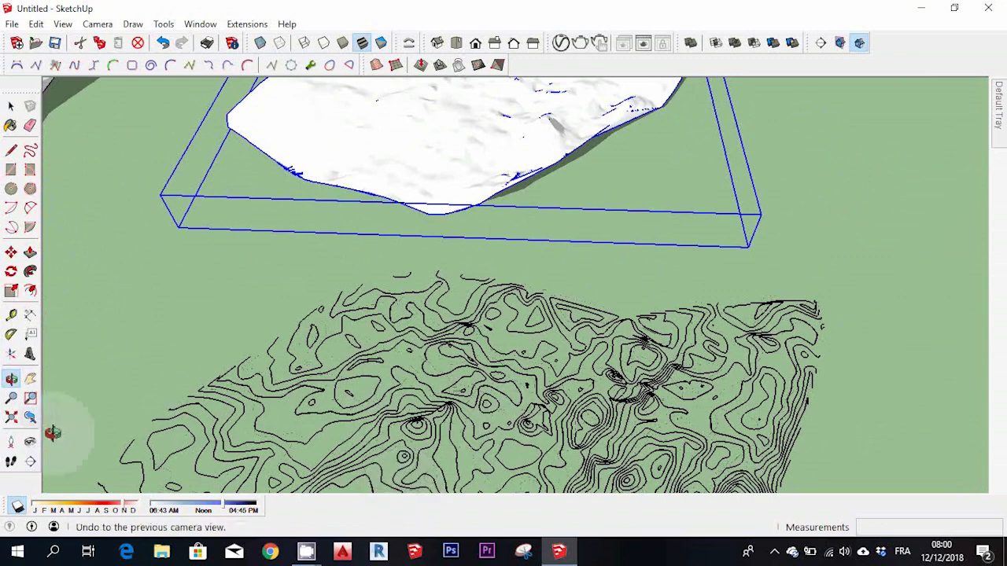
click(18, 507)
click(11, 417)
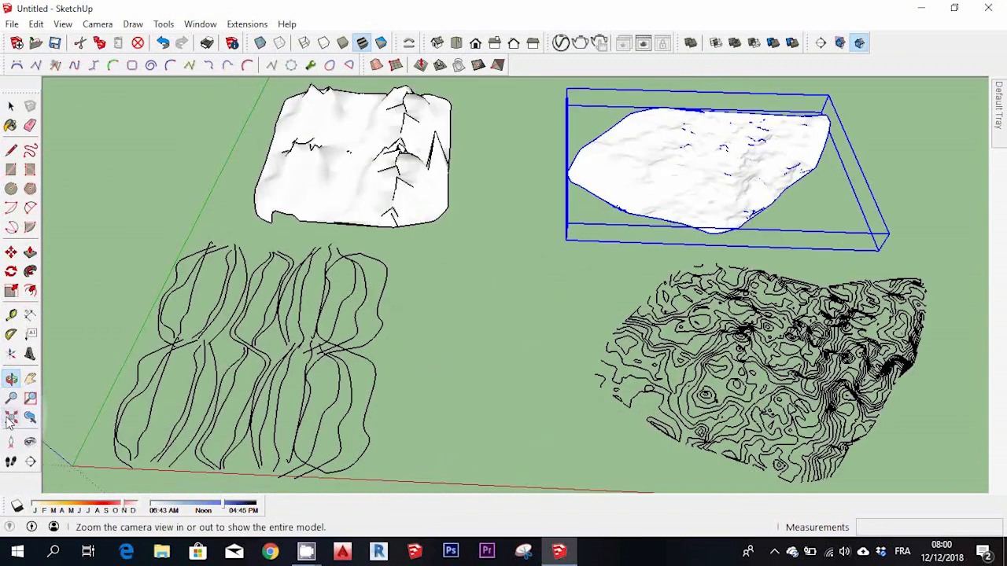
Draw a Sandbox From Scratch grid with 100 m spacing and about 1900 m deep along the green axis, starting on the red axis beside the terrain
click(30, 378)
drag(724, 423, 269, 255)
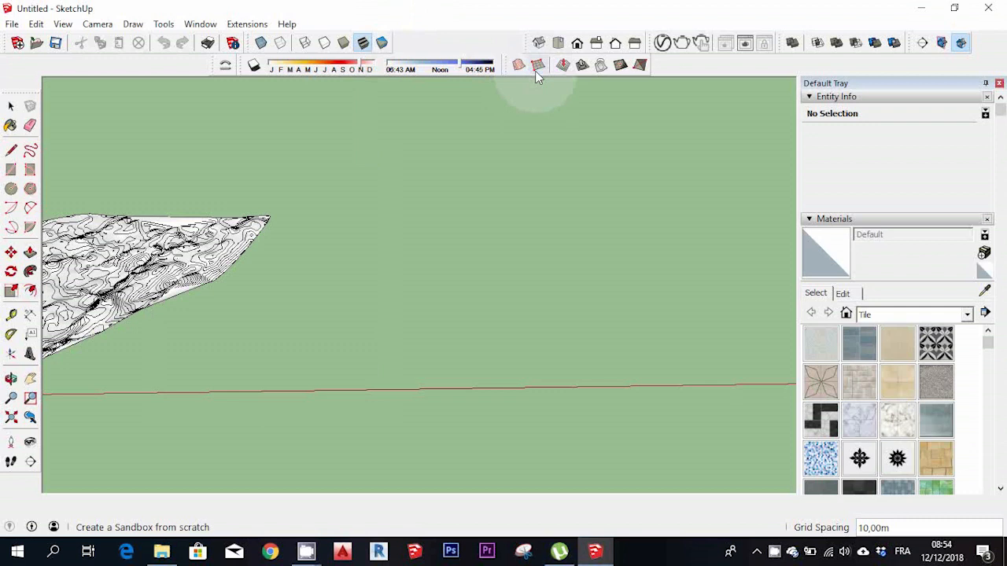
click(536, 66)
click(558, 45)
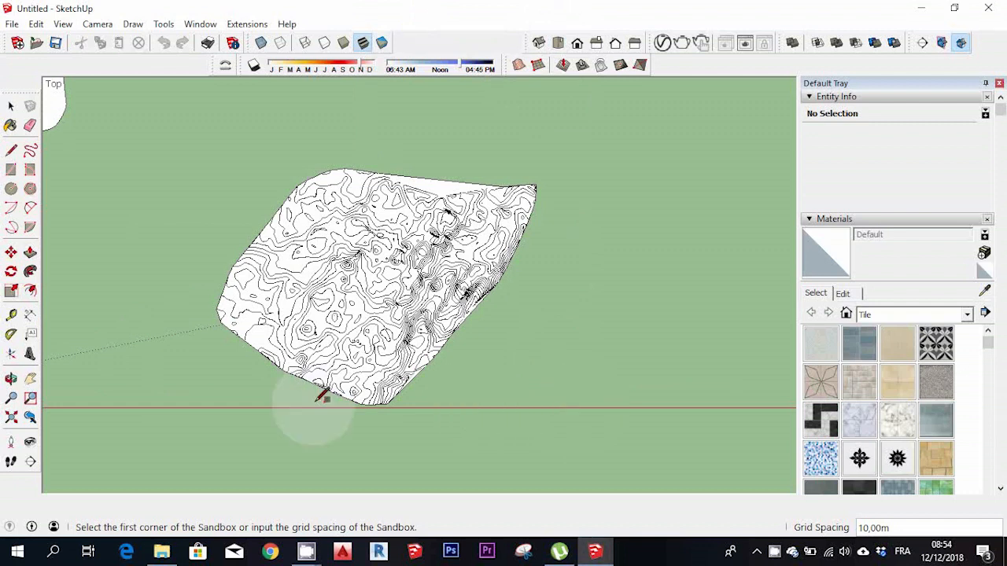
click(30, 379)
drag(387, 337, 176, 343)
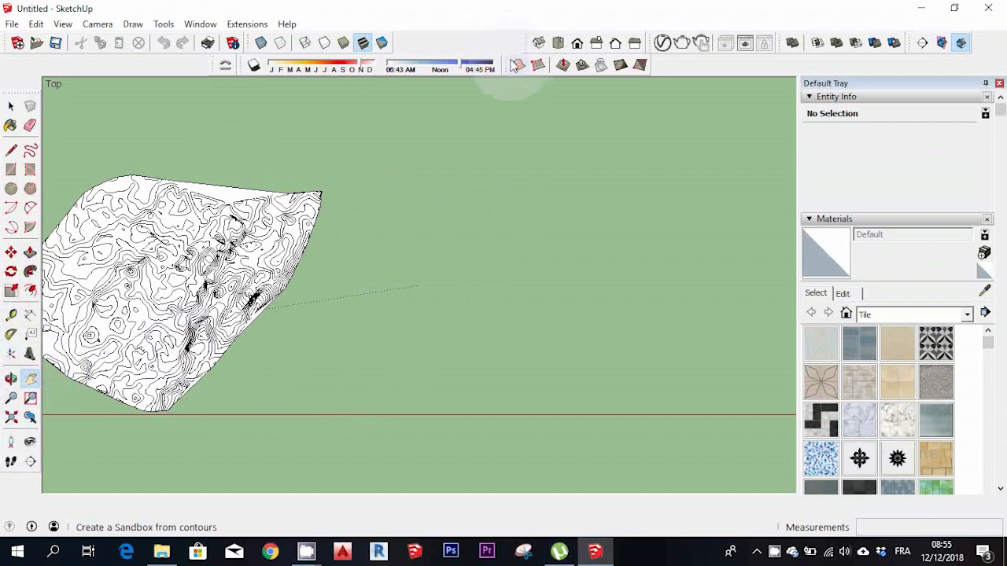
click(536, 69)
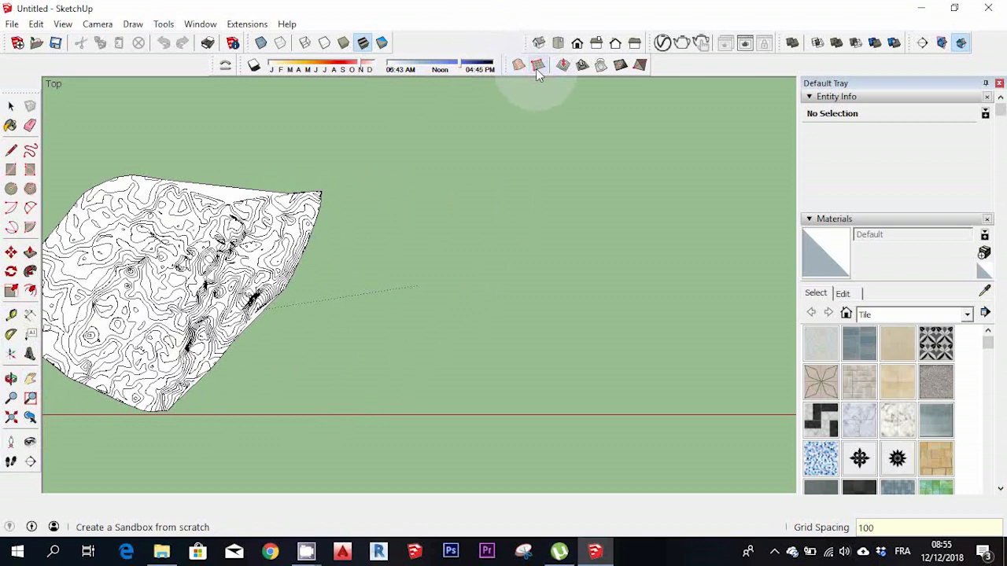
text(100)
key(Return)
click(448, 412)
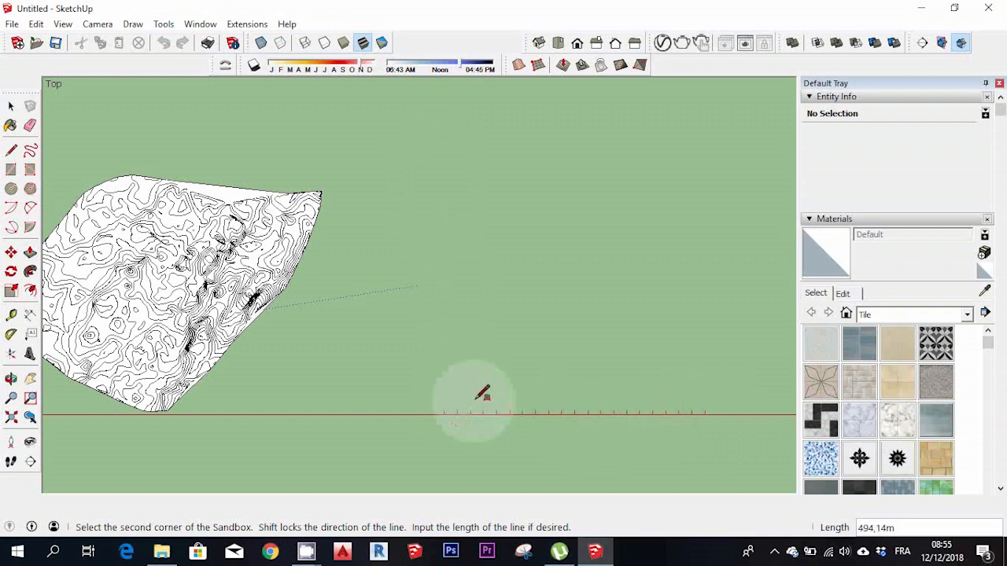
click(445, 165)
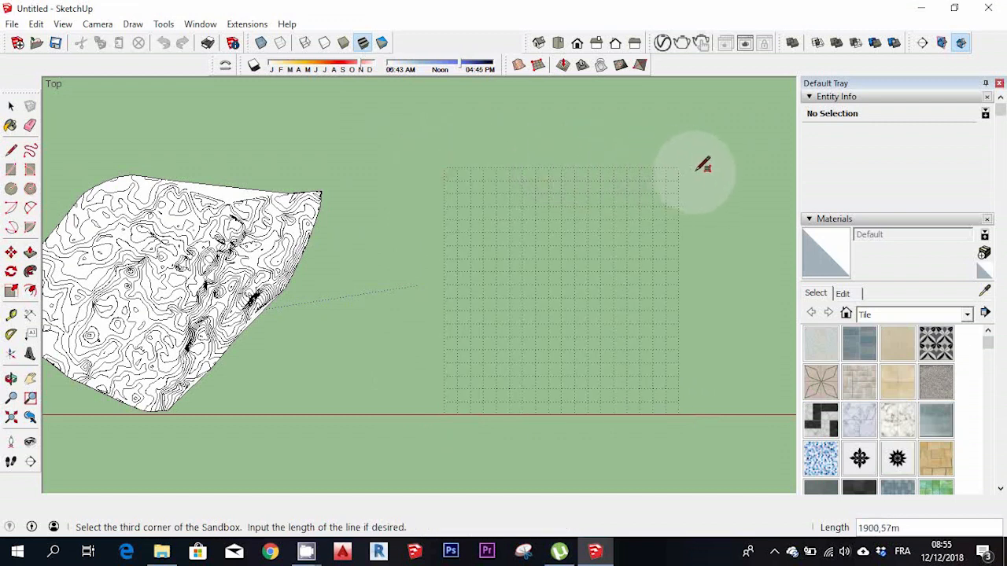
click(754, 159)
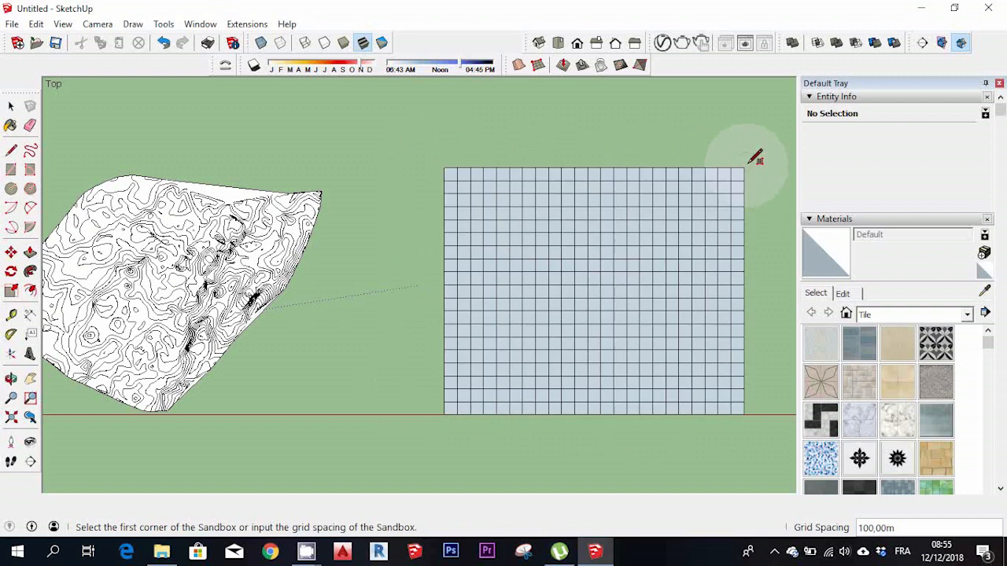
Explode the flat Sandbox grid group
click(11, 107)
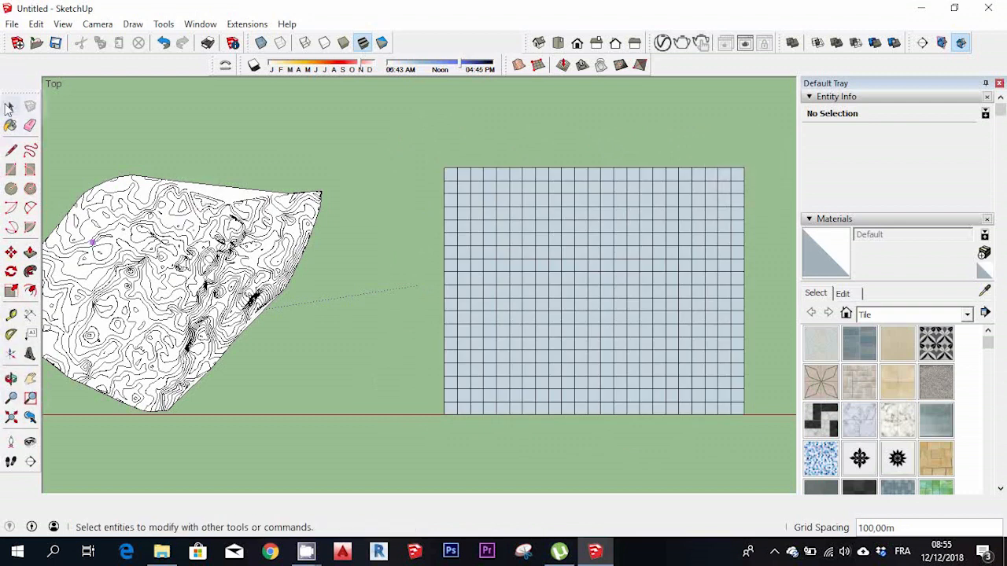
click(575, 332)
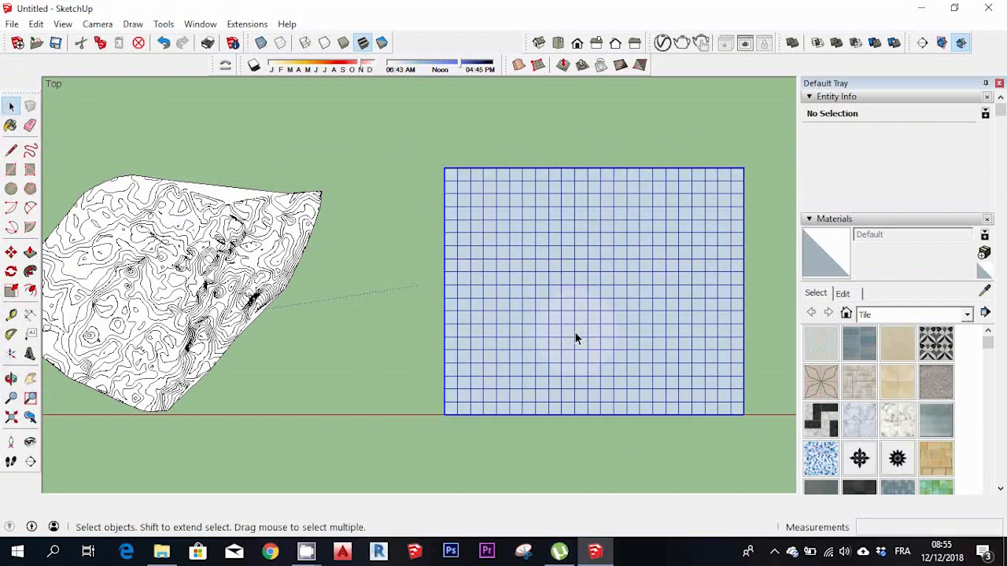
click(12, 378)
drag(611, 389, 724, 308)
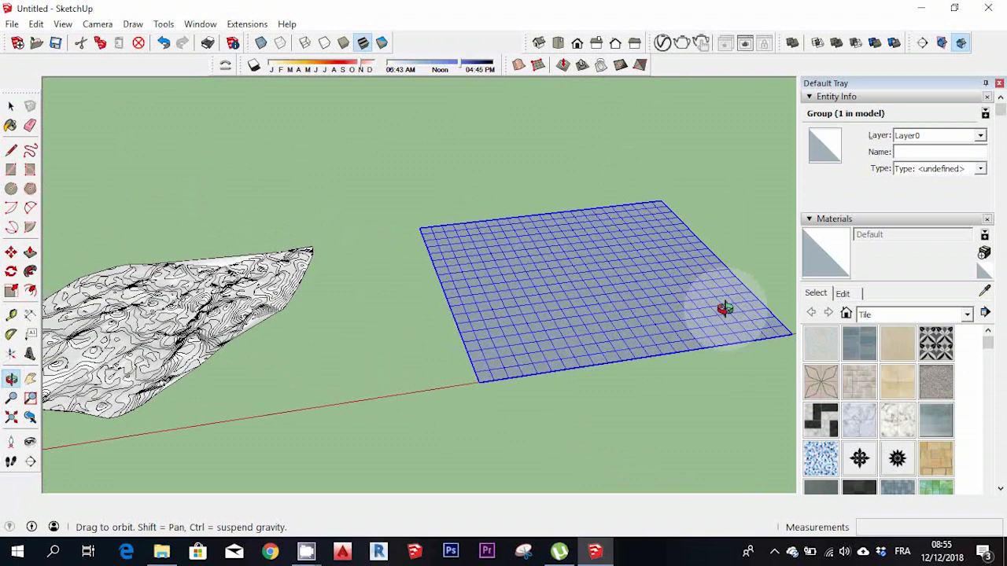
click(11, 105)
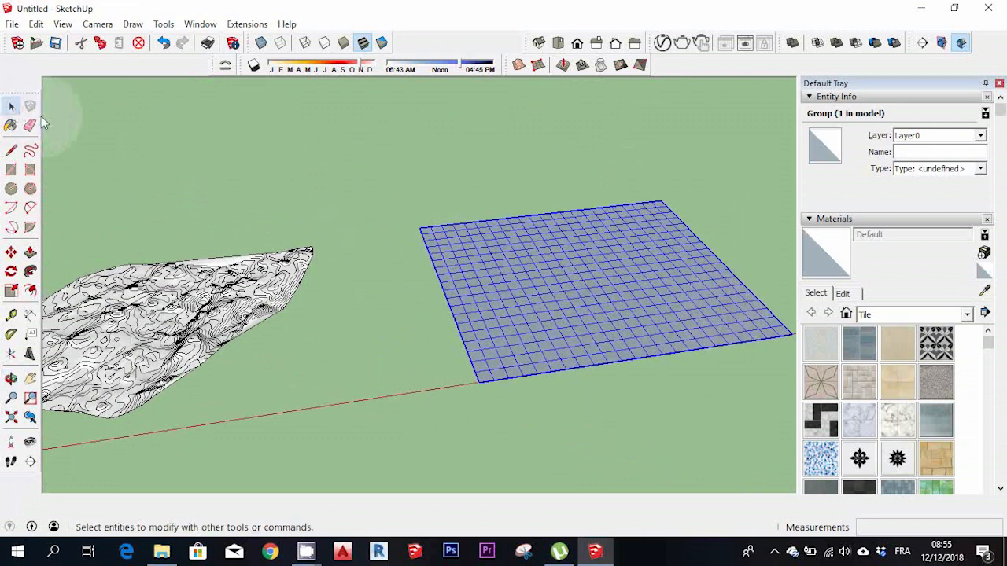
right_click(571, 309)
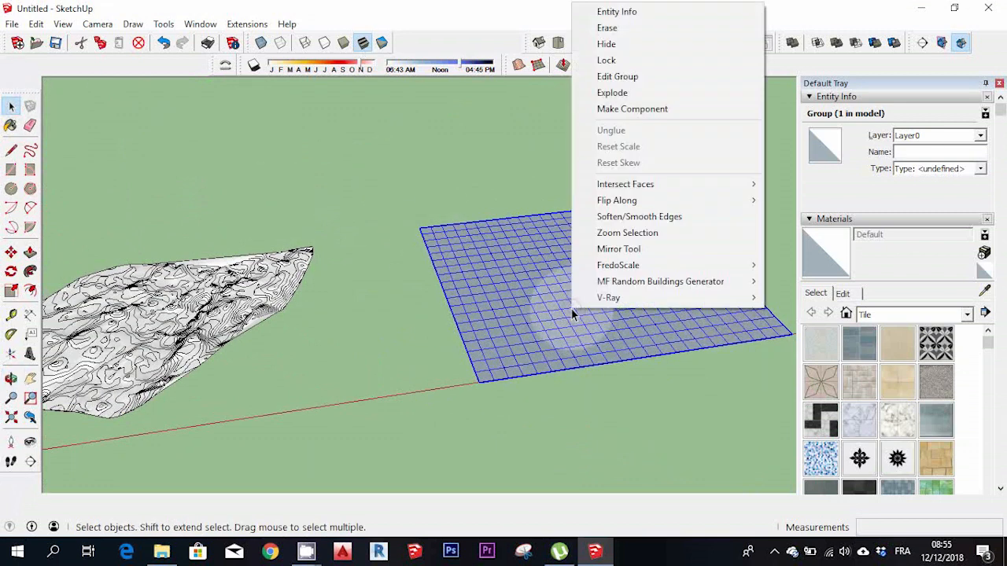
click(607, 94)
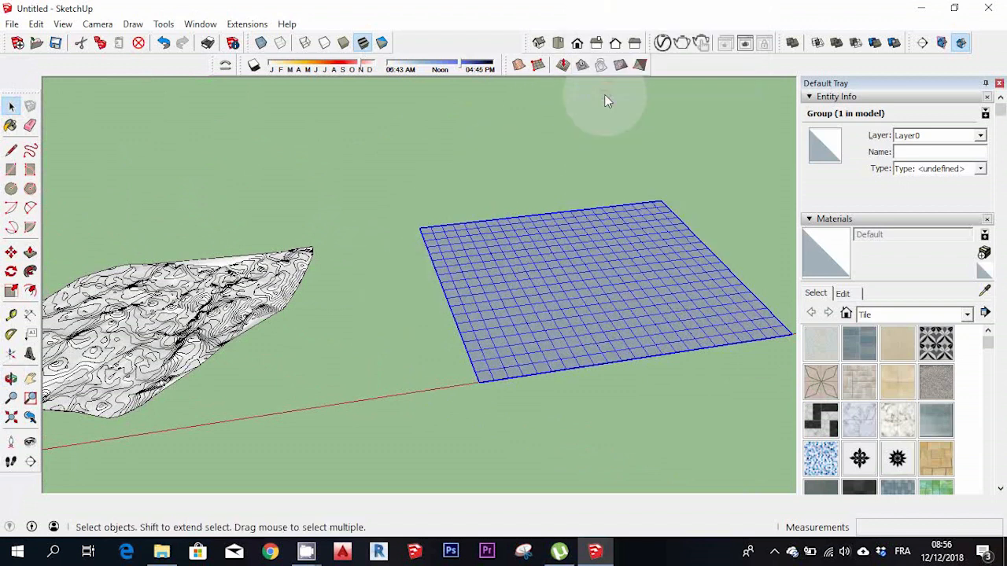
Deselect all surfaces of the exploded grid
click(658, 283)
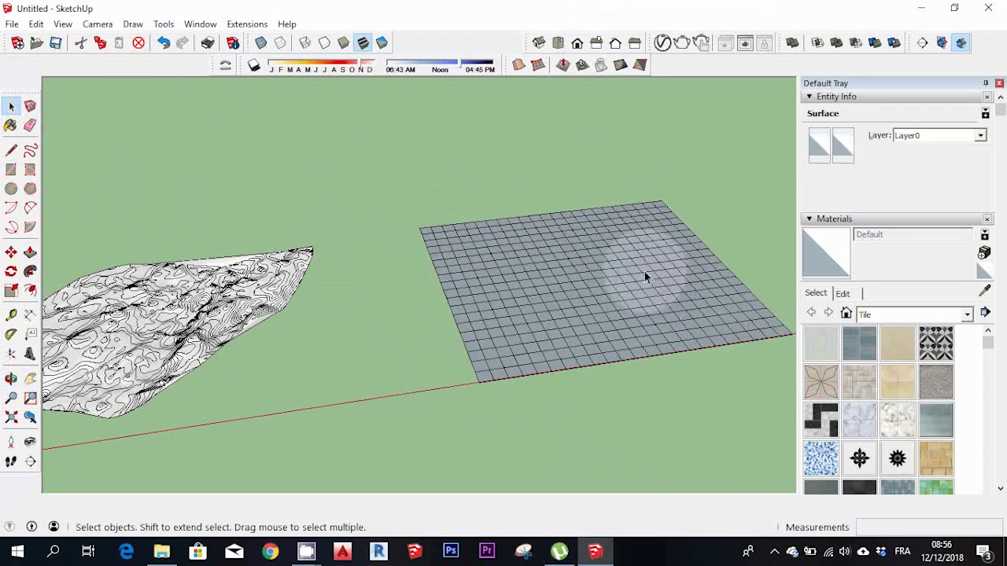
click(564, 68)
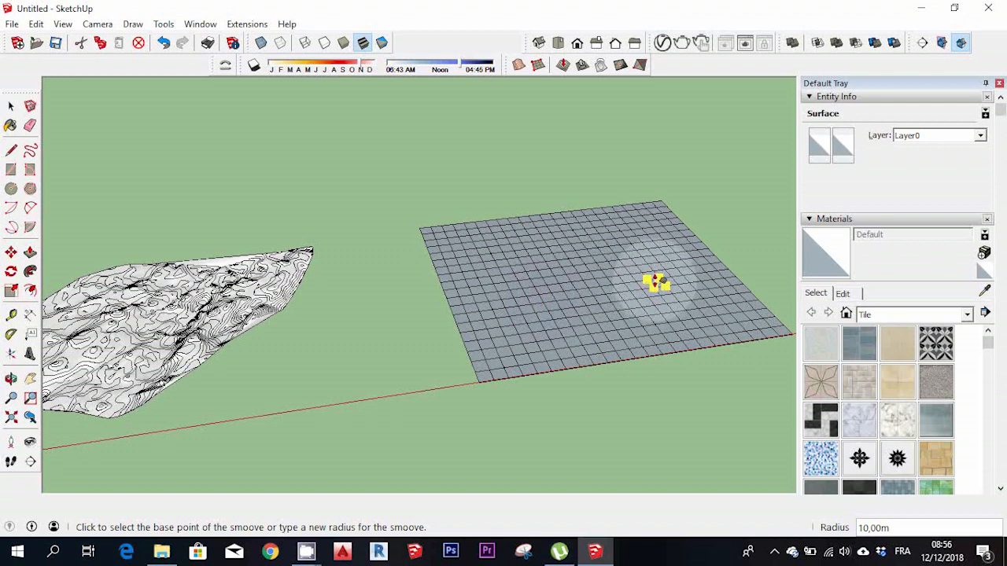
click(11, 106)
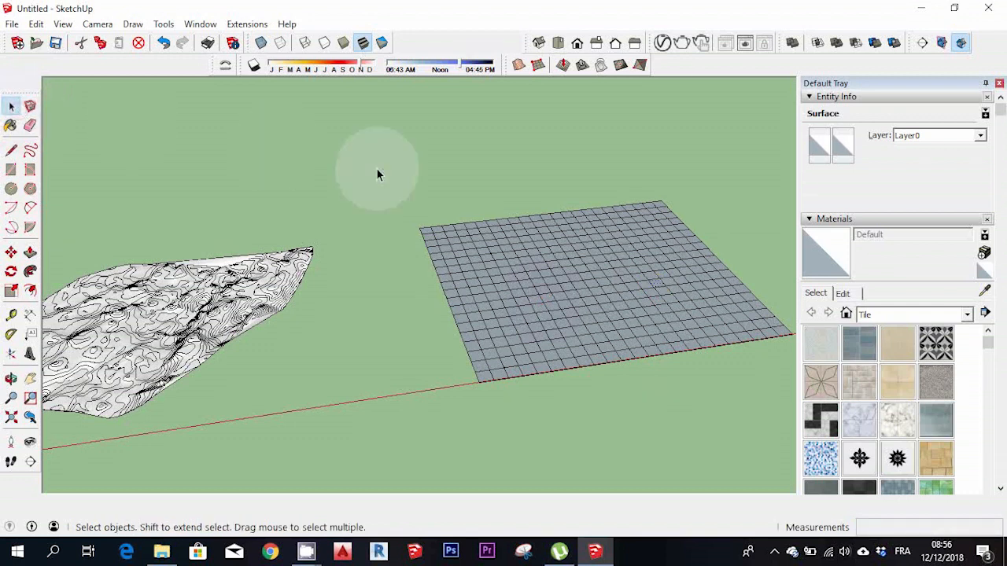
click(571, 169)
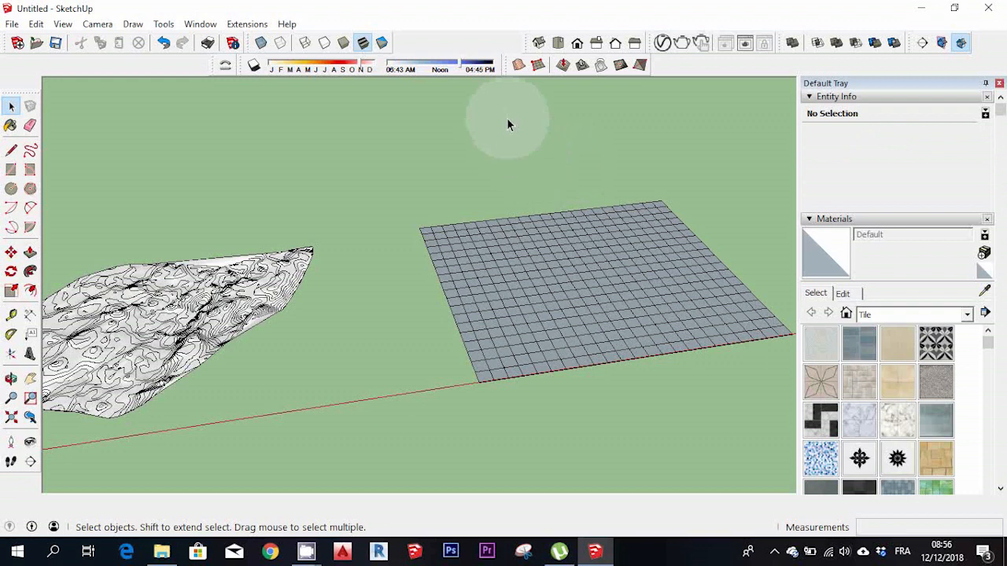
Smoove a depression about 259 m deep and an adjoining hill into the middle of the grid with a 500 m radius
click(563, 67)
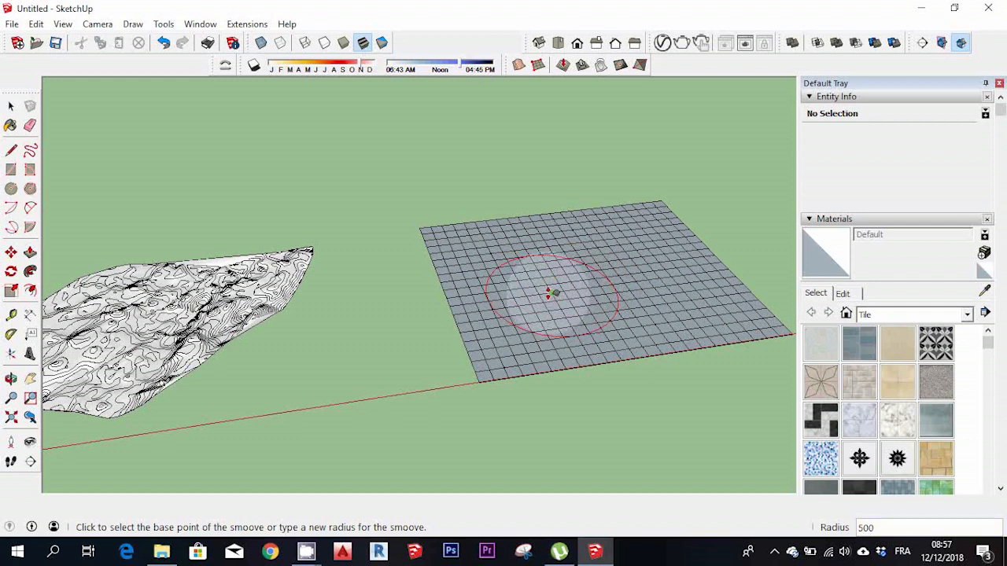
click(552, 293)
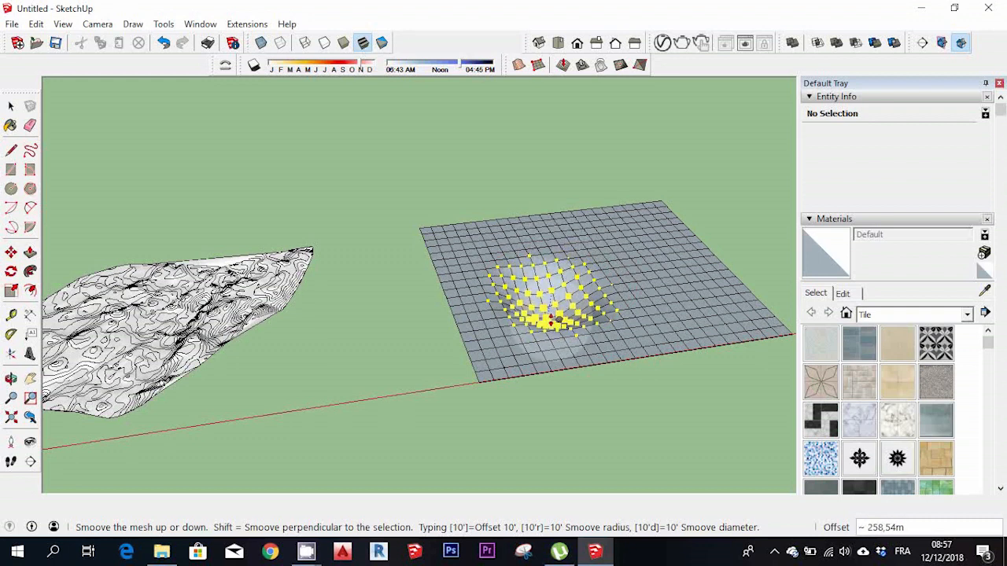
click(549, 313)
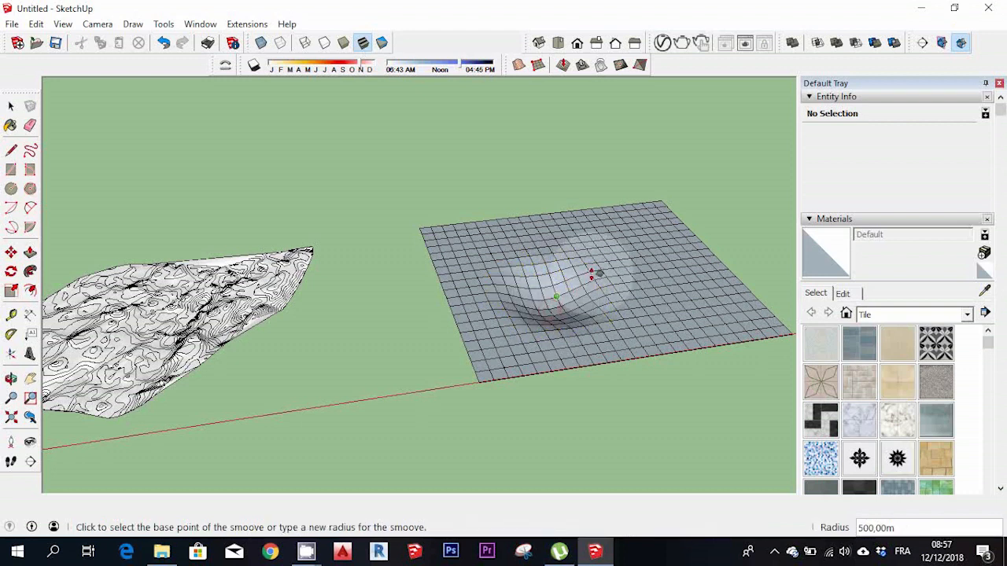
click(601, 267)
click(598, 240)
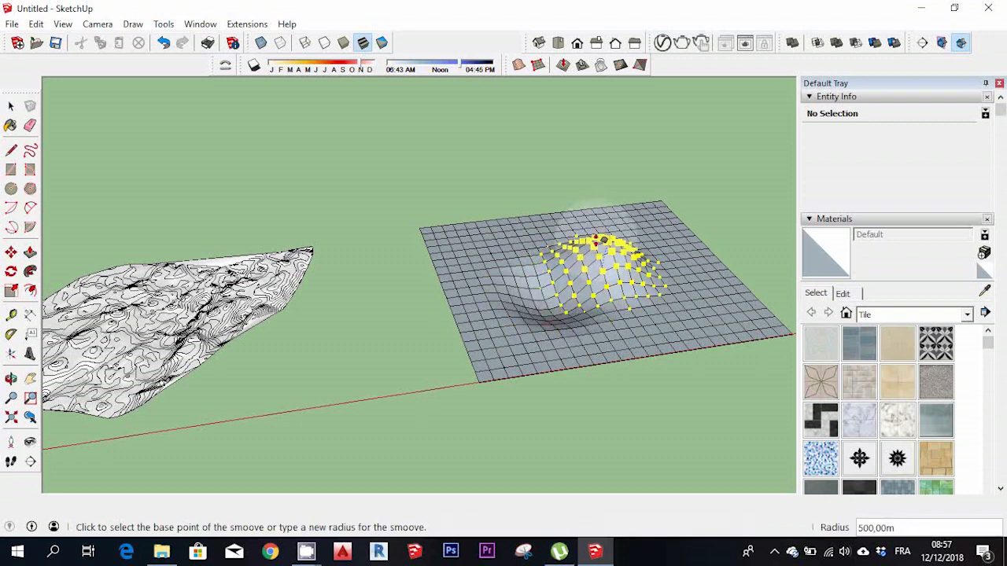
Smoove a hill at the grid's far end and a depression on its red-axis edge with a 500 m radius
click(741, 299)
click(739, 287)
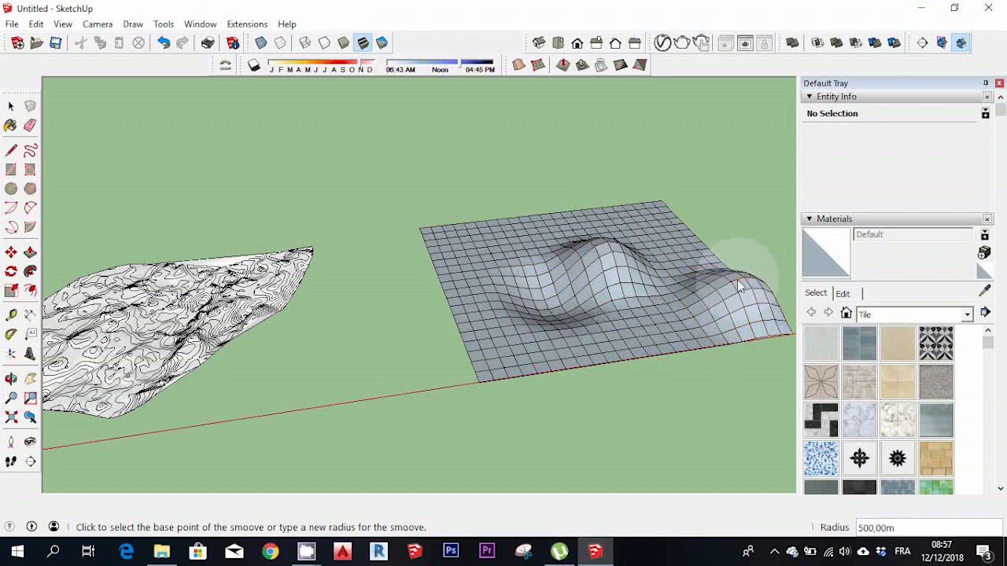
click(668, 346)
click(690, 370)
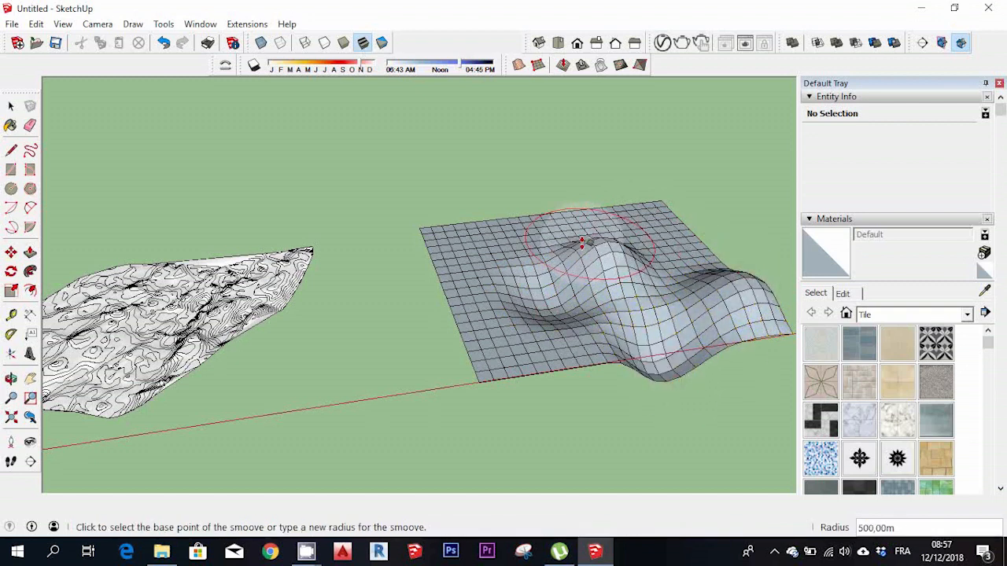
Smoove a steep ridge of three adjoining peaks beside the central hill with a 200 m radius, and lower its crest by about 167 m
click(542, 250)
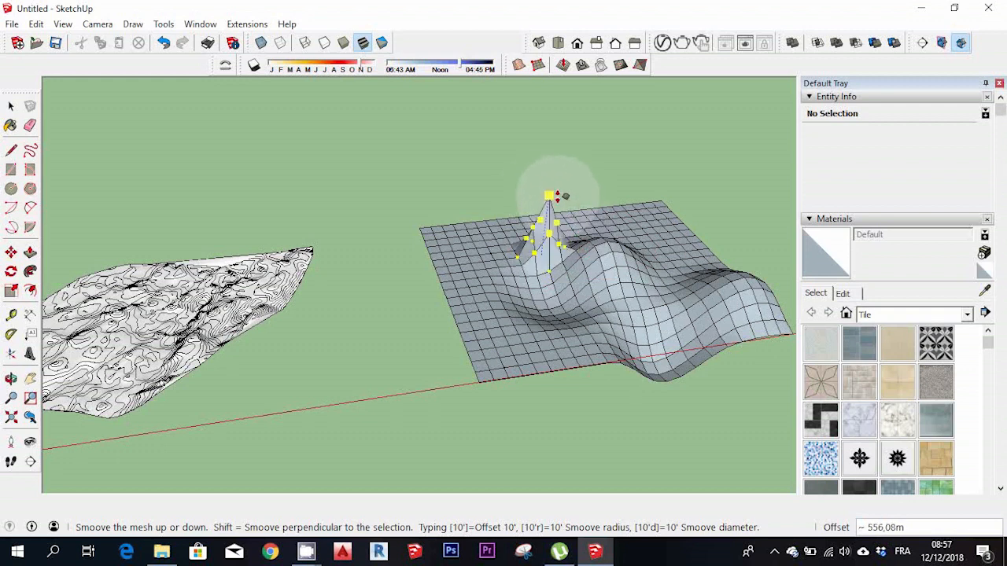
click(549, 198)
click(516, 248)
click(515, 200)
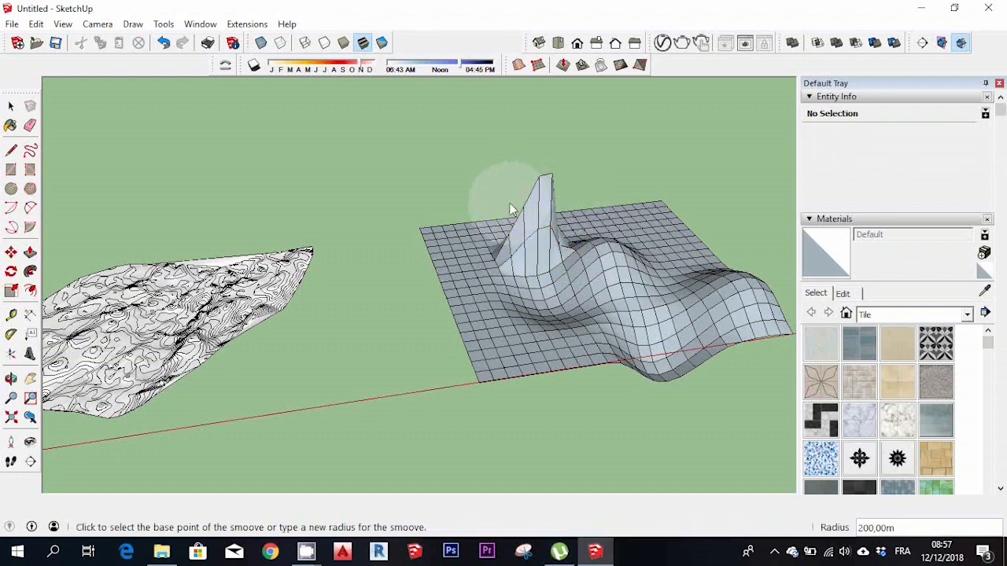
click(488, 248)
click(526, 199)
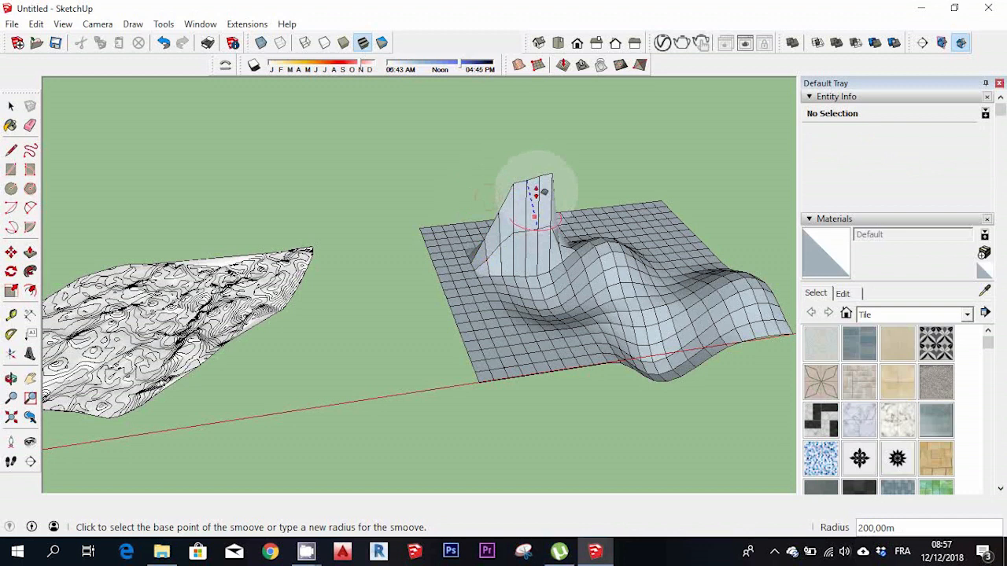
click(536, 176)
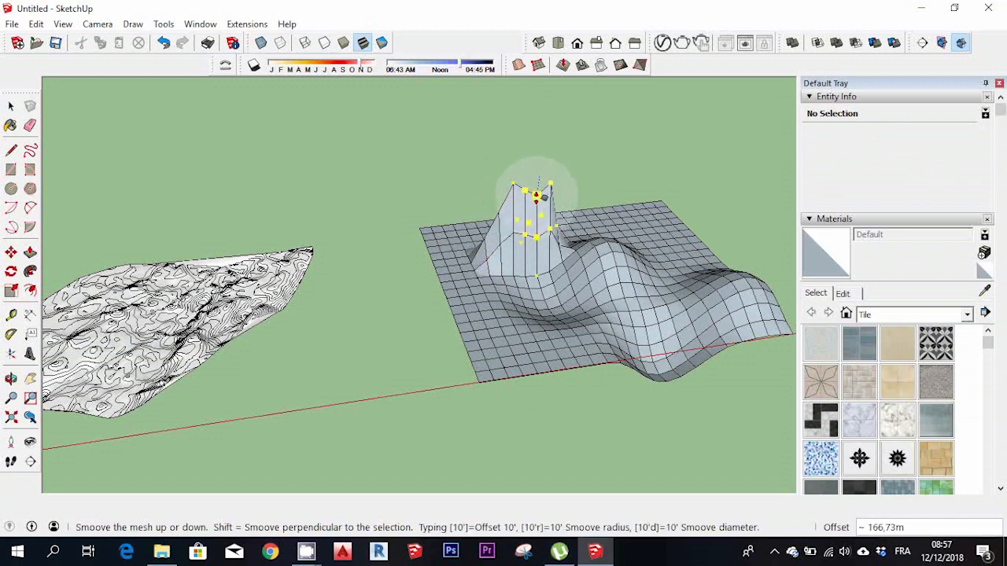
click(537, 197)
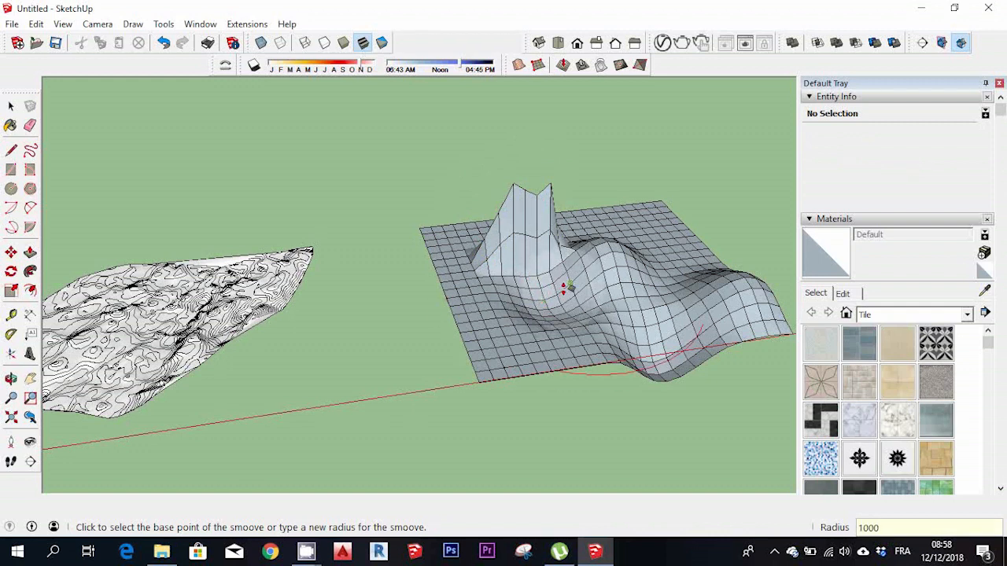
Smoove a broad hill about 379 m high with a 1000 m radius on the grid edge facing the contour terrain
click(482, 314)
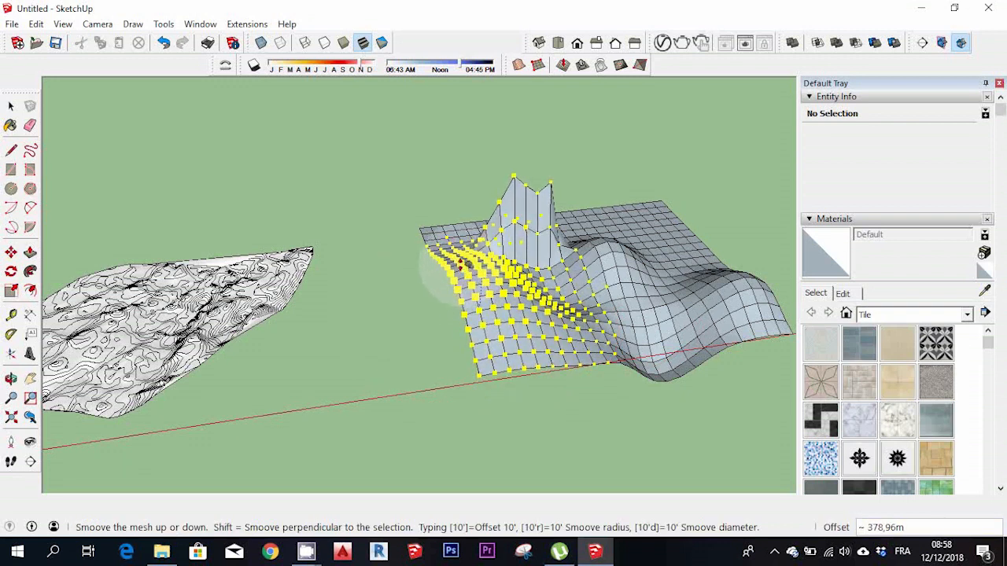
click(447, 248)
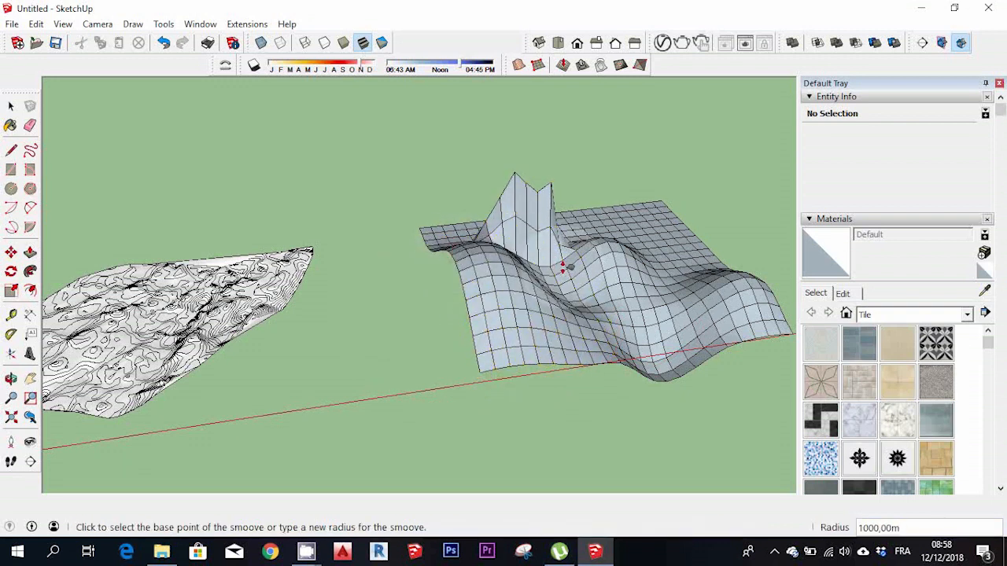
click(11, 379)
drag(591, 320, 579, 69)
click(582, 64)
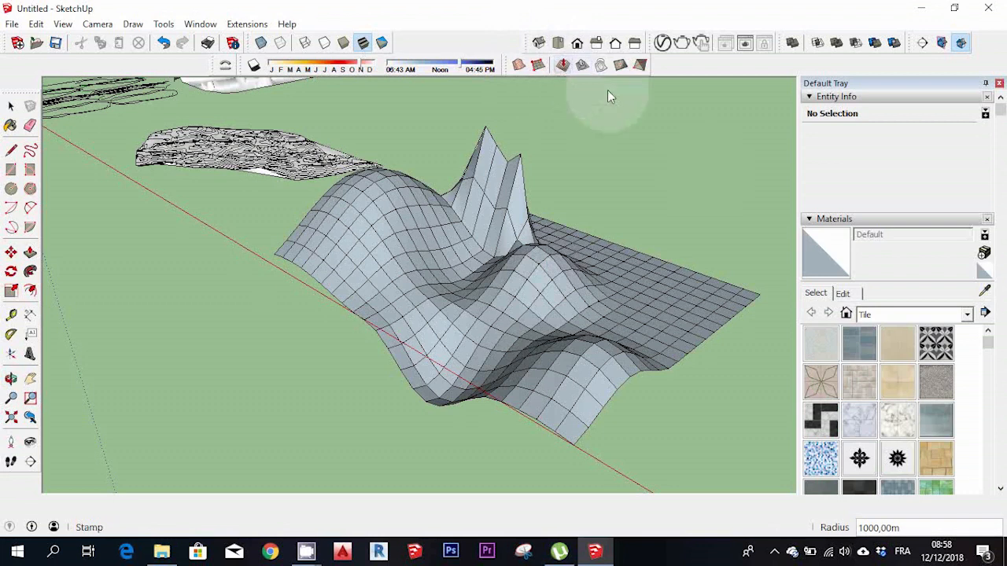
Smoove a gentle rise with a 1000 m radius at the grid's remaining flat corner
click(700, 327)
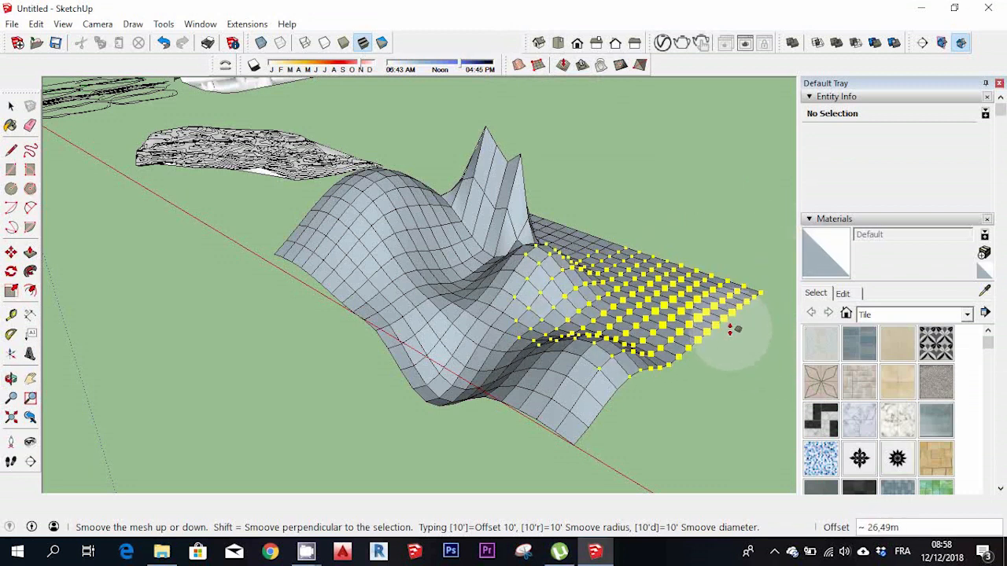
click(714, 290)
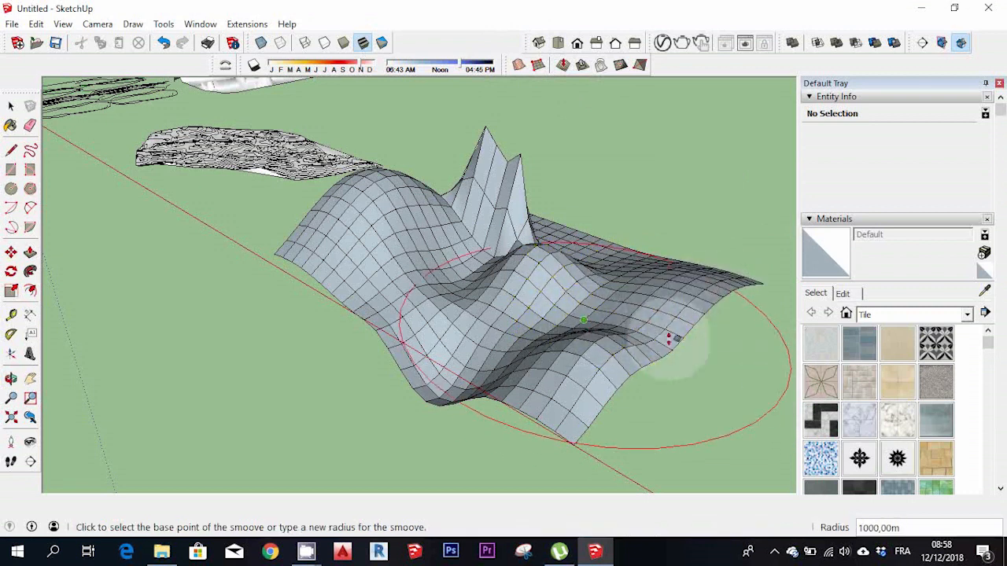
click(11, 379)
drag(472, 282, 710, 348)
drag(331, 269, 395, 281)
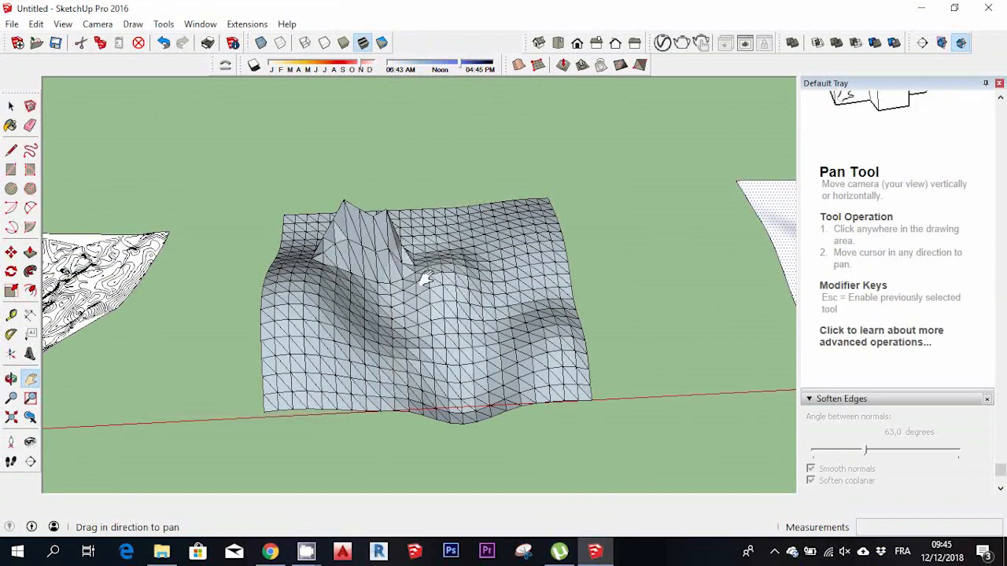
Examine the smoothed terrain beside the grid, with the rectangle and the curved road strip floating above it
drag(539, 356, 238, 364)
drag(612, 385, 422, 367)
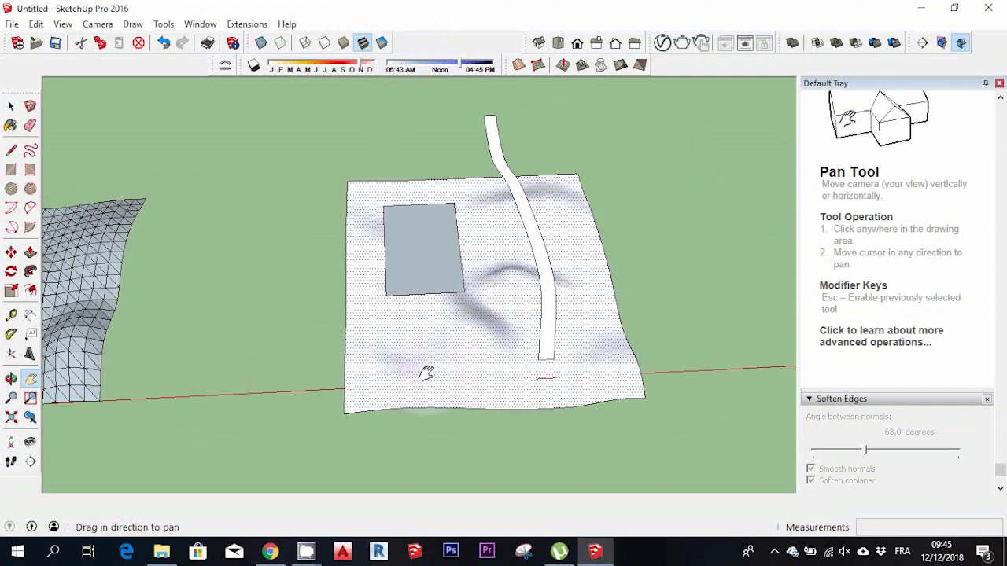
key(space)
click(11, 380)
drag(517, 370, 685, 421)
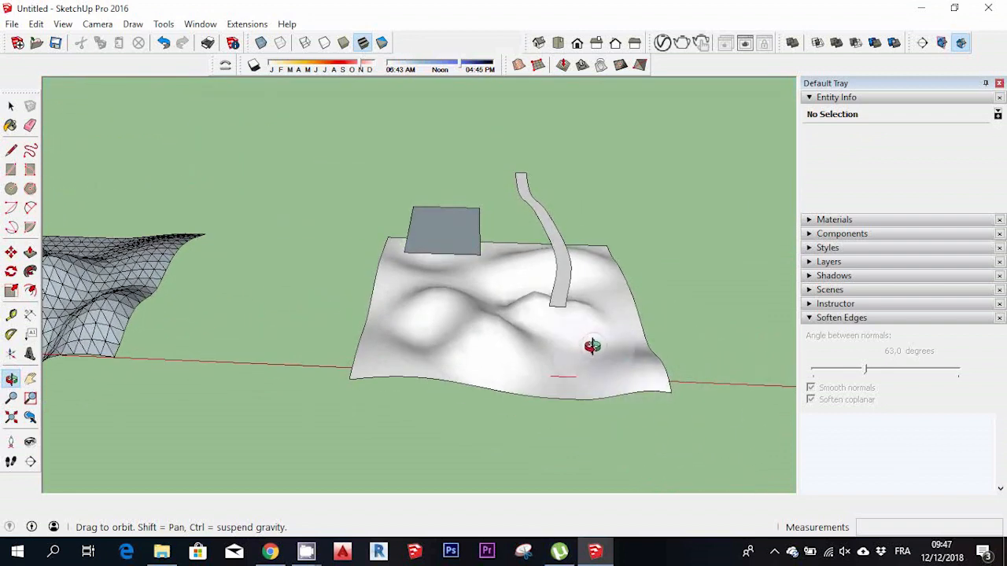
drag(590, 349, 556, 385)
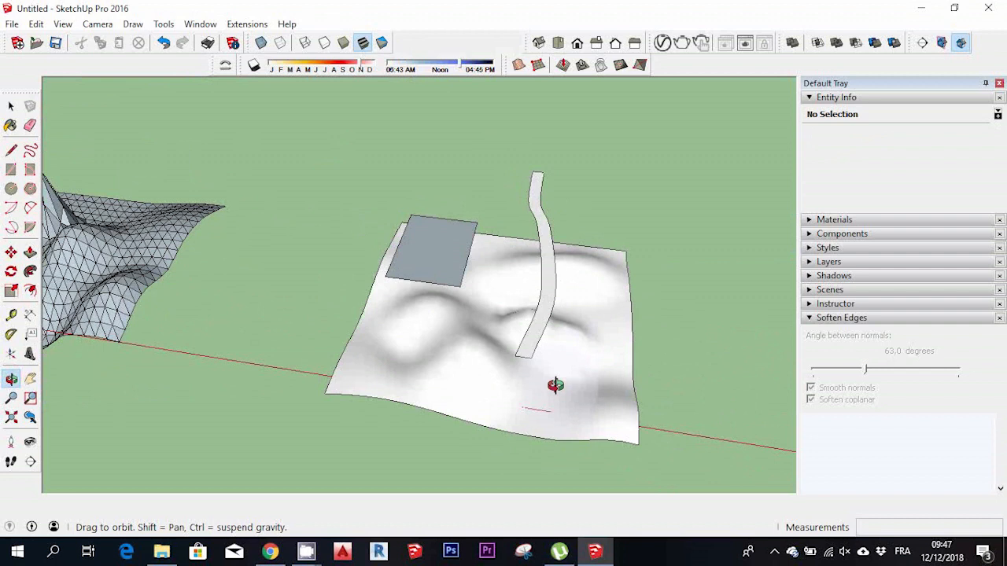
click(11, 106)
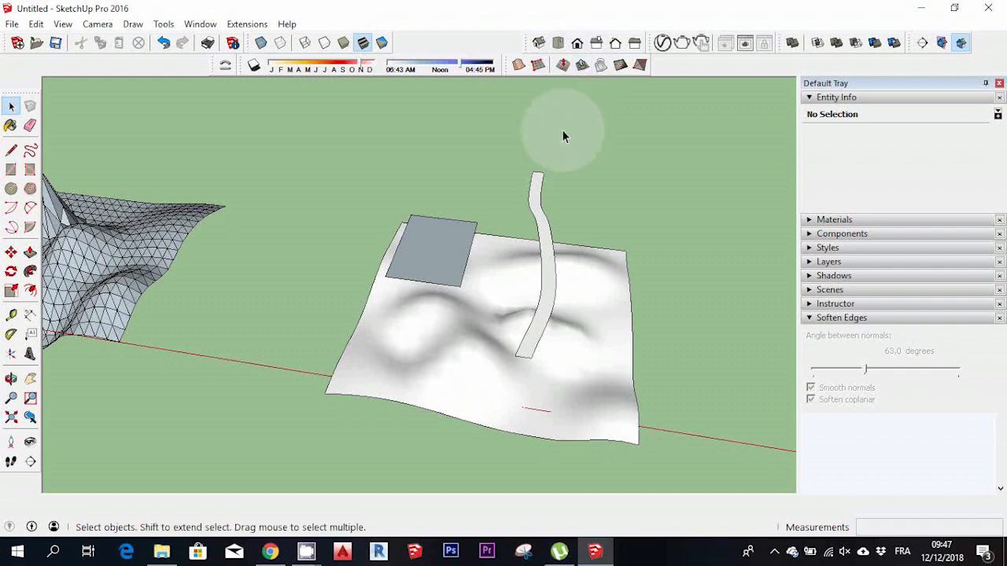
click(306, 550)
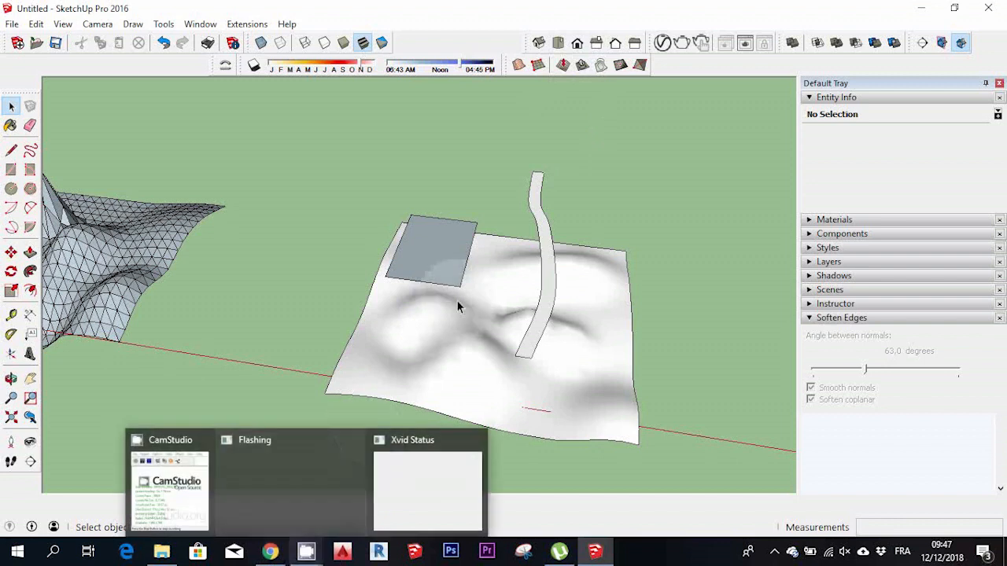
Stamp the floating rectangle into the smoothed terrain below it with a 100 m offset
click(583, 67)
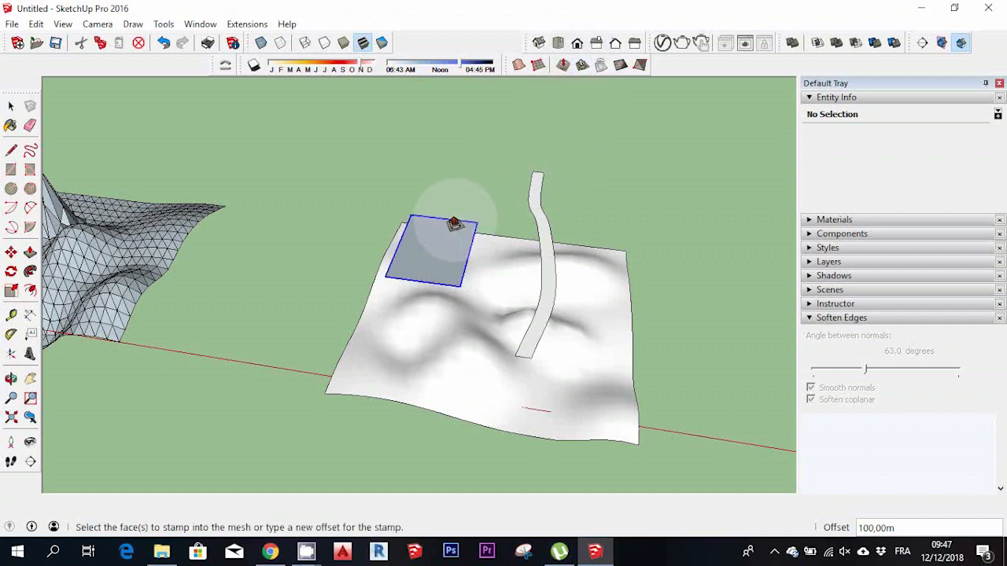
click(455, 224)
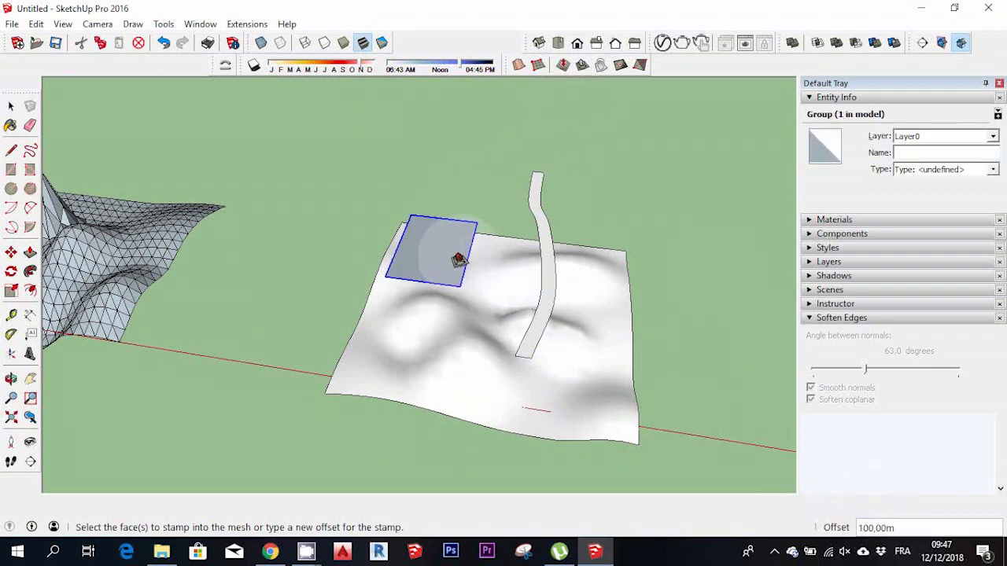
click(459, 260)
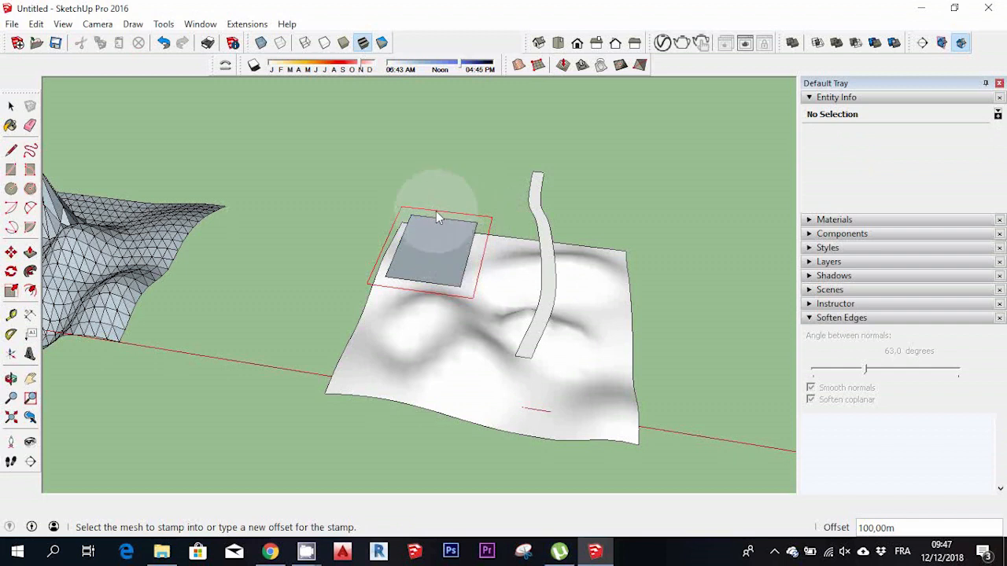
click(464, 324)
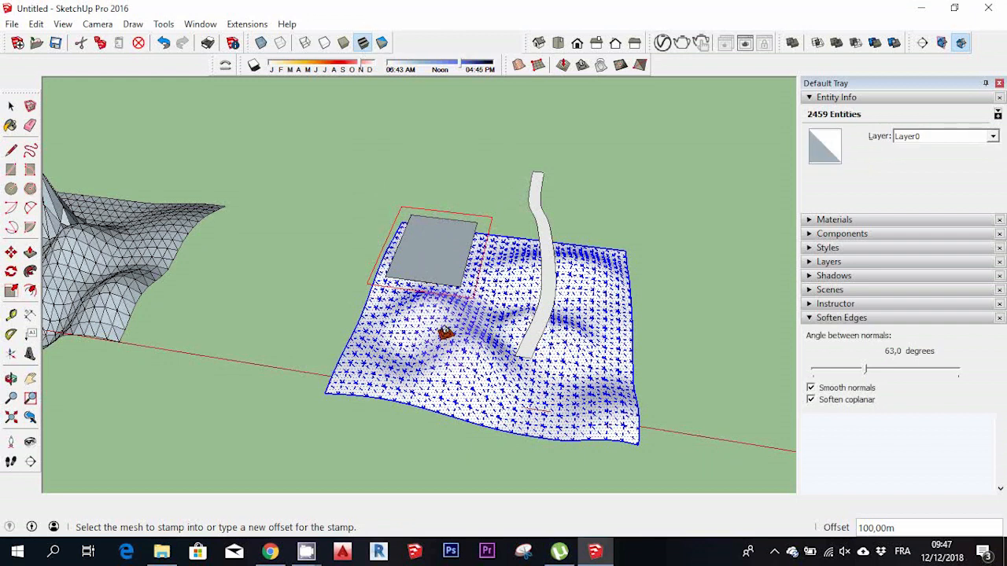
click(444, 331)
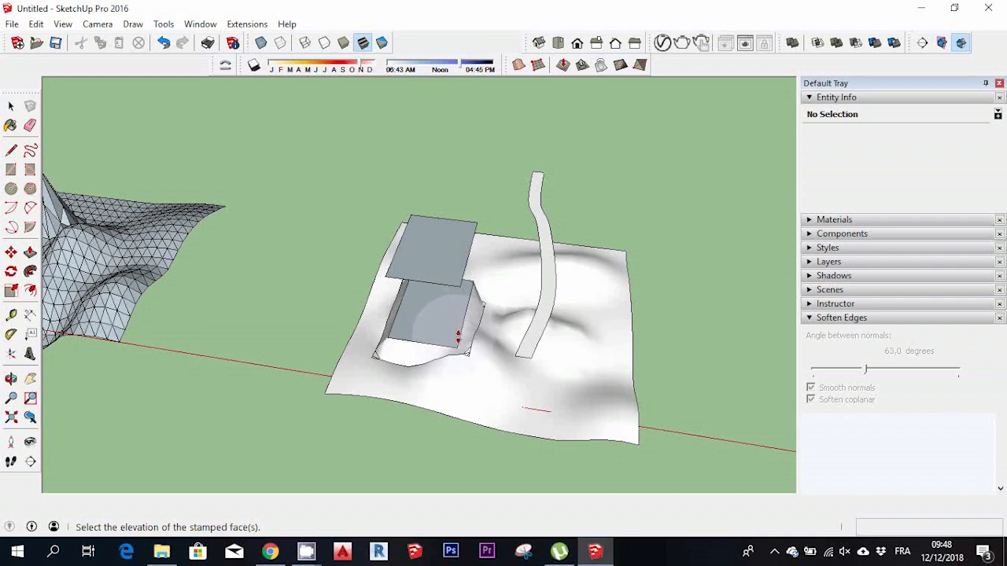
click(457, 338)
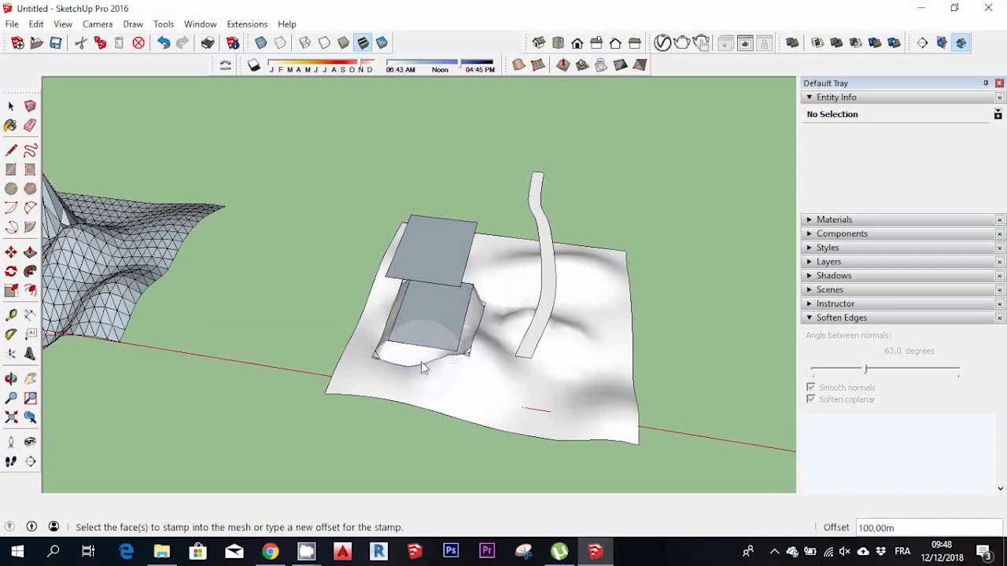
Undo the platform stamped into the smoothed terrain
click(11, 378)
drag(508, 367, 700, 281)
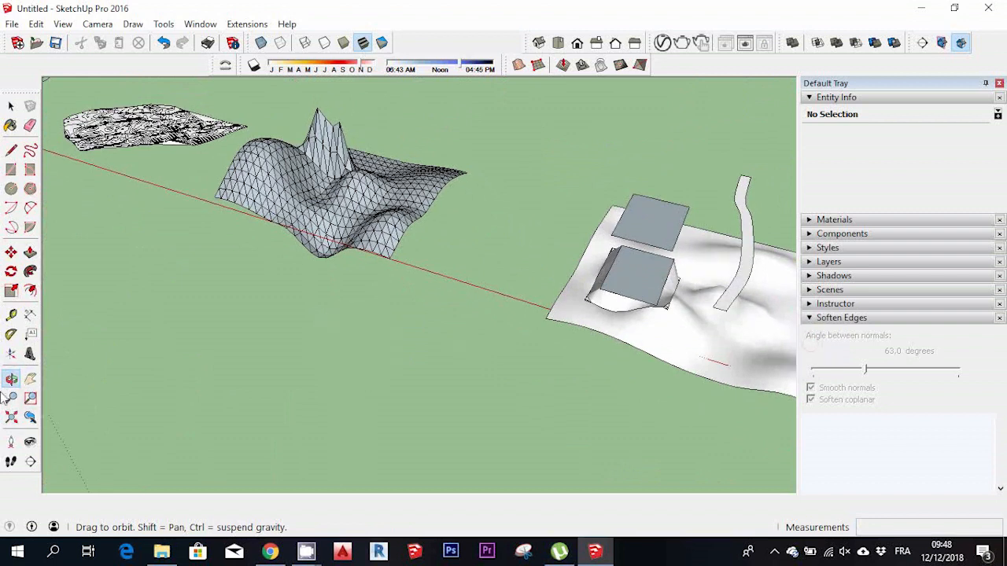
click(31, 419)
drag(416, 284, 467, 283)
key(space)
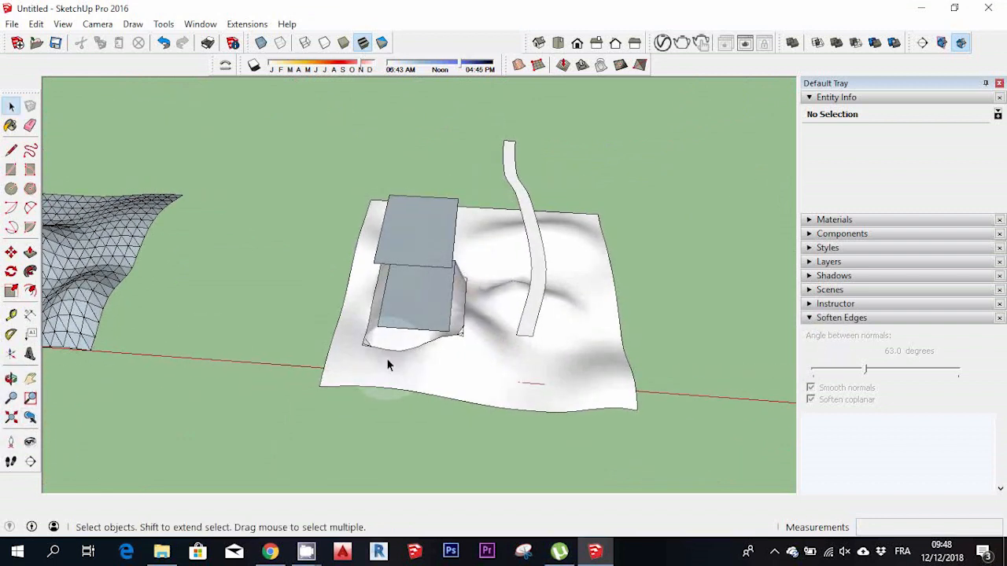
key(ctrl+z)
Try stamping the floating rectangle into the smoothed terrain with a 500 m offset
click(432, 224)
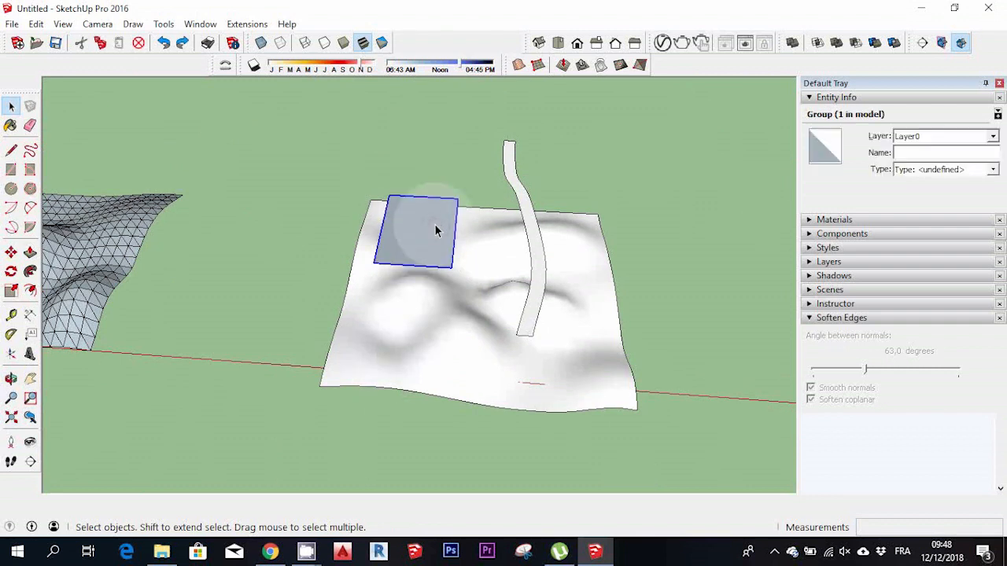
click(579, 68)
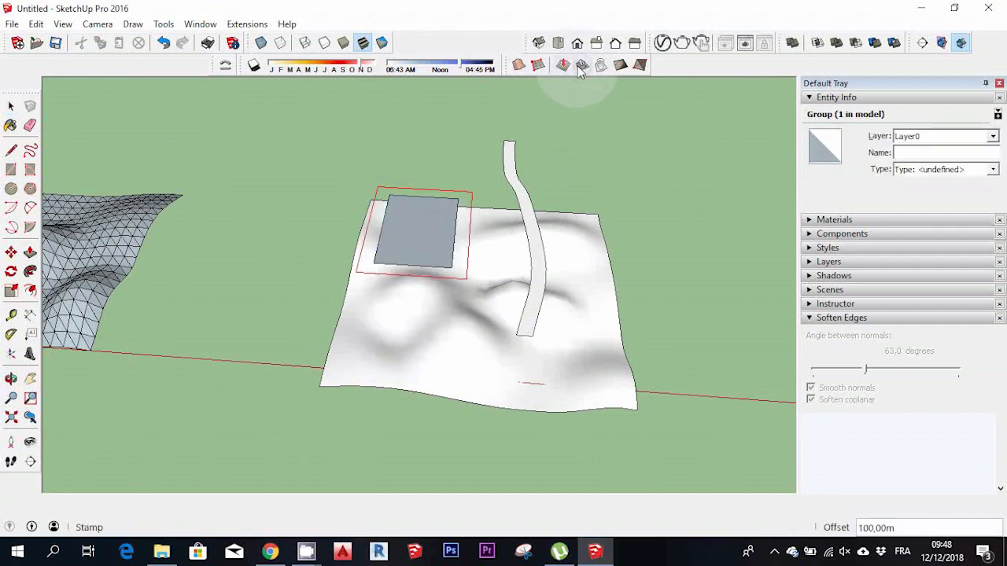
click(488, 213)
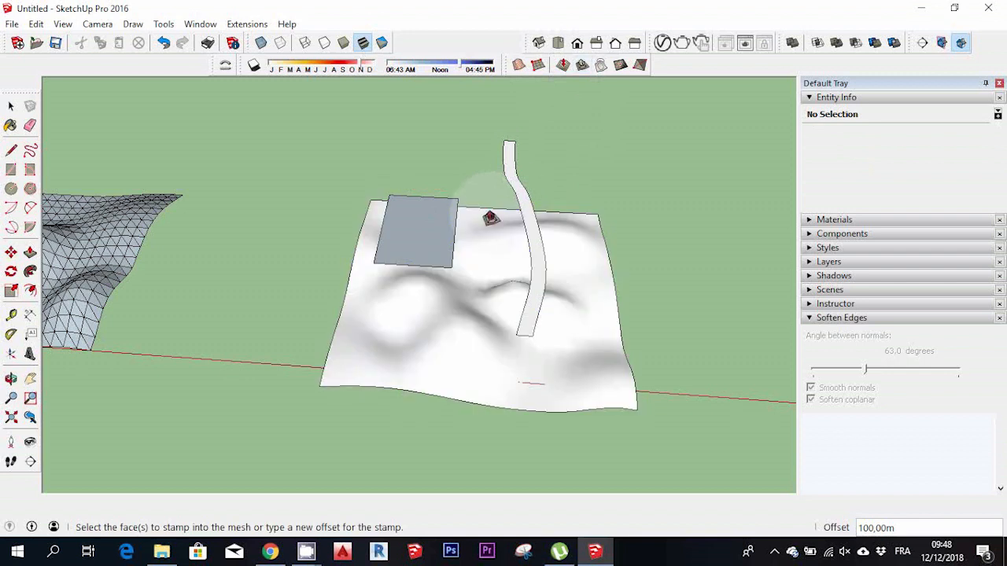
click(582, 68)
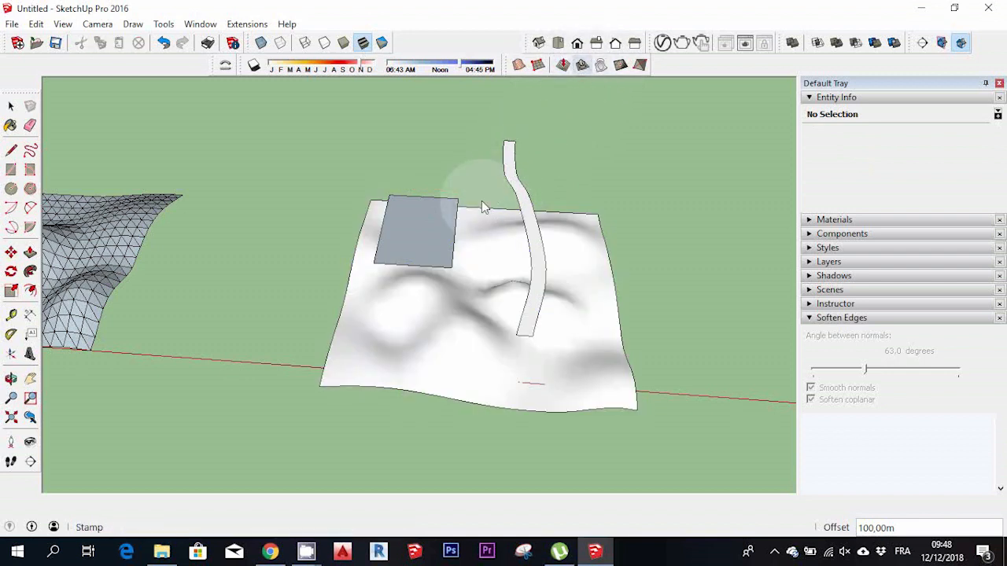
click(444, 215)
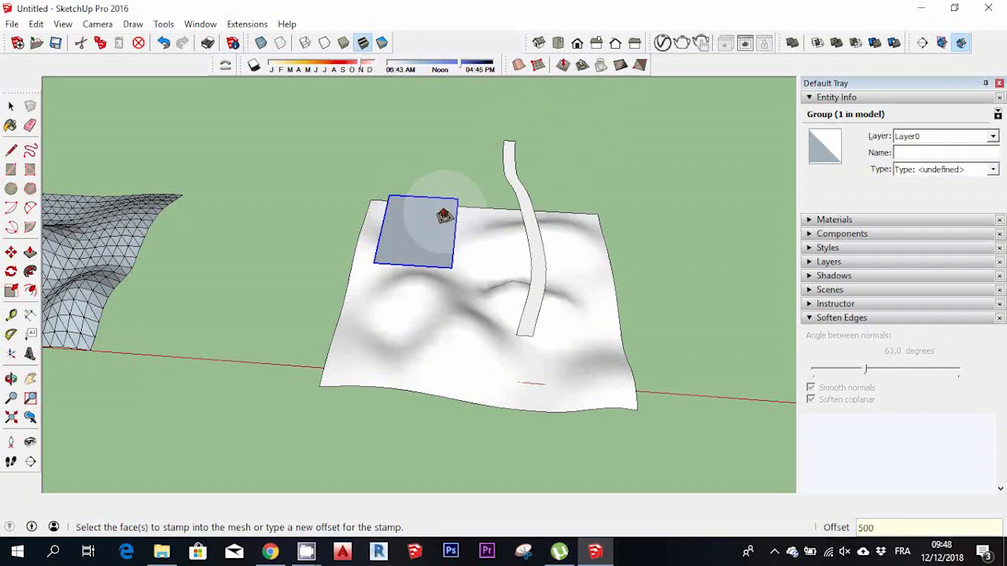
click(444, 216)
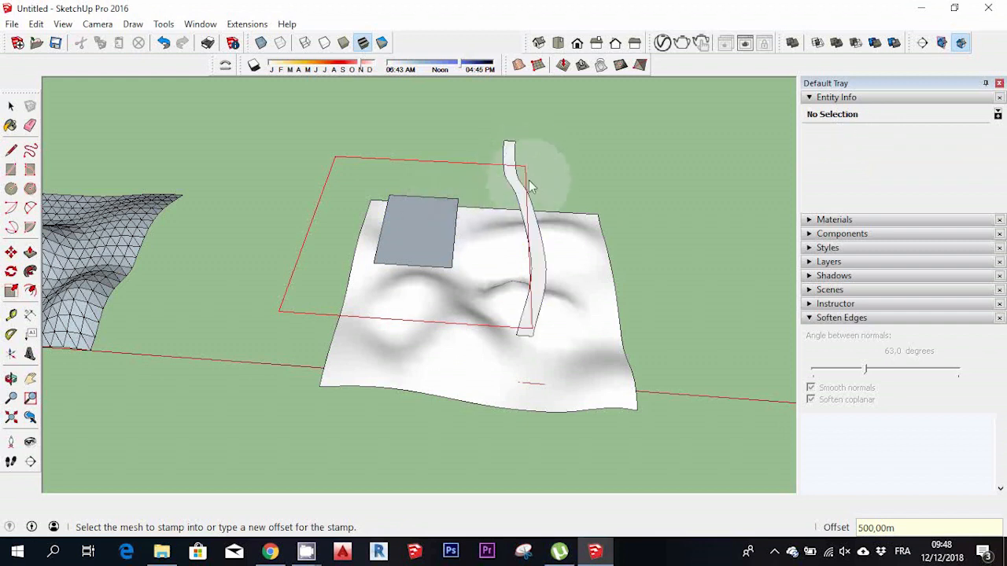
click(579, 357)
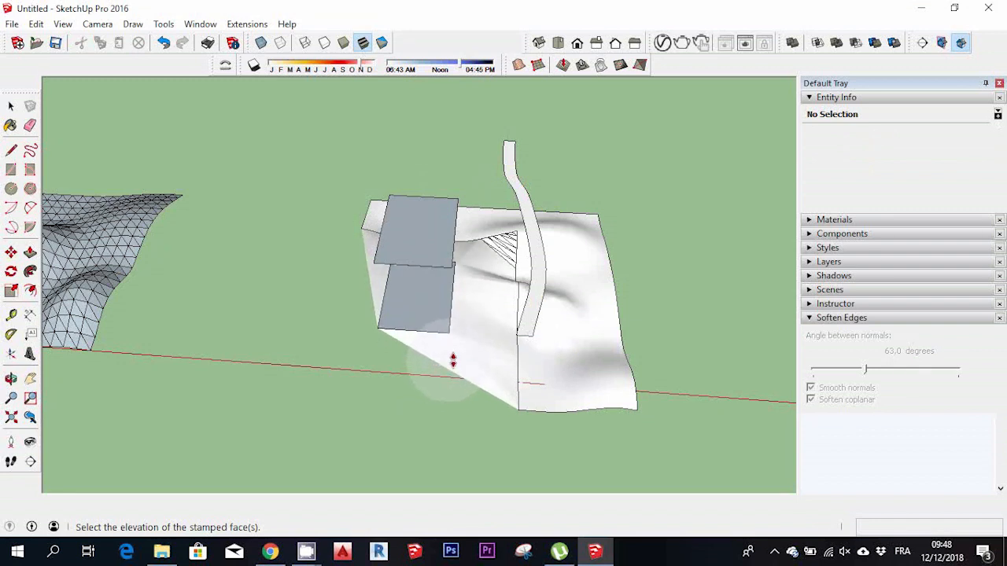
click(452, 360)
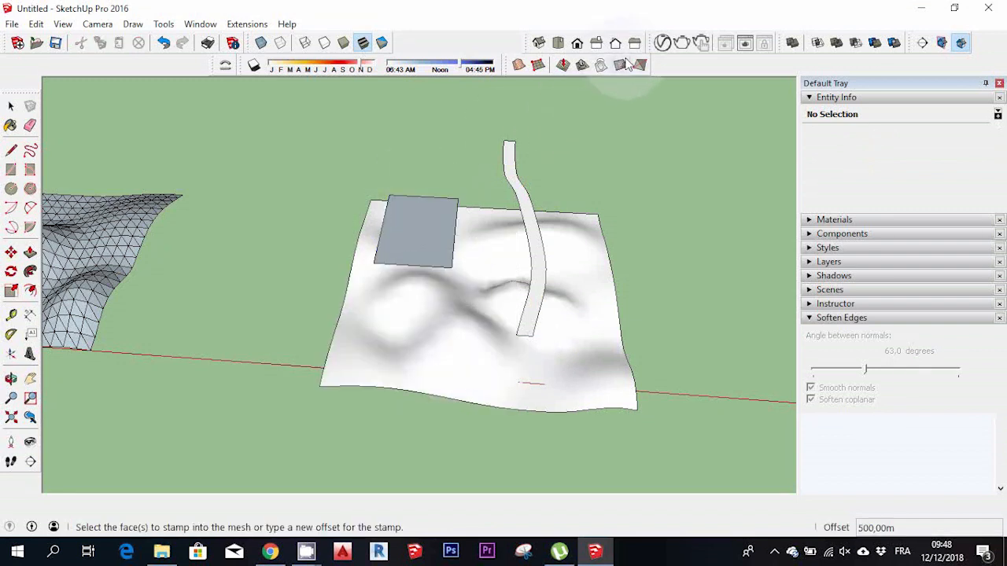
Stamp the floating rectangle into the smoothed terrain with a 200 m offset and fix the platform's elevation
click(449, 249)
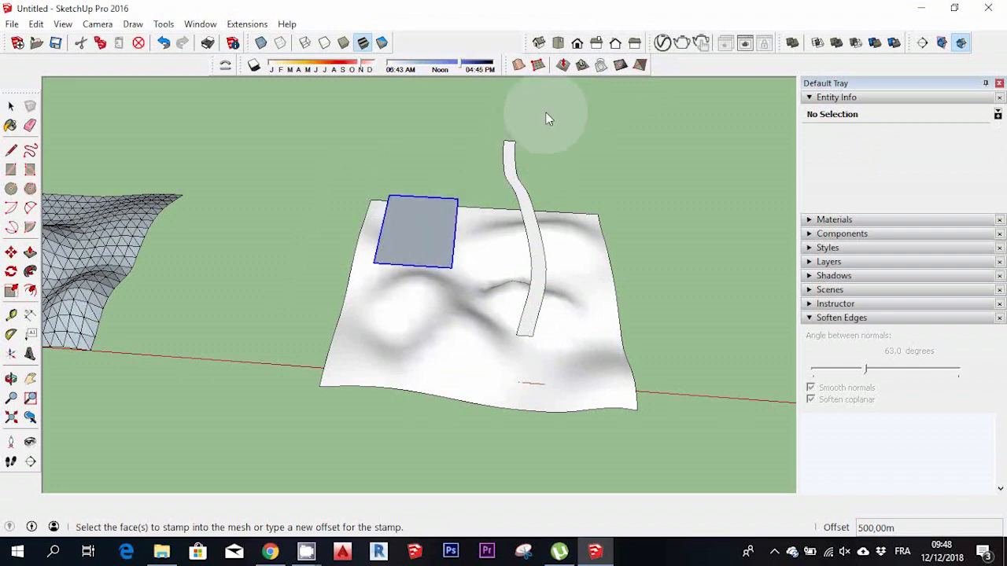
click(580, 66)
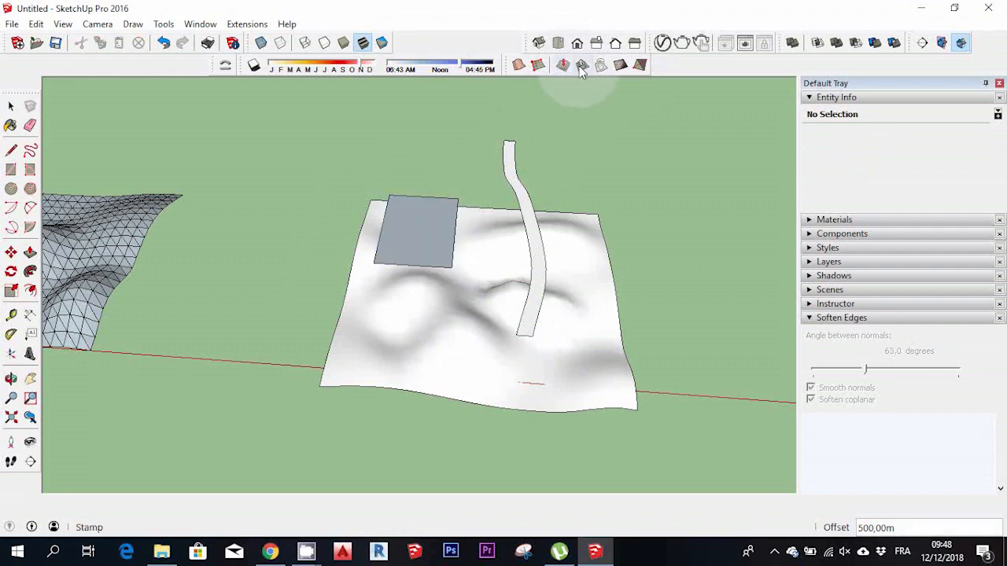
click(433, 243)
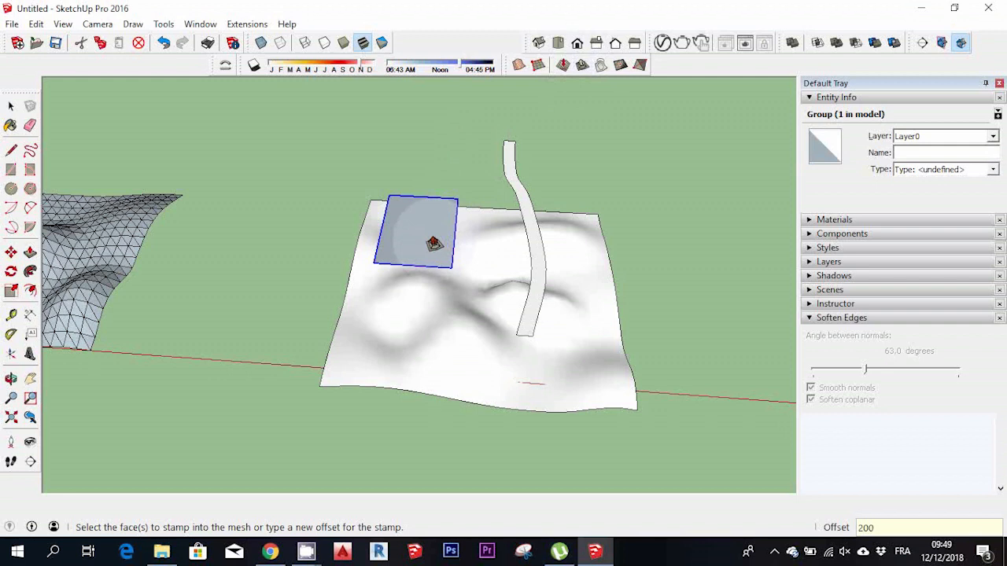
key(Return)
click(468, 358)
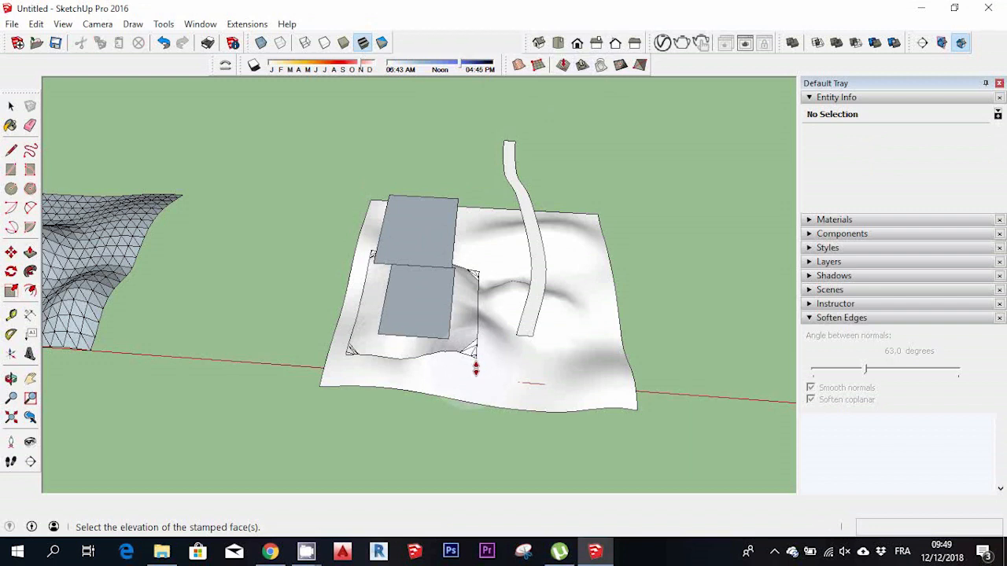
click(475, 368)
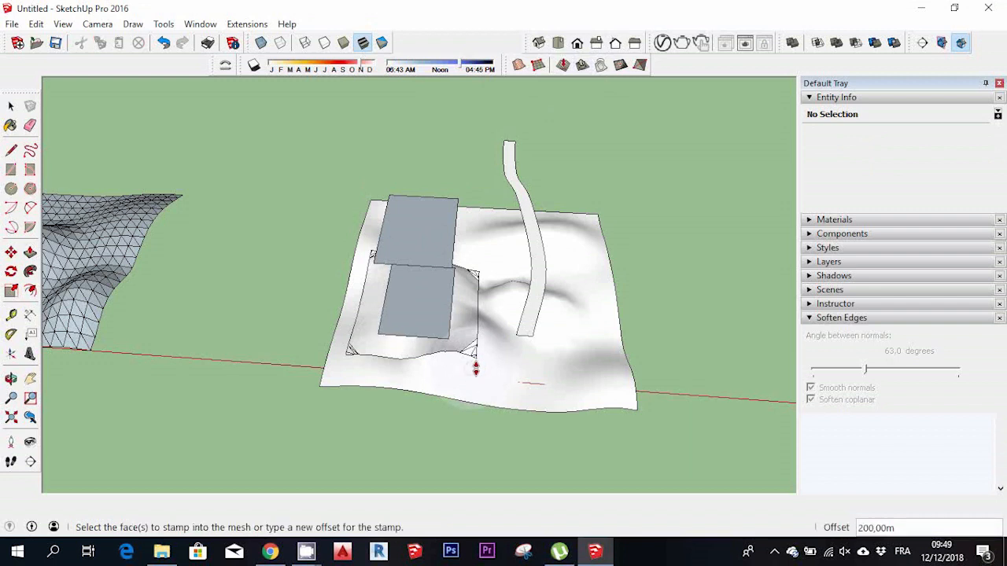
Drape the outline of the floating curved road strip onto the stamped terrain
click(11, 381)
drag(566, 322, 555, 274)
drag(548, 315, 474, 309)
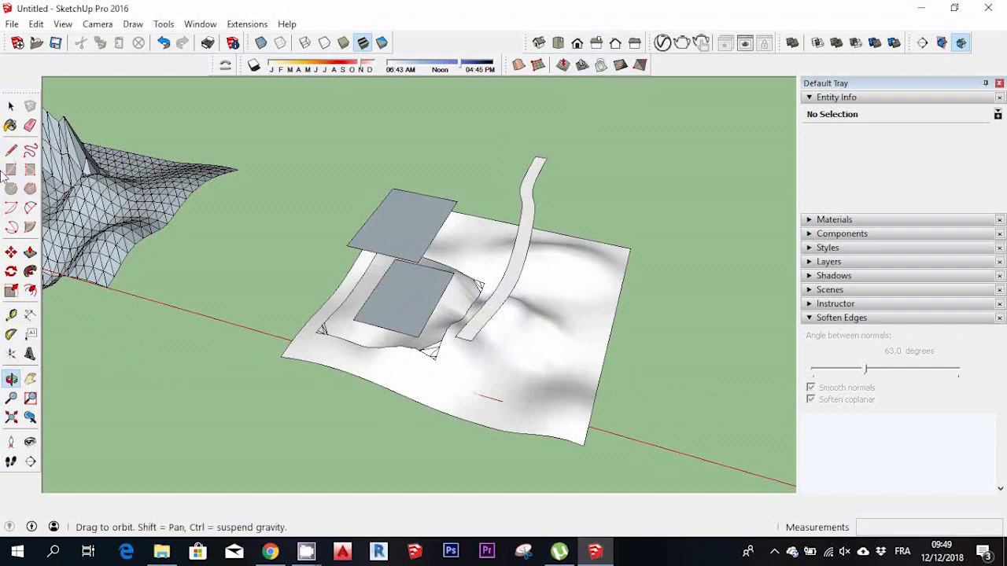
click(11, 105)
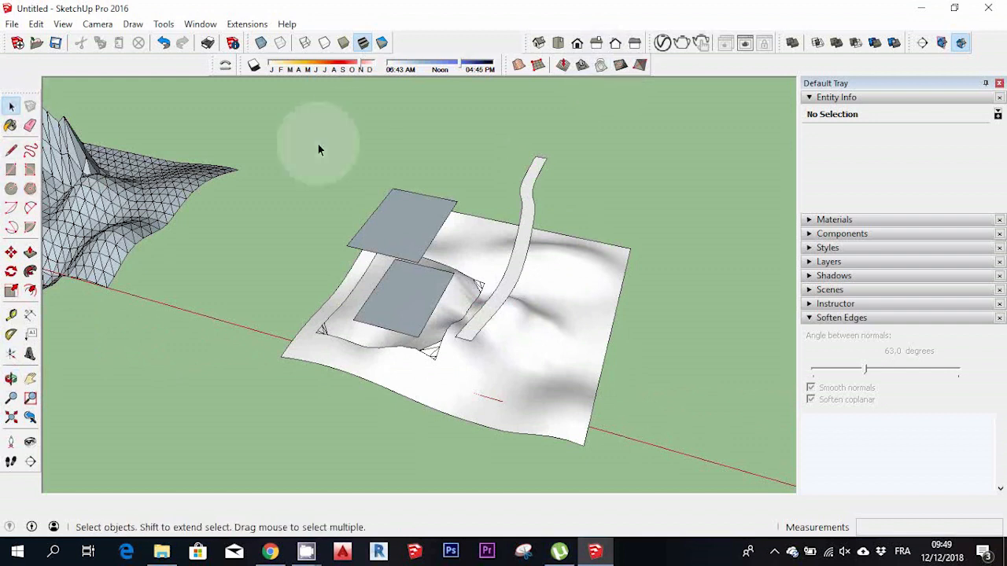
click(529, 169)
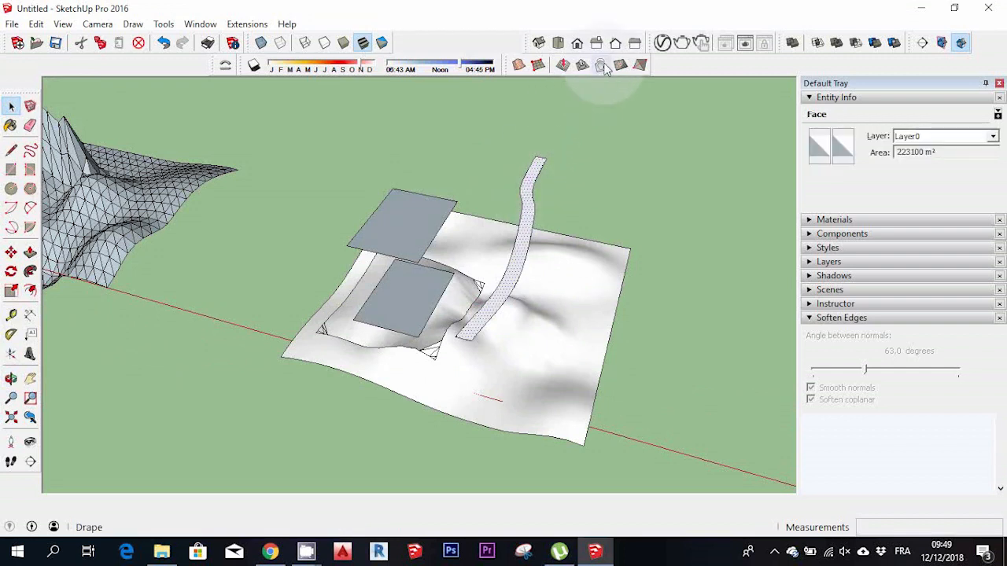
click(602, 66)
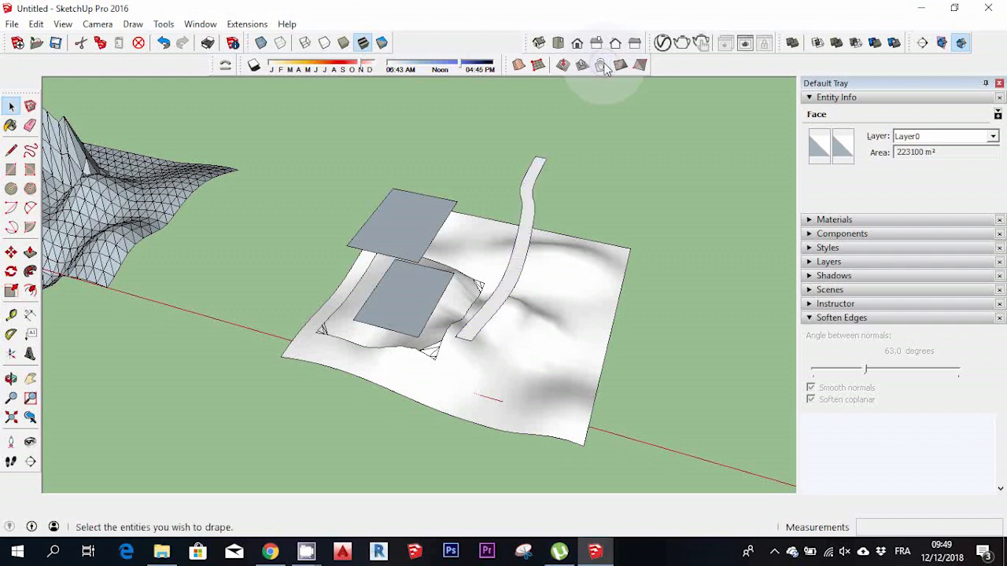
click(527, 215)
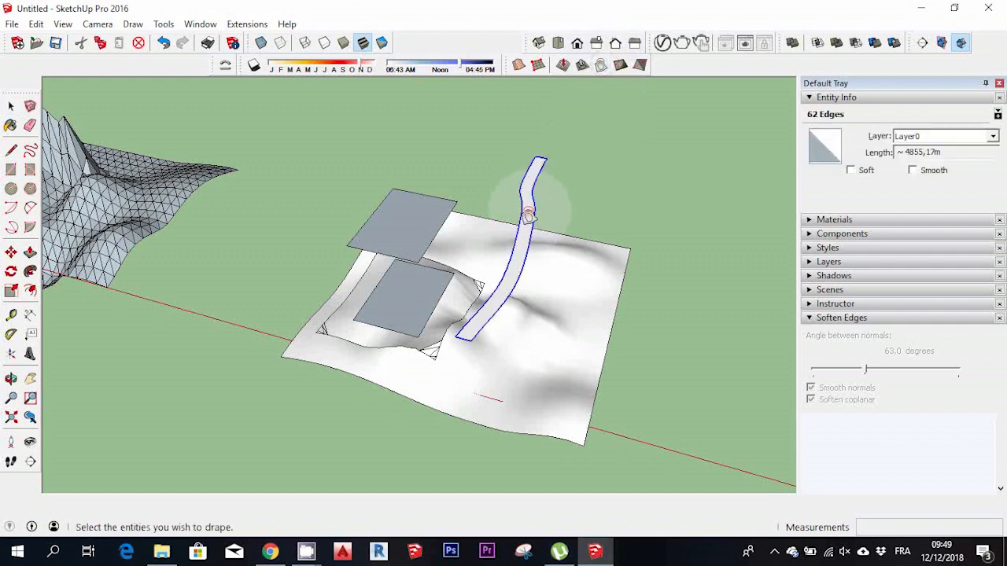
click(538, 301)
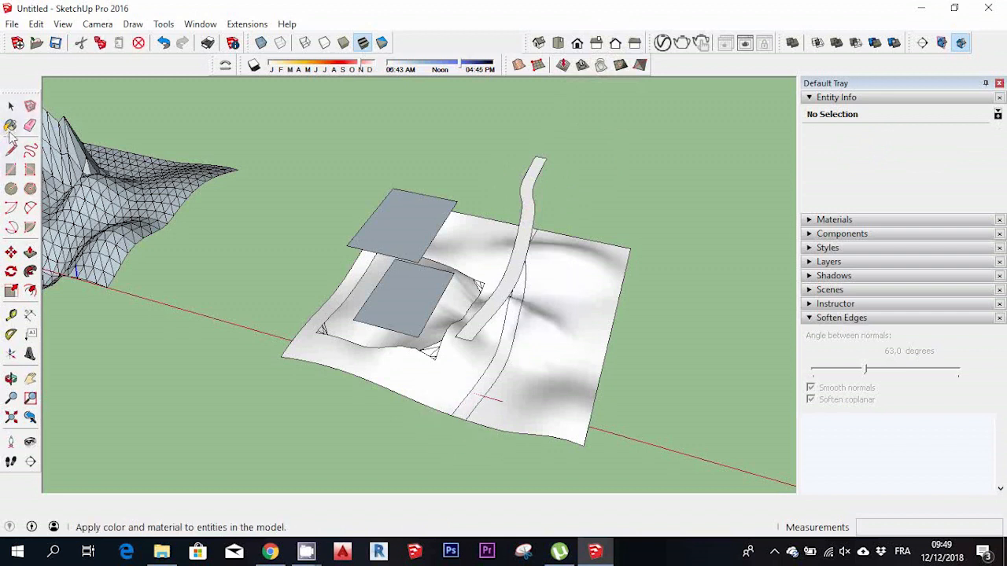
Select the draped road surface on the terrain and examine how it follows the relief
click(11, 106)
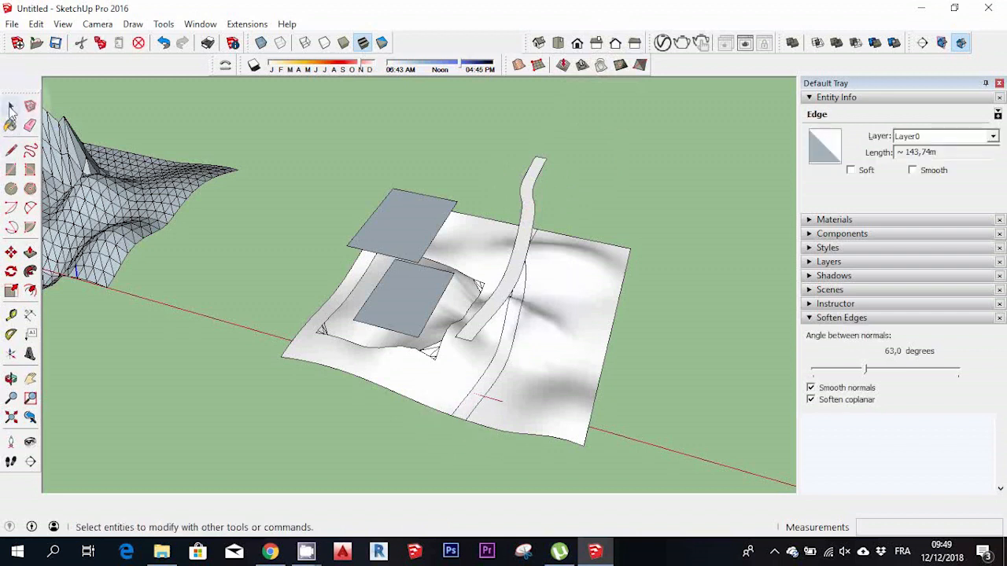
click(492, 370)
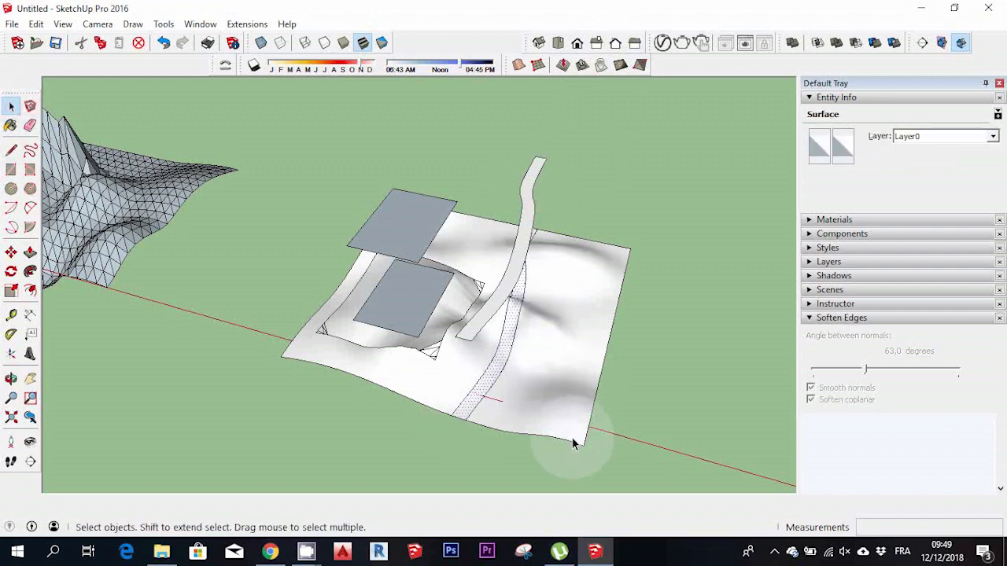
click(11, 380)
drag(514, 371, 447, 403)
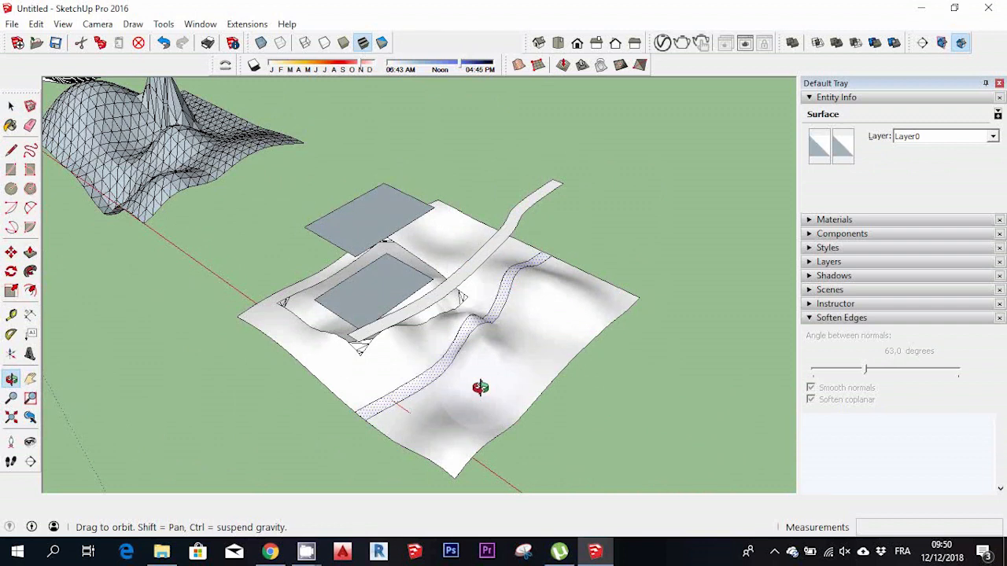
key(space)
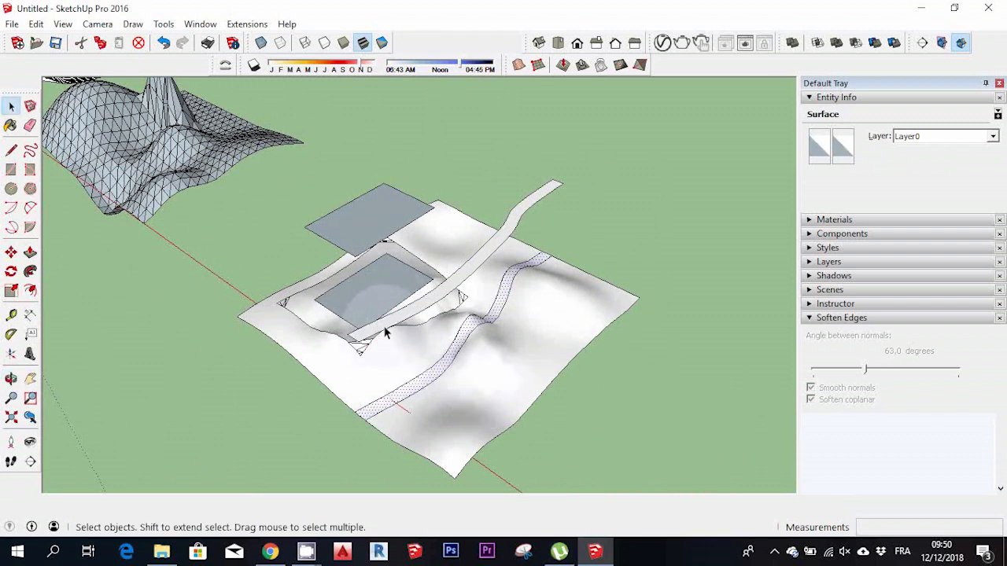
Select the floating curved road strip with its edges and make it a group
click(386, 329)
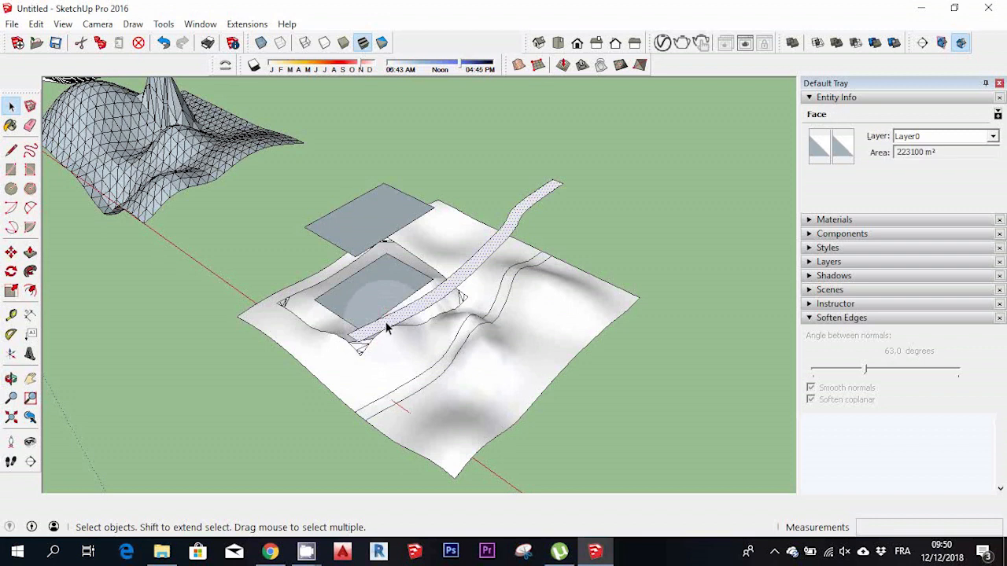
double_click(487, 253)
right_click(487, 252)
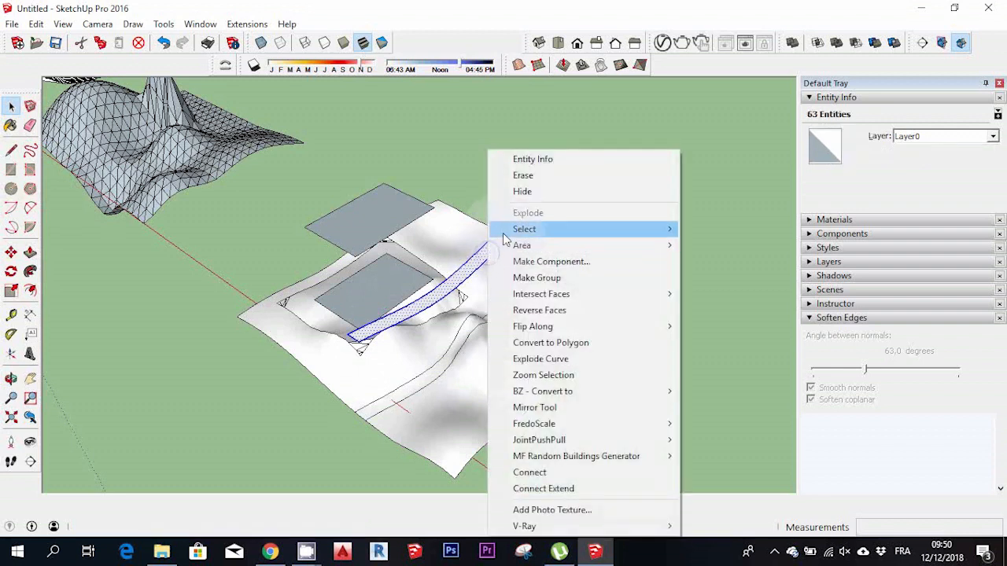
click(565, 282)
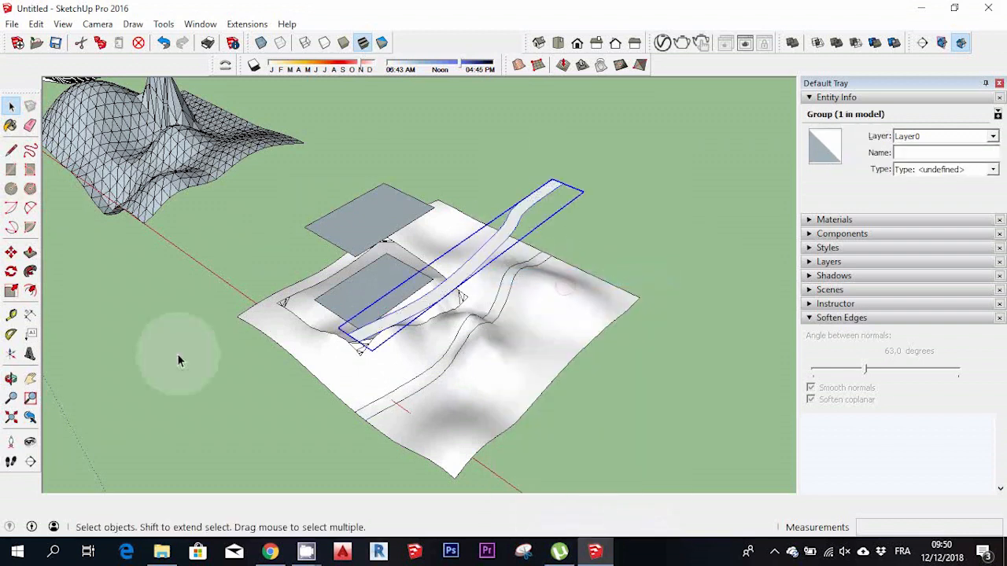
Move the grouped road strip along the terrain's edge, away from the draped outline, by 400 m and readjust the distance to 300 m
click(11, 252)
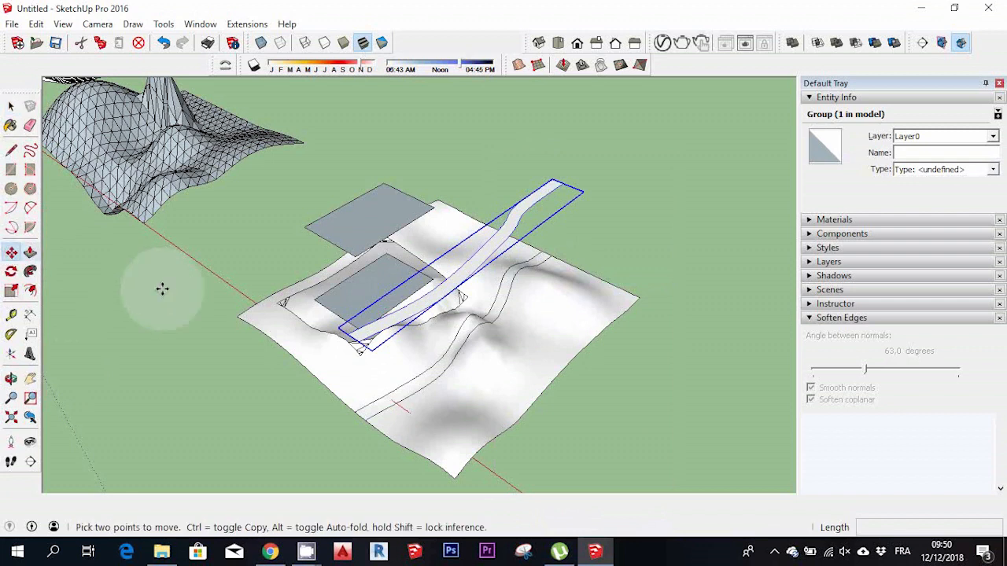
click(239, 318)
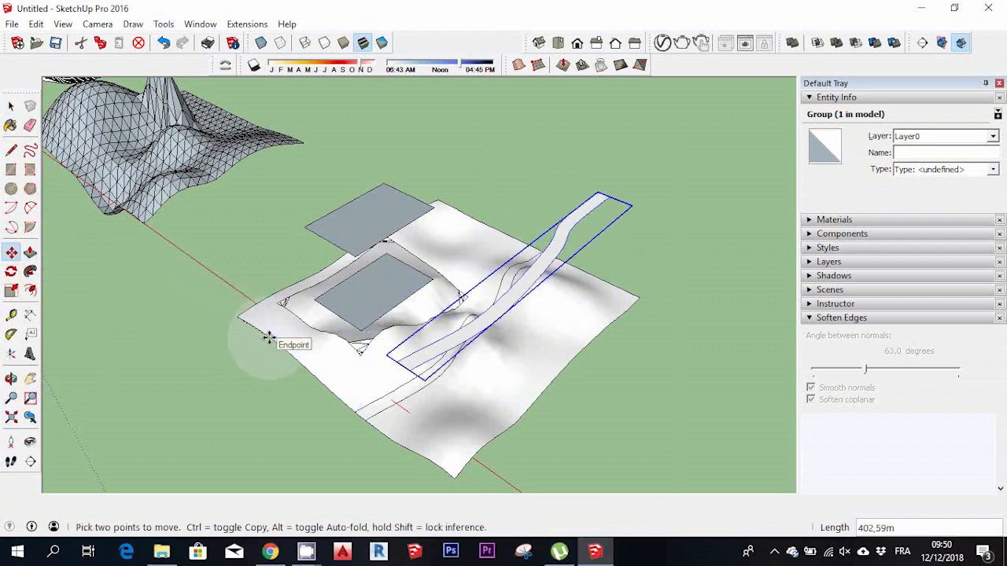
key(Up)
text(400)
key(Return)
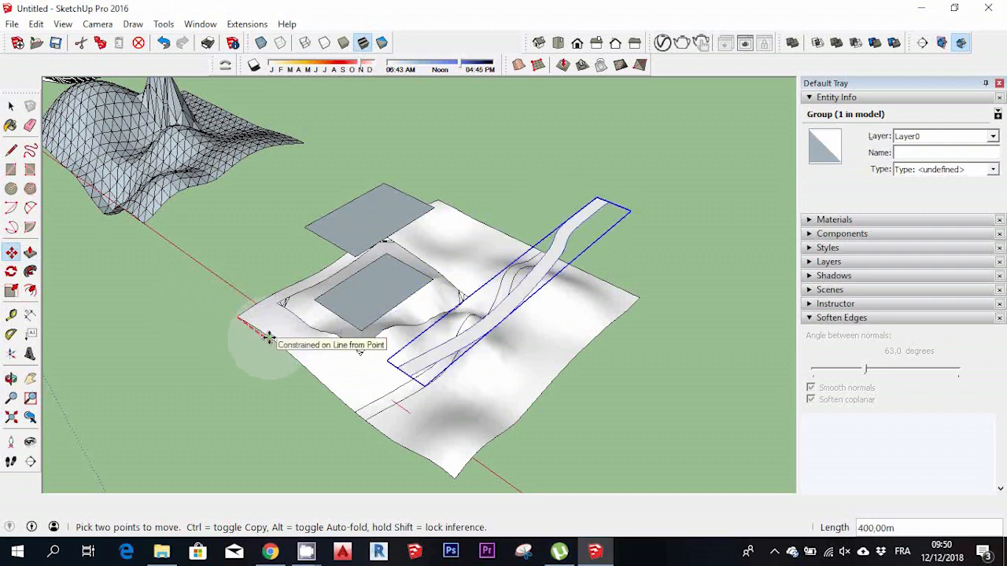
scroll(269, 337, up, 1)
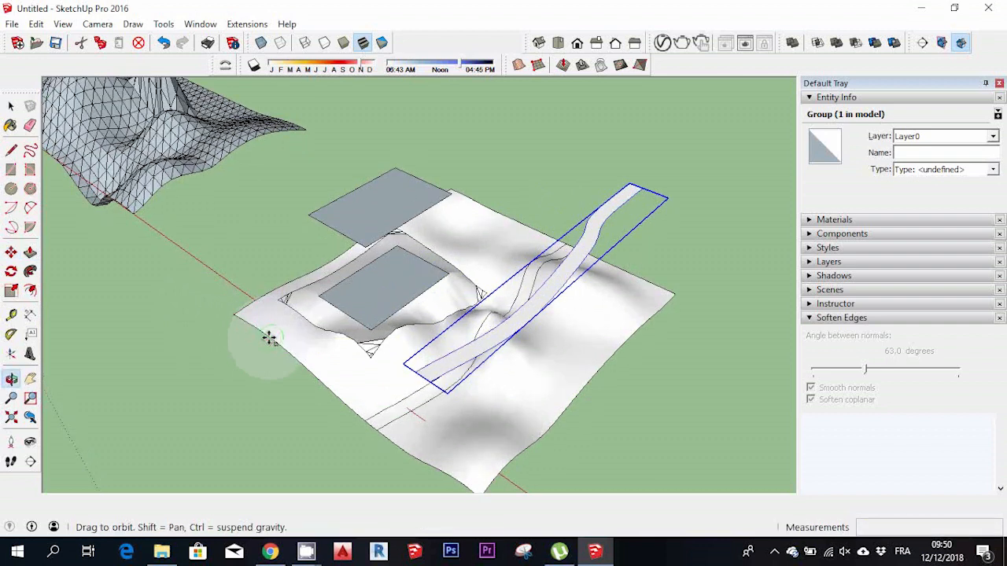
middle_drag(269, 337, 403, 437)
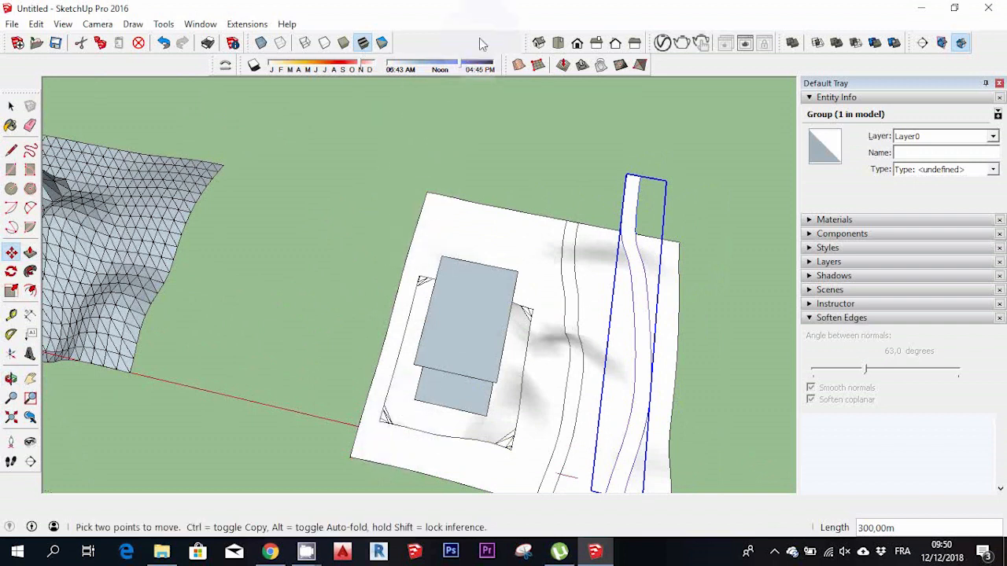
click(583, 66)
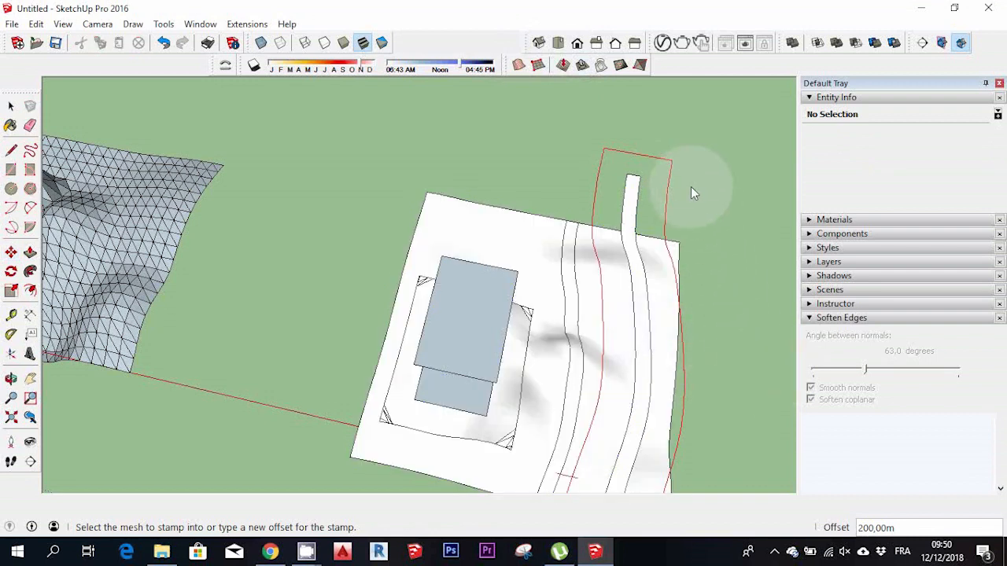
key(space)
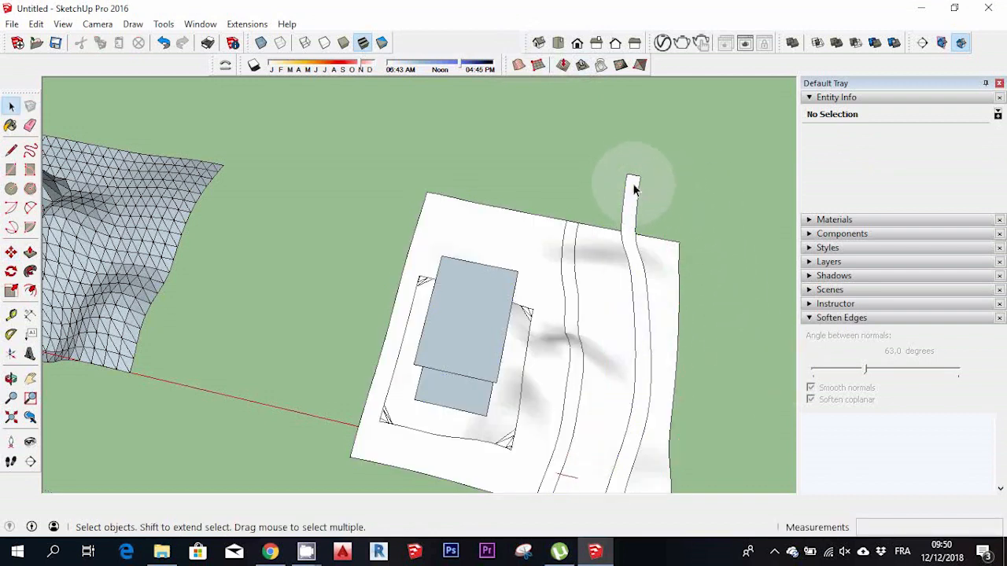
click(634, 185)
click(563, 64)
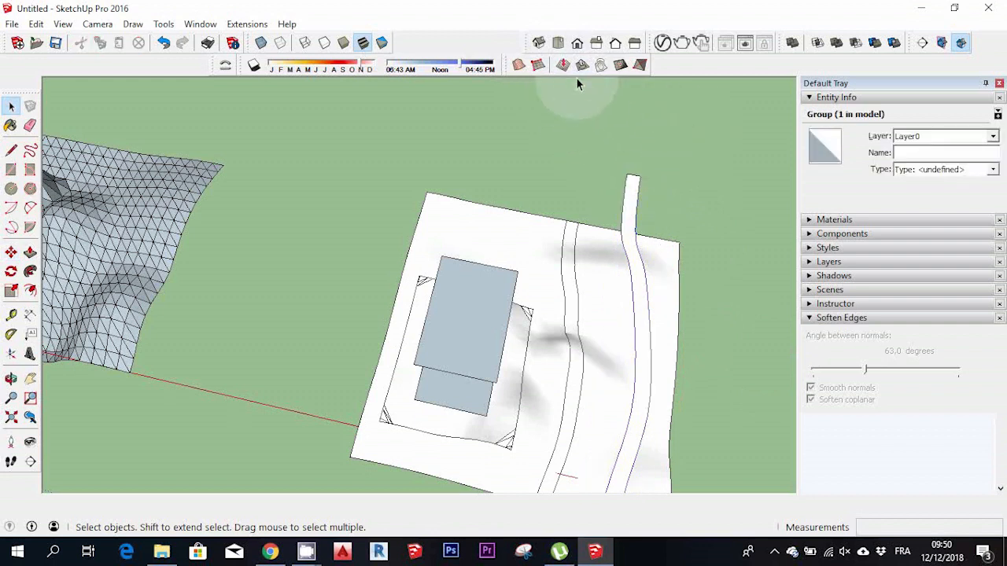
Stamp the floating road group into the terrain with a 50 m offset and fix the stamped road's elevation above the relief
click(582, 64)
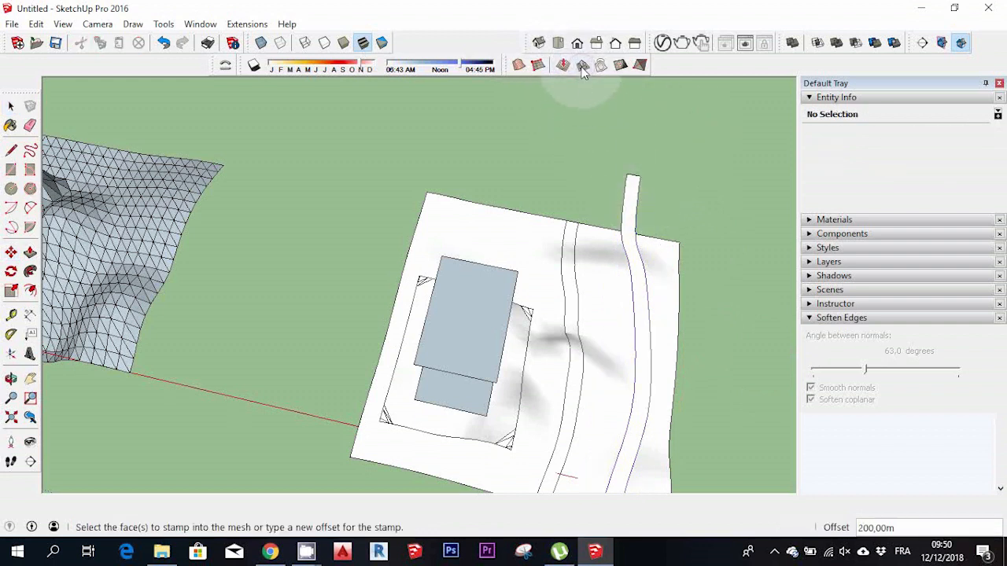
click(631, 185)
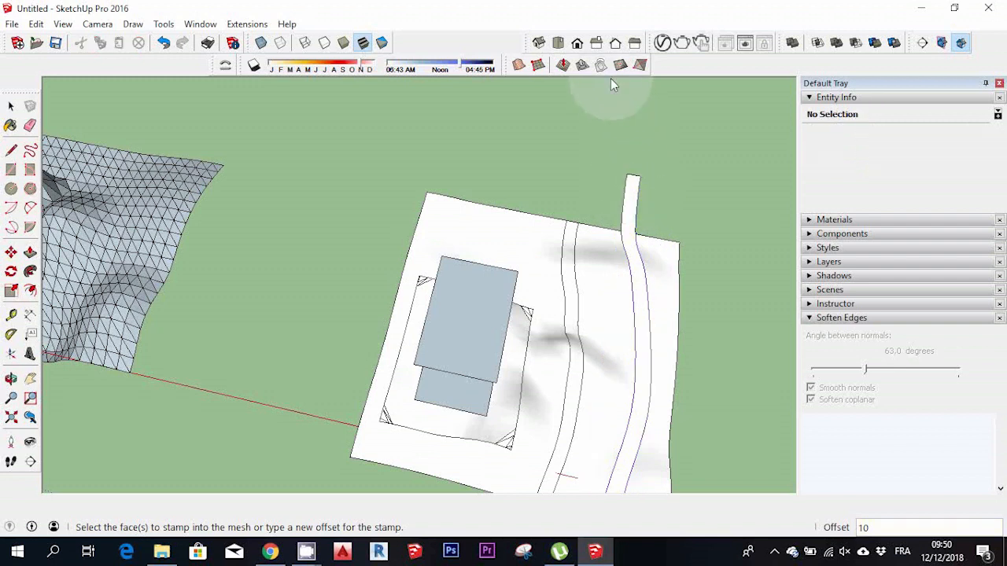
click(625, 226)
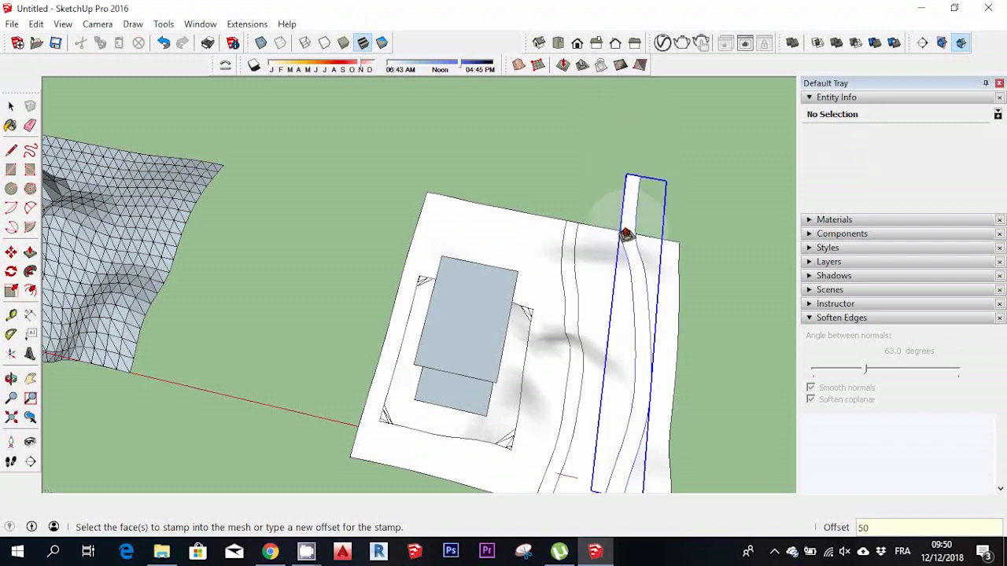
key(Return)
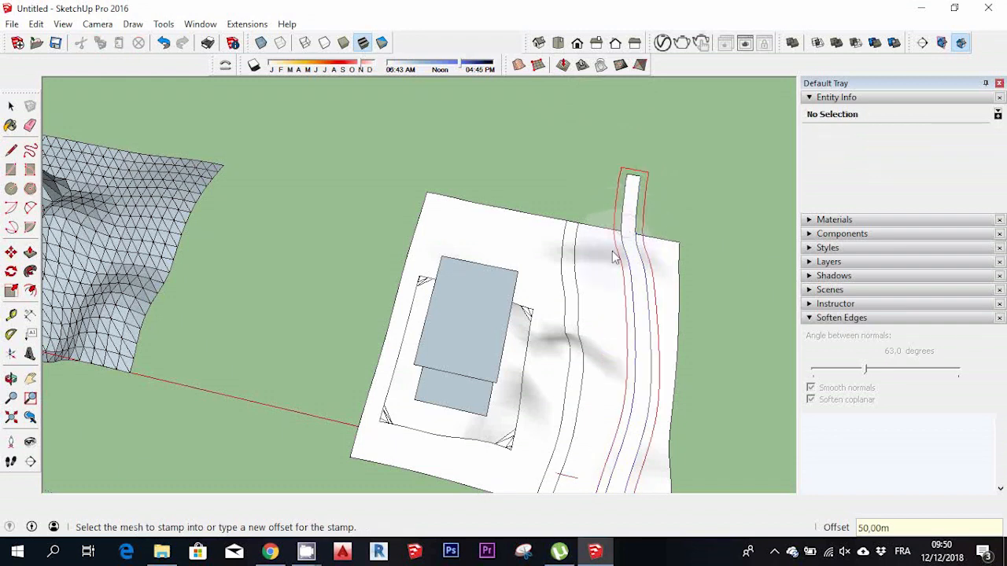
click(596, 276)
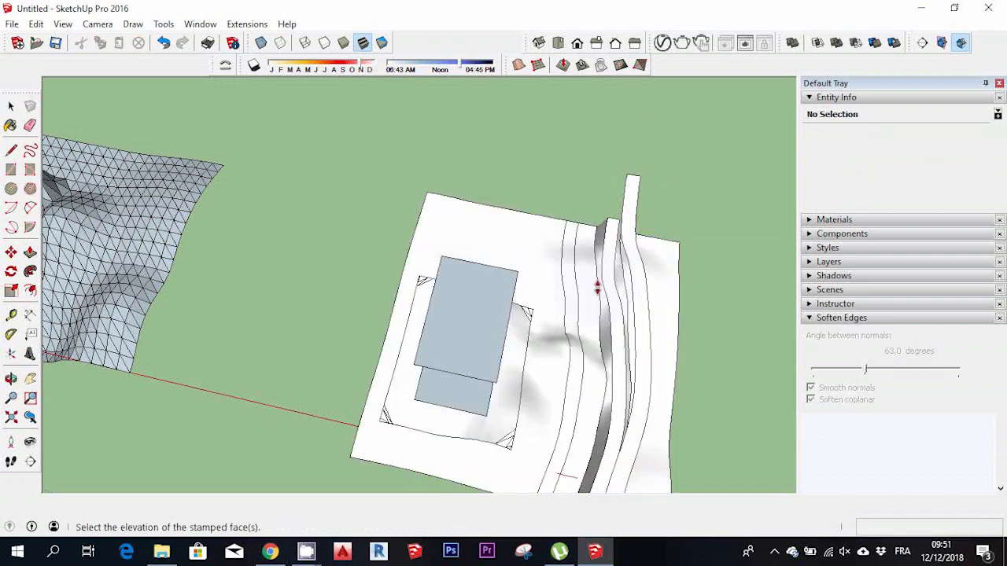
click(597, 288)
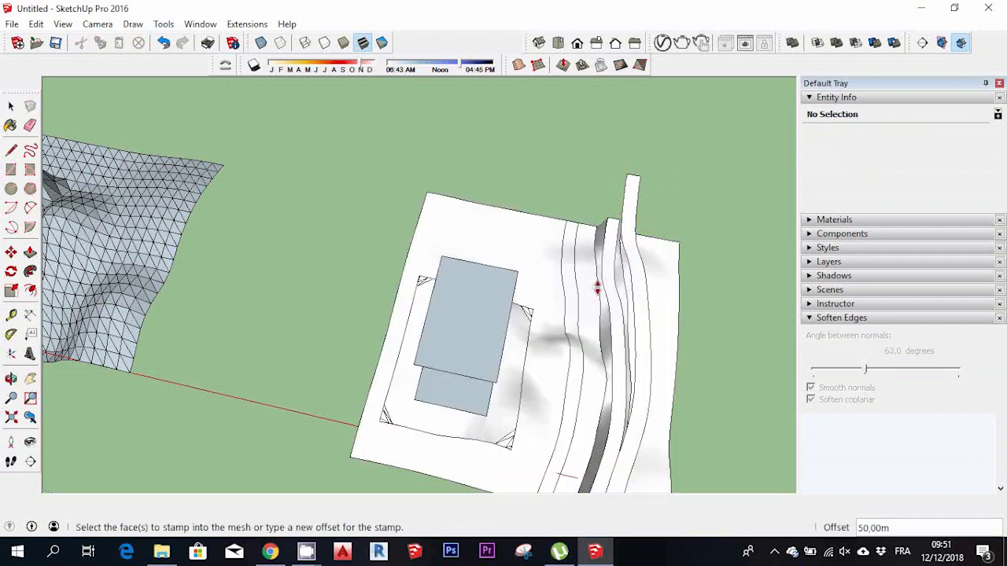
Push/Pull the stamped road face upward about 32 m to give the road thickness
click(11, 380)
drag(519, 420, 479, 427)
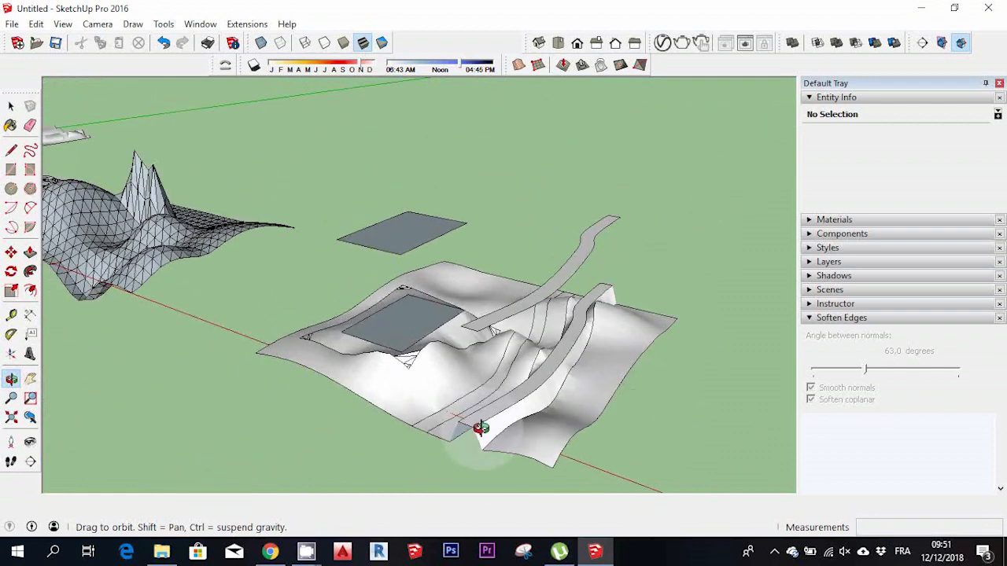
key(space)
click(460, 424)
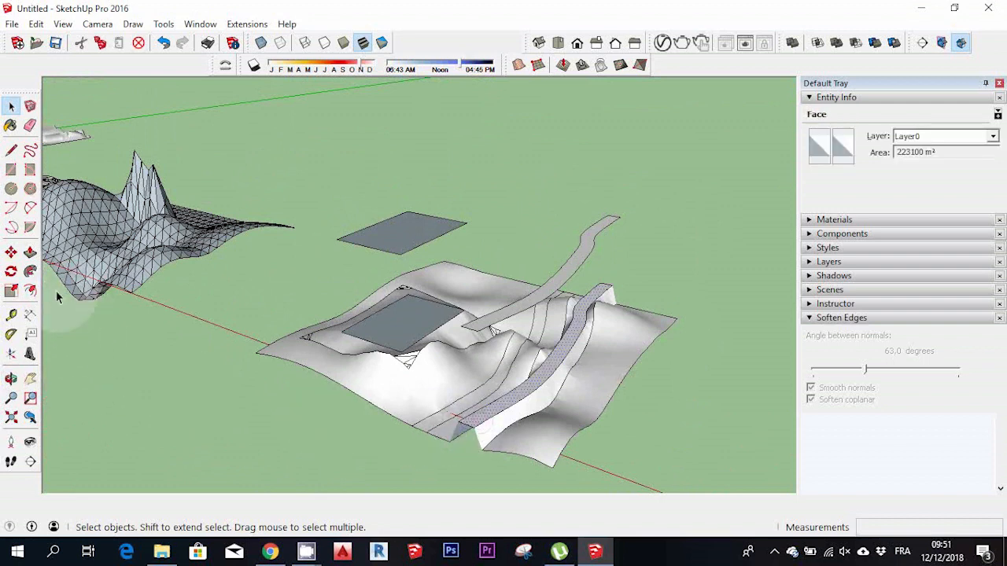
click(31, 255)
click(487, 427)
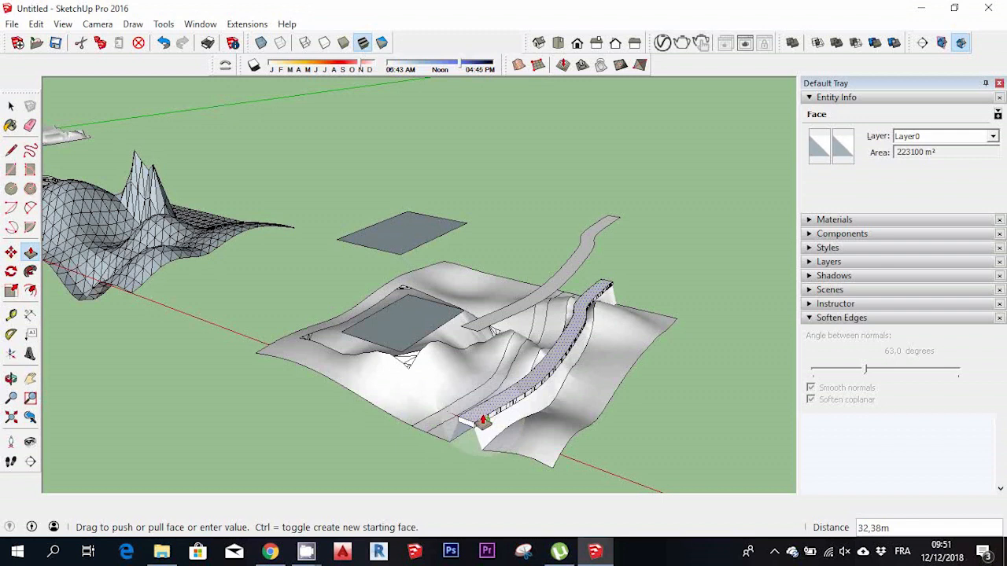
click(483, 420)
key(space)
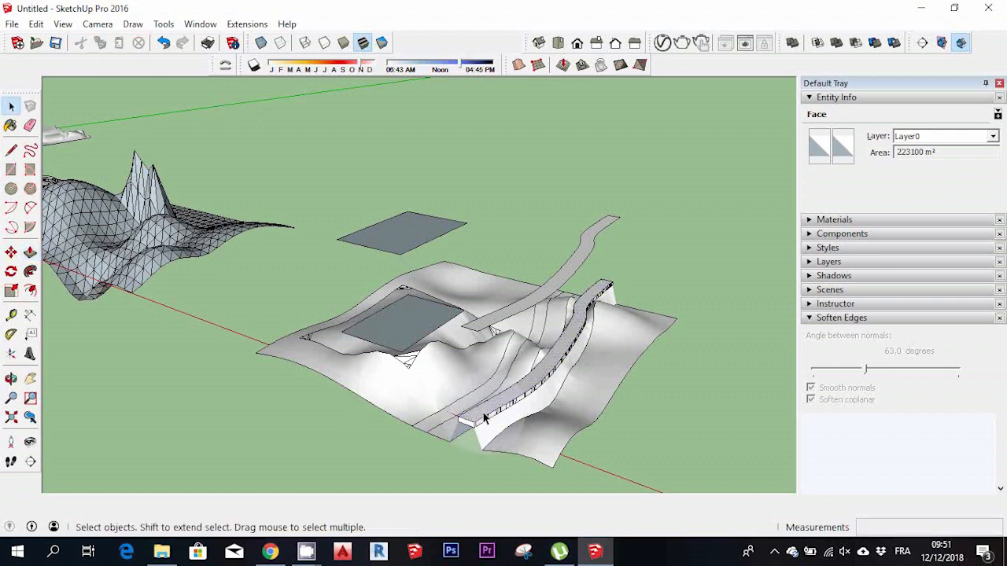
Paint the raised road's upper face with Blacktop New from the Asphalt and Concrete materials
click(486, 419)
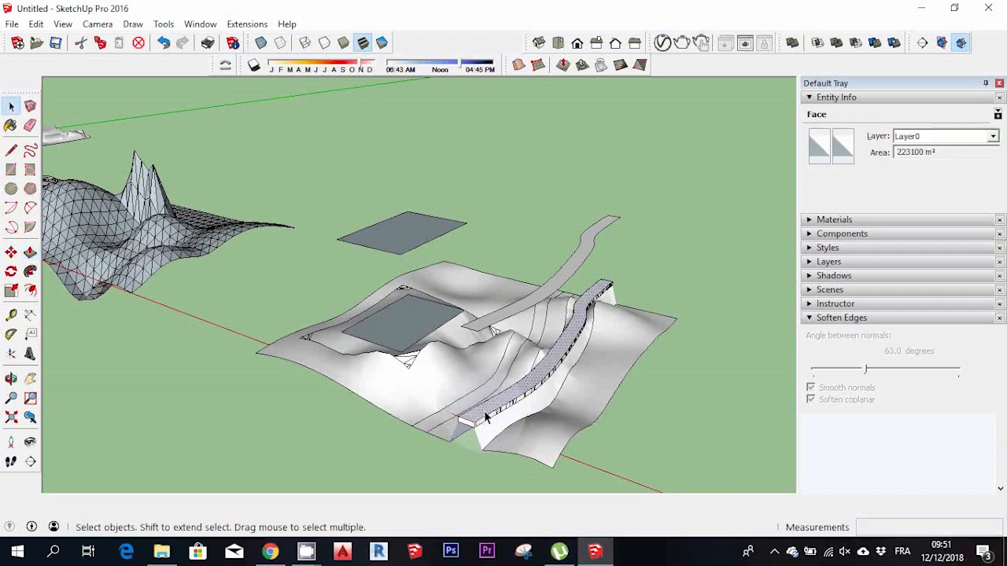
click(810, 220)
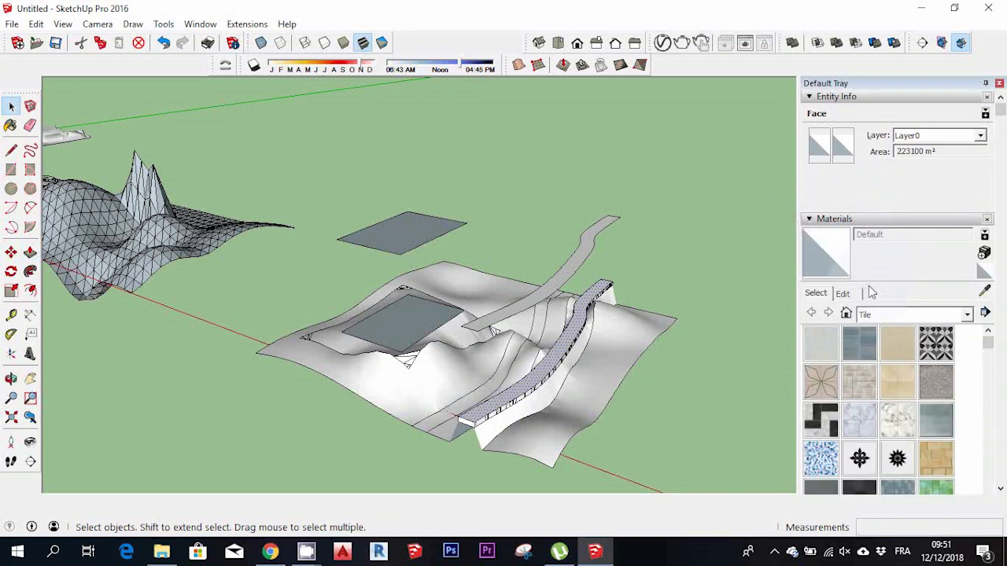
scroll(989, 349, down, 3)
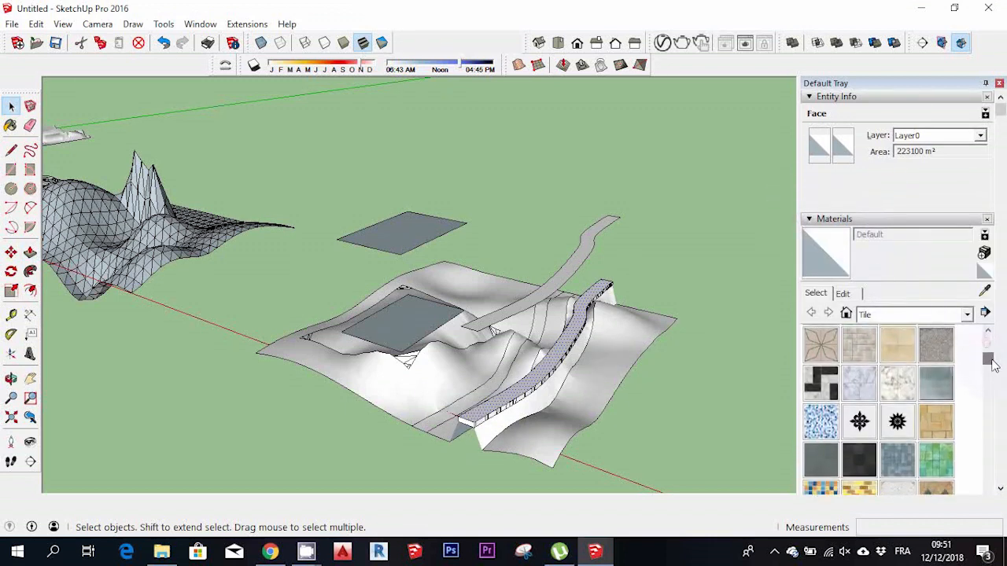
click(968, 314)
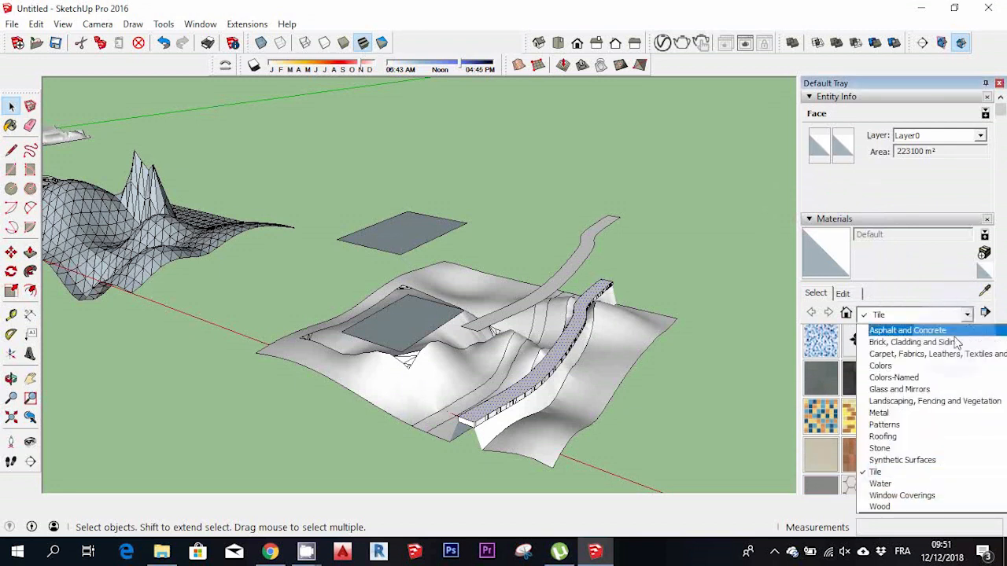
click(873, 331)
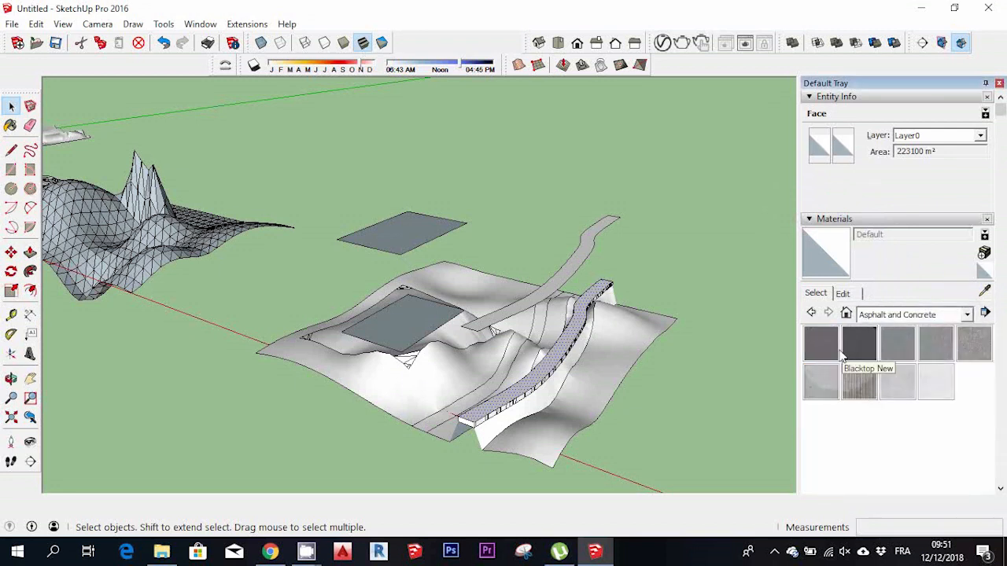
click(859, 346)
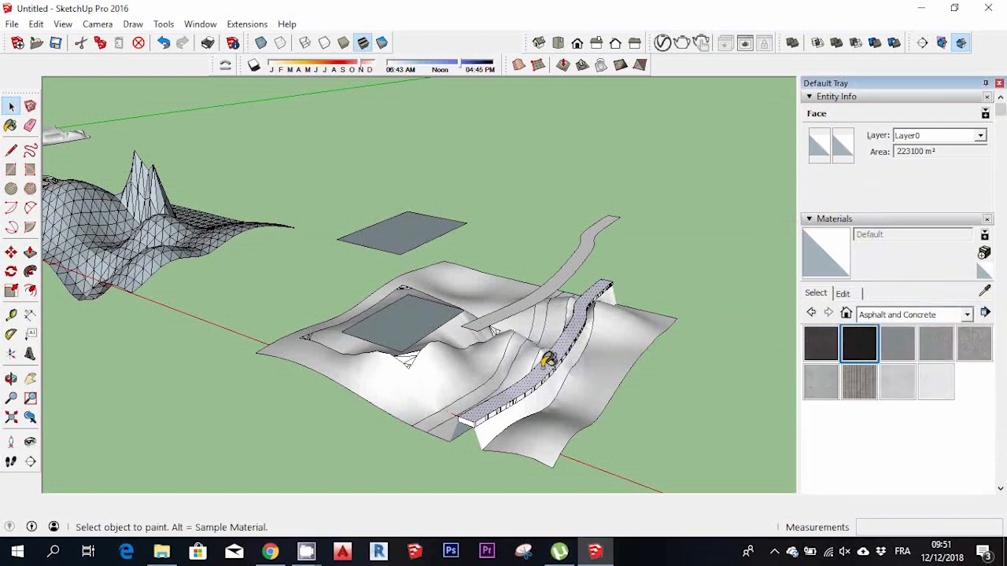
click(507, 395)
key(space)
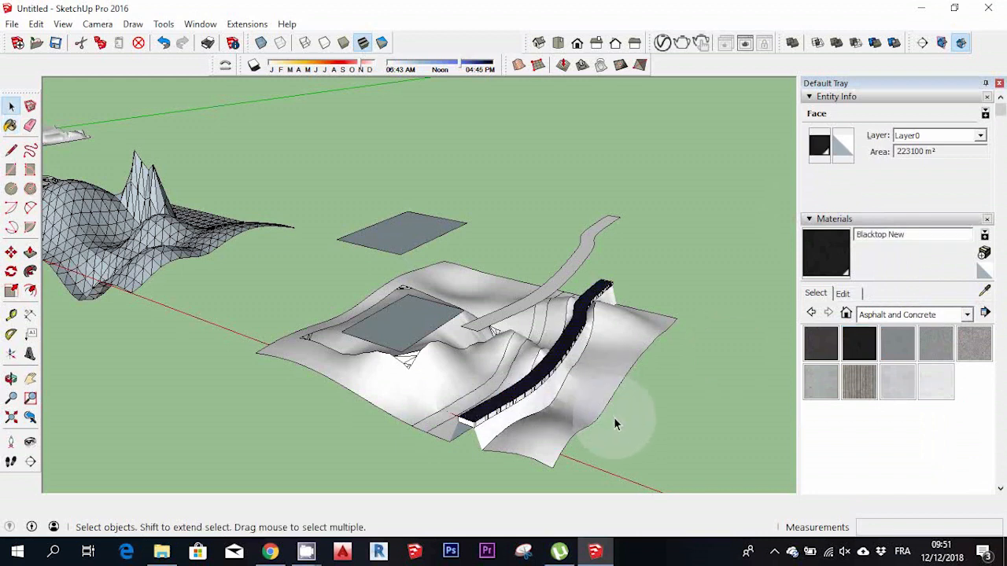
click(11, 378)
drag(78, 374, 668, 479)
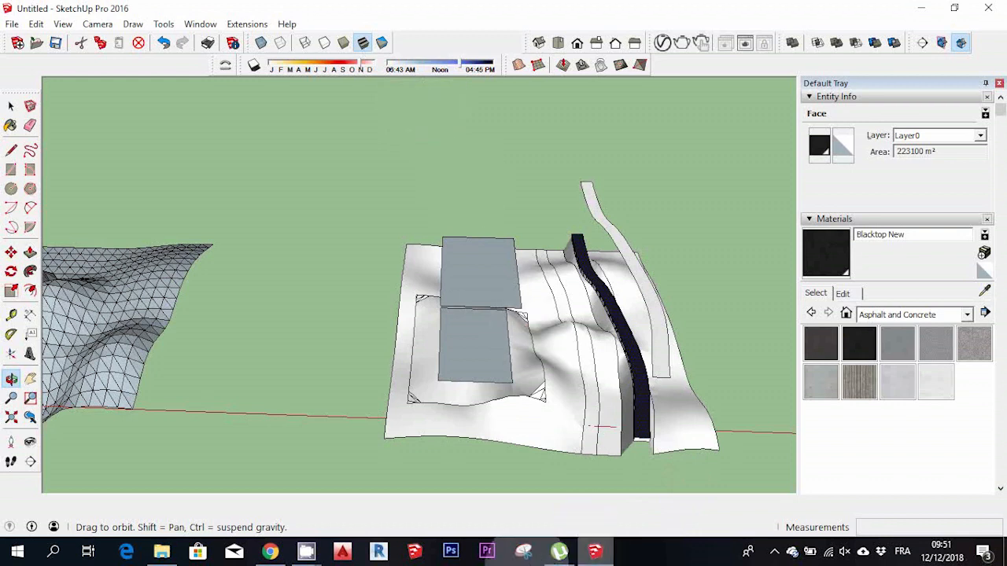
click(773, 552)
right_click(771, 500)
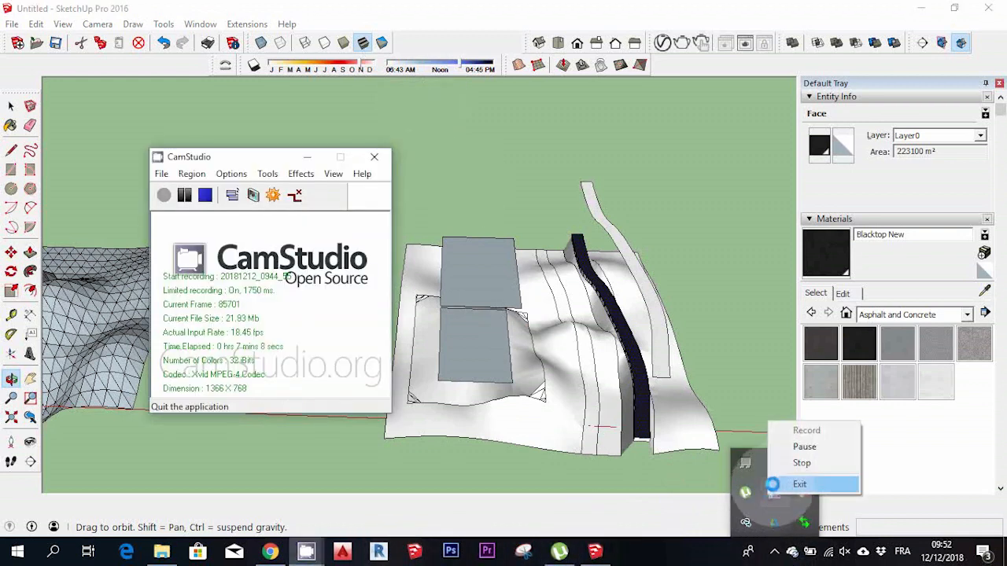
click(802, 461)
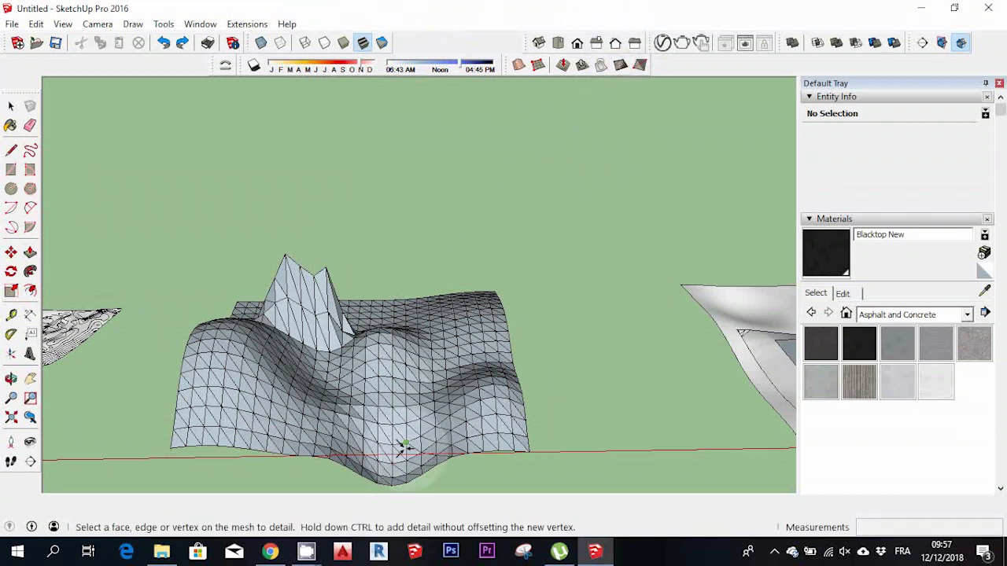
Subdivide three adjacent triangles in the middle of the front-left hill's slope with Add Detail, keeping the new vertices nearly flush
click(29, 399)
drag(301, 345, 161, 422)
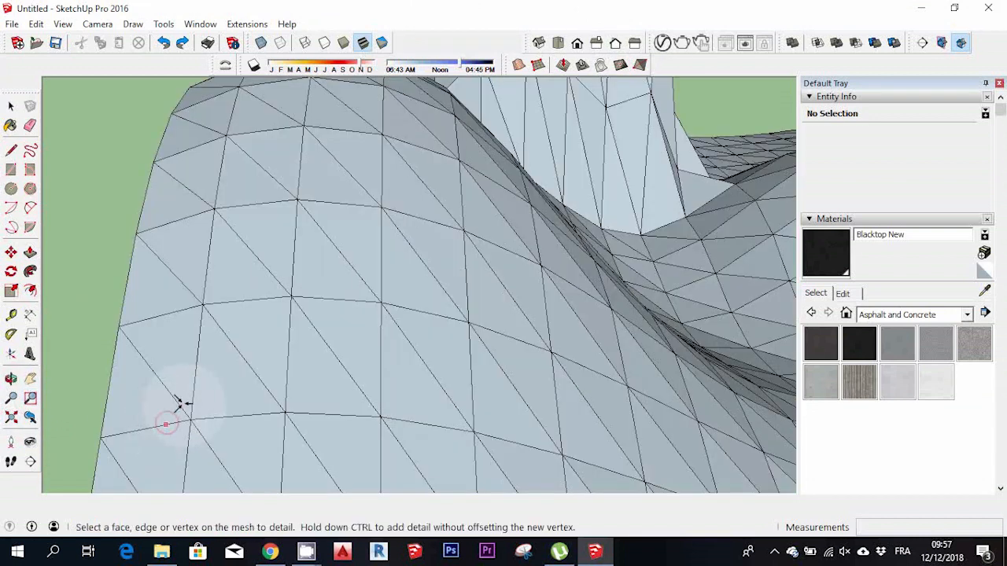
click(259, 334)
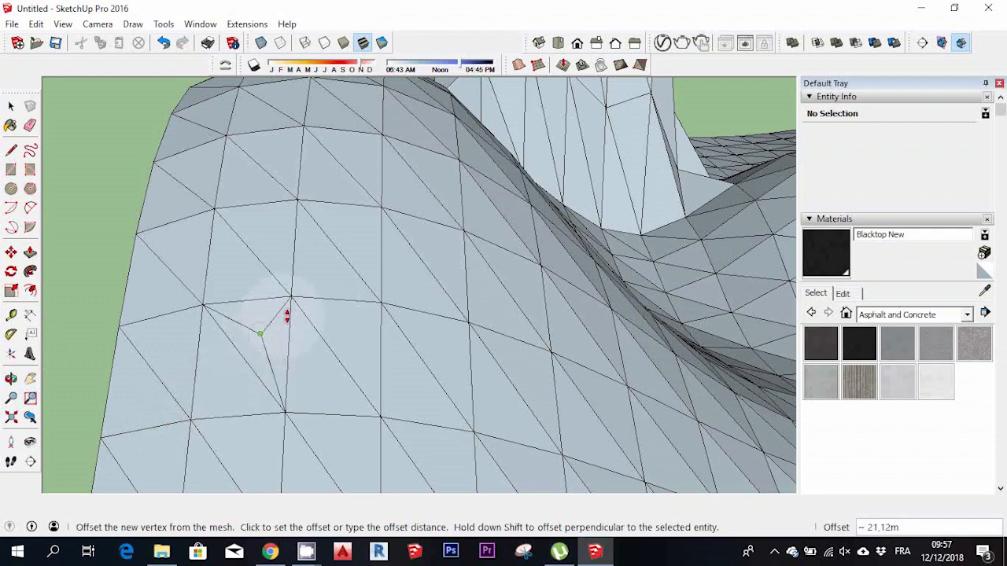
click(283, 325)
click(319, 261)
click(319, 258)
click(358, 229)
click(354, 228)
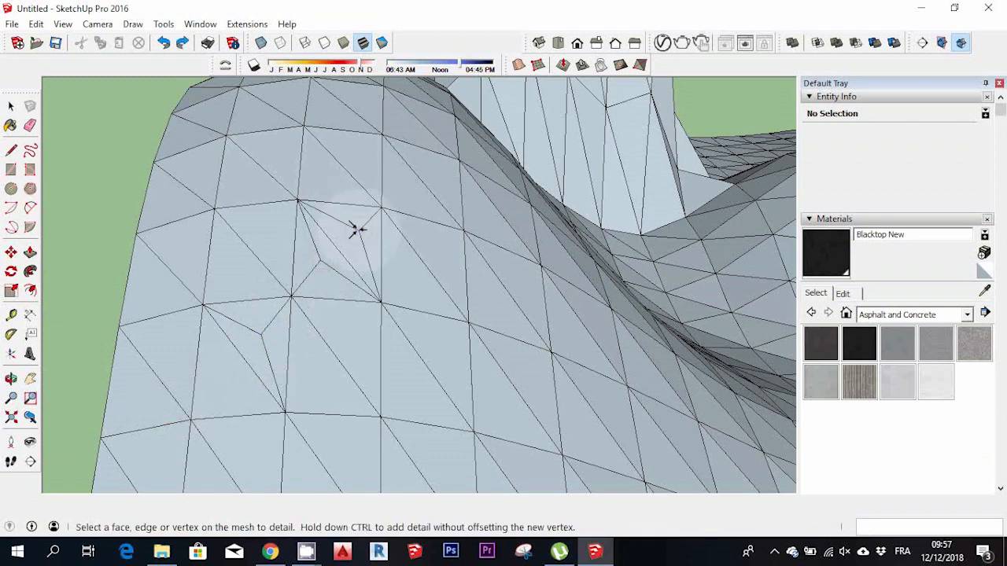
Add detail vertices to three triangles higher on the hill, just above the subdivided ones, without raising them noticeably
click(328, 180)
click(330, 186)
click(365, 154)
click(362, 153)
click(269, 154)
click(269, 153)
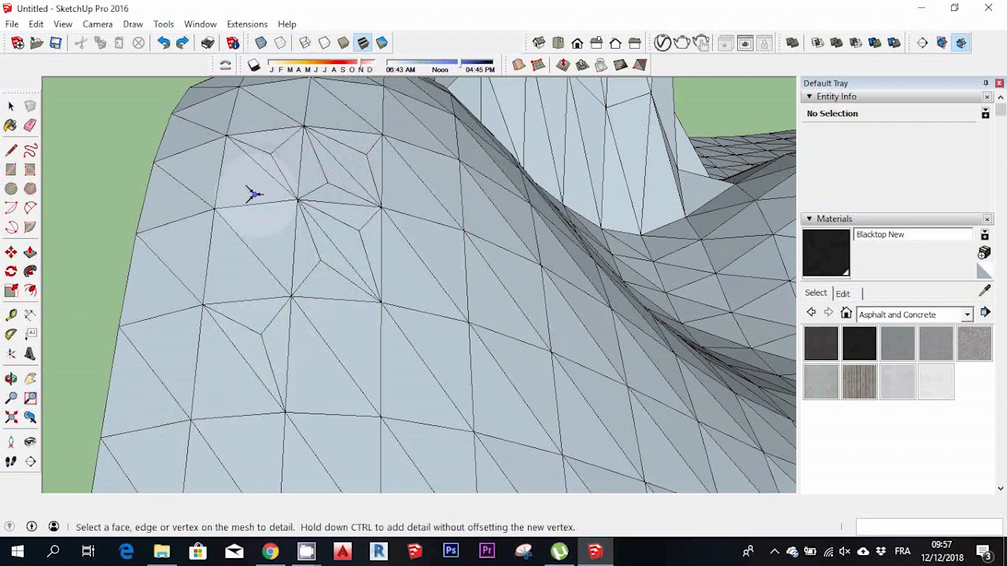
Extend the added detail across the neighbouring triangles toward the hill's left edge, keeping the vertices nearly flush
click(278, 238)
click(281, 239)
key(ctrl+z)
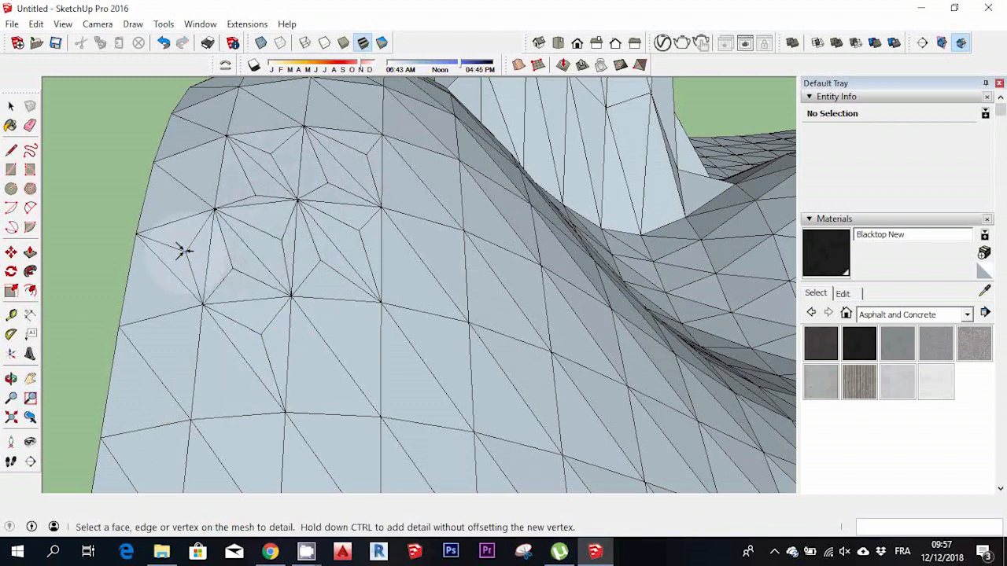
click(202, 171)
click(203, 171)
Add nearly flush detail vertices to five triangles below and to the right of the subdivided area
click(354, 338)
click(356, 340)
click(437, 336)
click(438, 337)
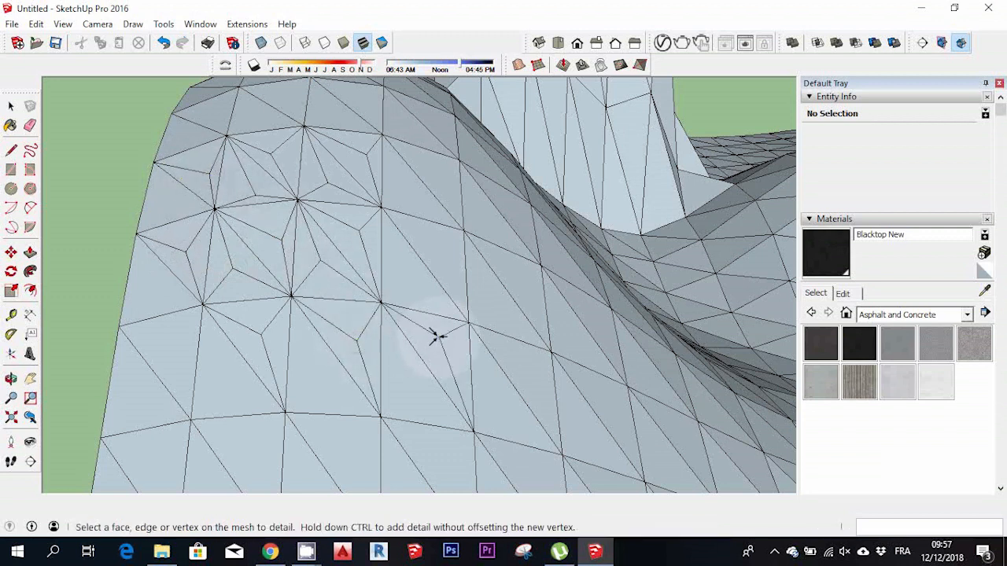
click(401, 270)
click(403, 272)
click(437, 246)
click(437, 246)
click(395, 187)
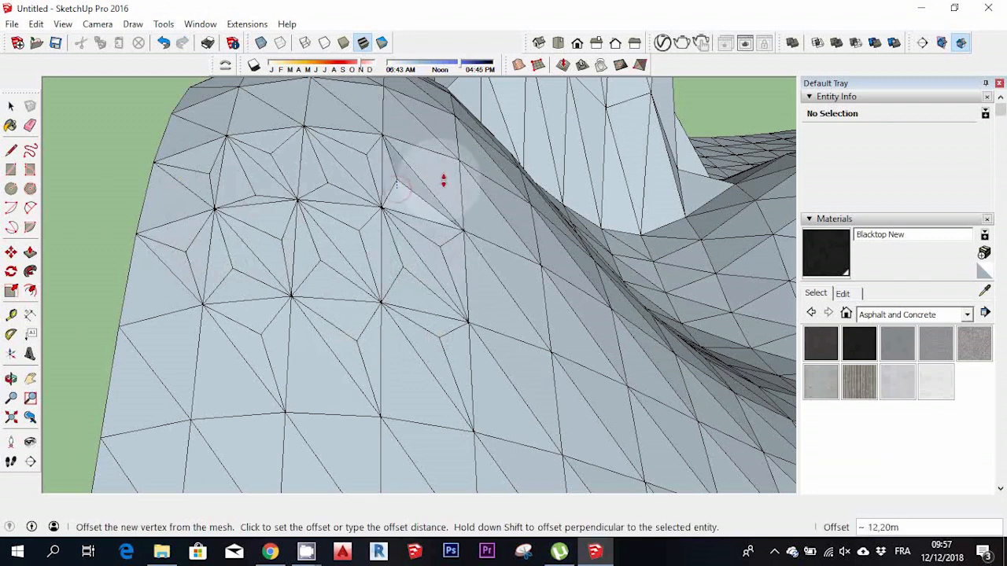
click(443, 182)
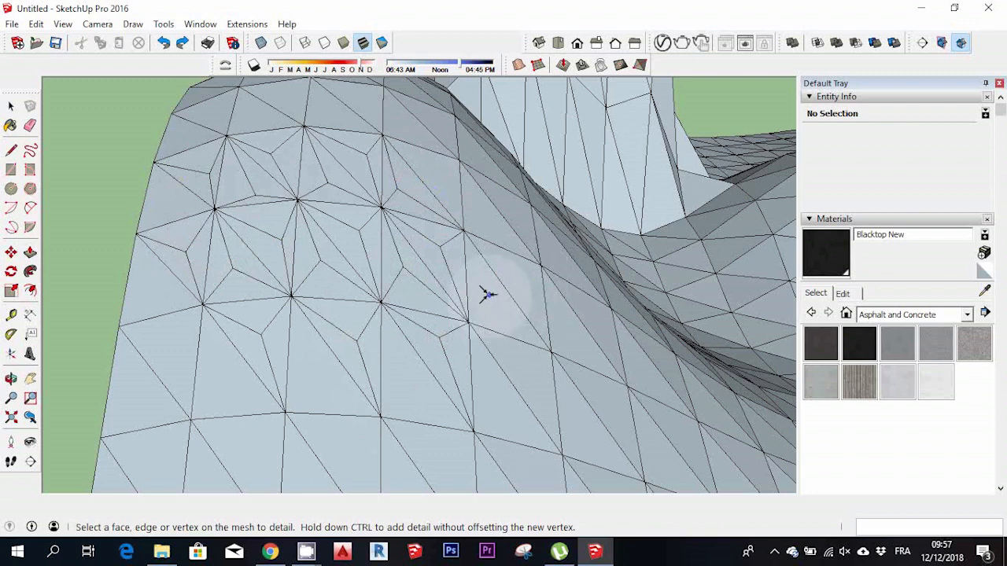
Add four raised detail vertices on the hill's right flank, offsetting the lower two upward by about 13 m each
click(488, 294)
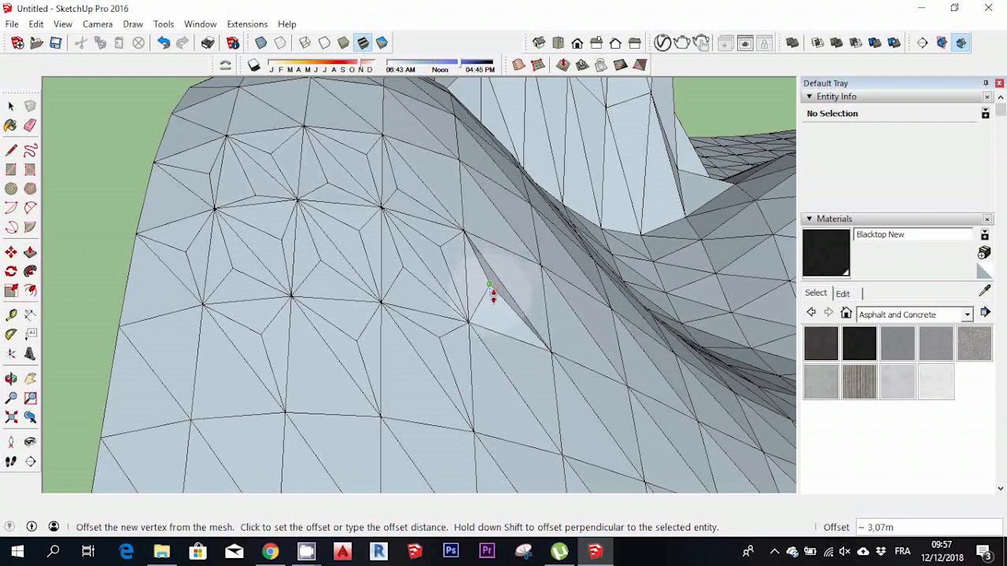
click(498, 277)
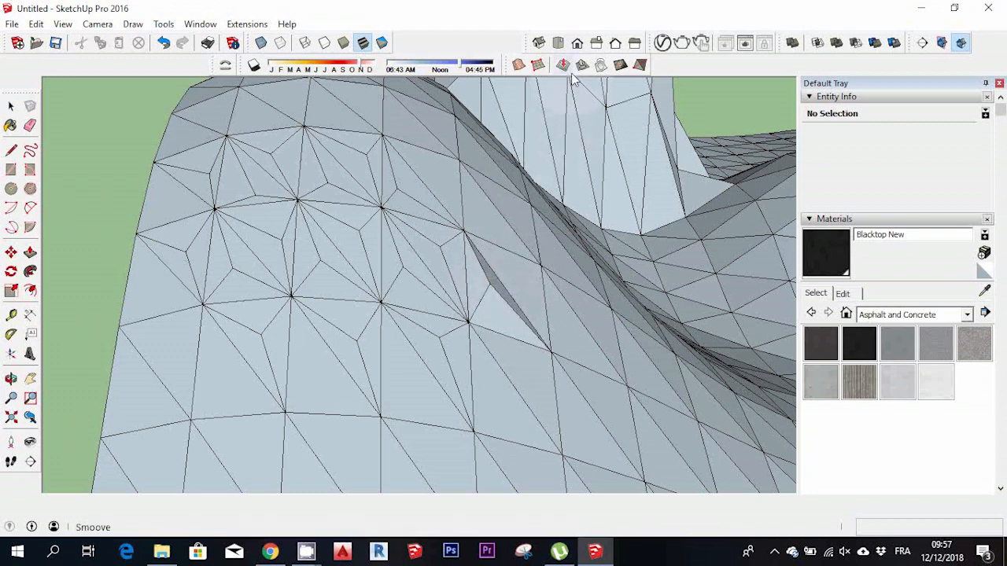
click(576, 339)
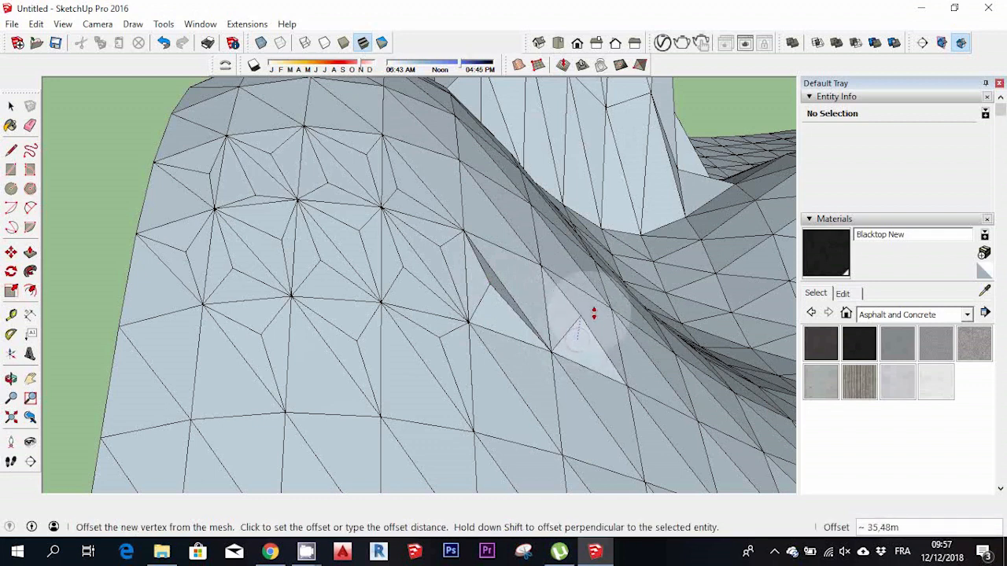
click(589, 327)
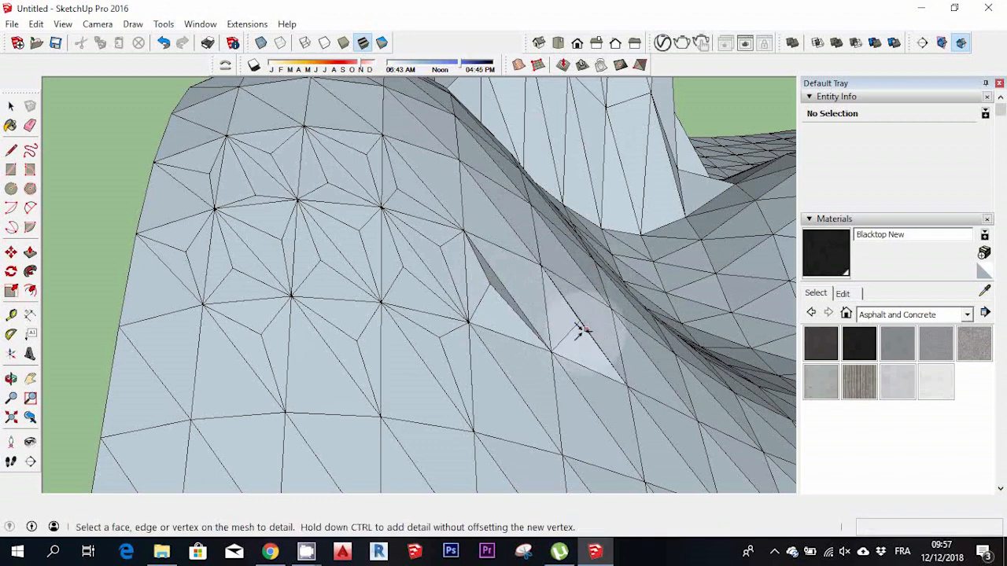
click(526, 365)
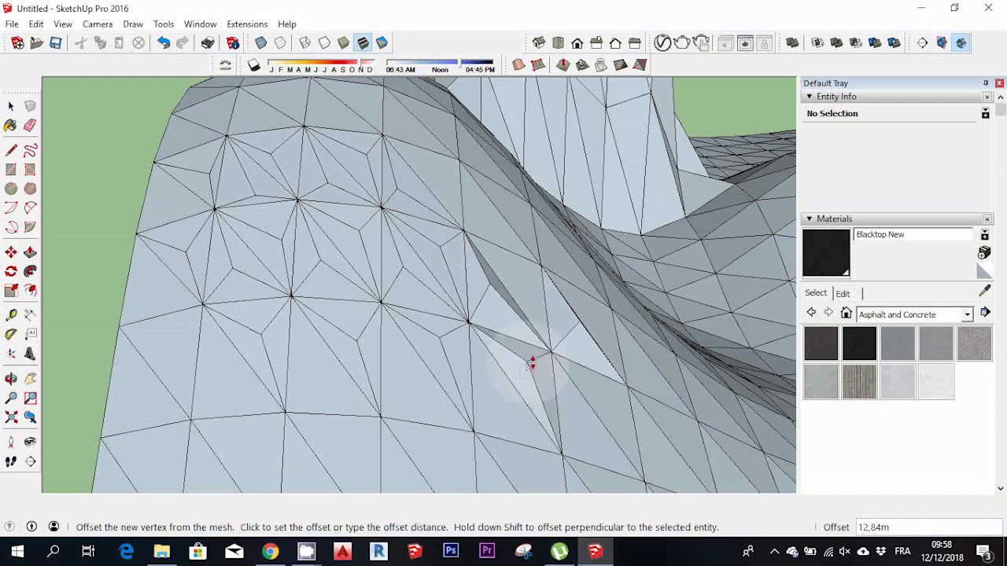
click(533, 362)
click(500, 410)
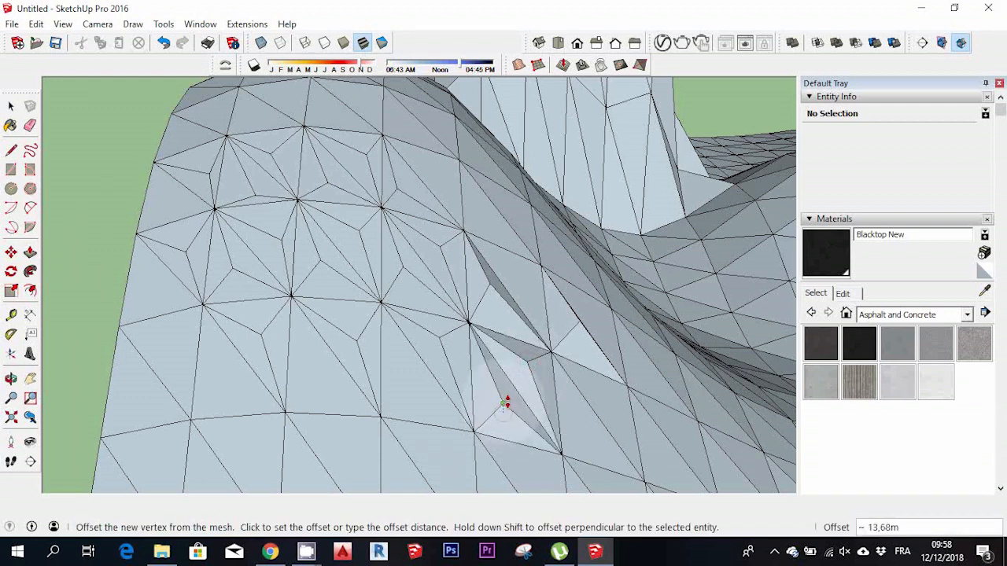
click(506, 403)
Add four raised detail vertices along the subdivided area's lower row, working from the raised peaks to the hill's left edge
click(401, 397)
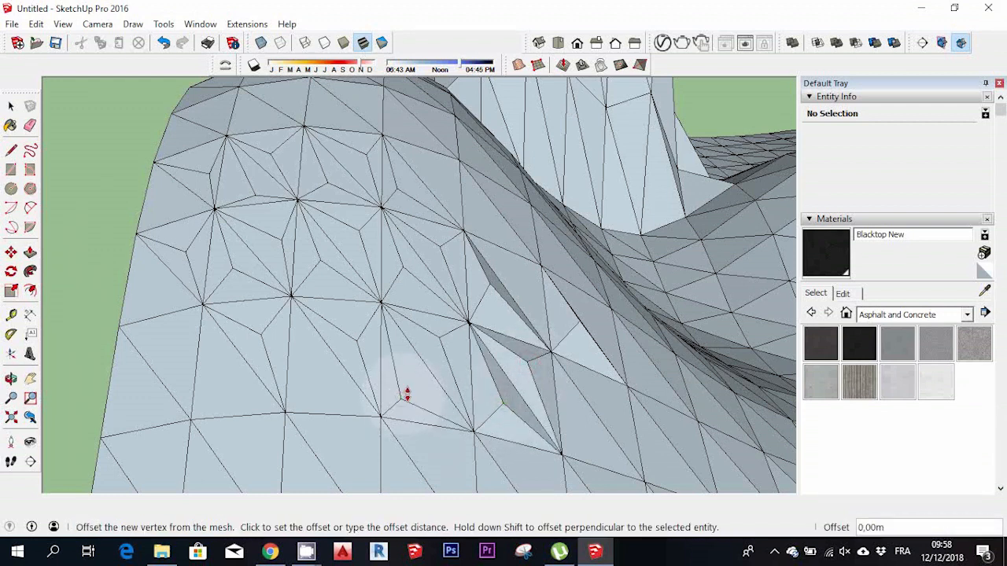
click(407, 389)
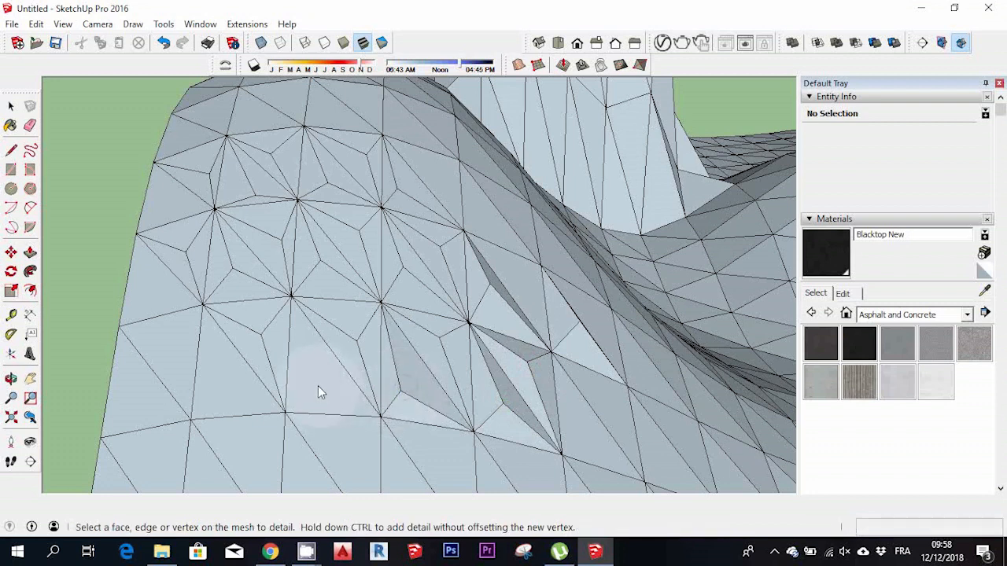
click(313, 370)
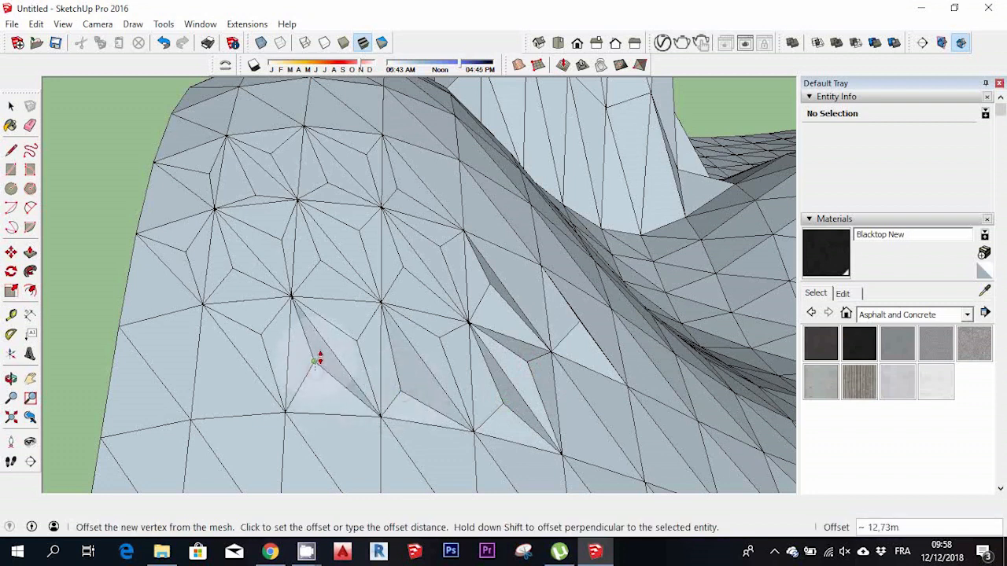
click(319, 358)
click(224, 386)
click(221, 369)
click(165, 340)
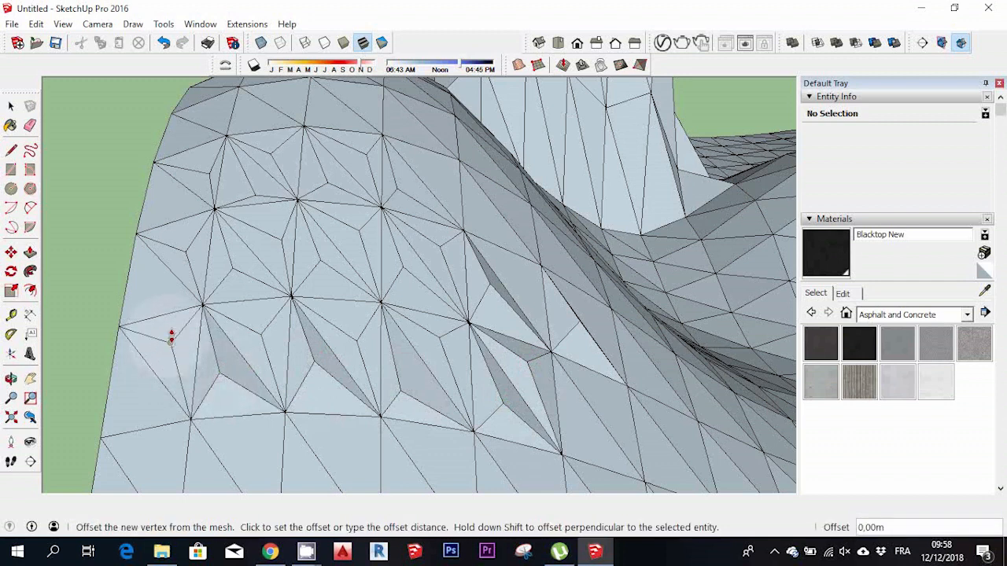
click(160, 314)
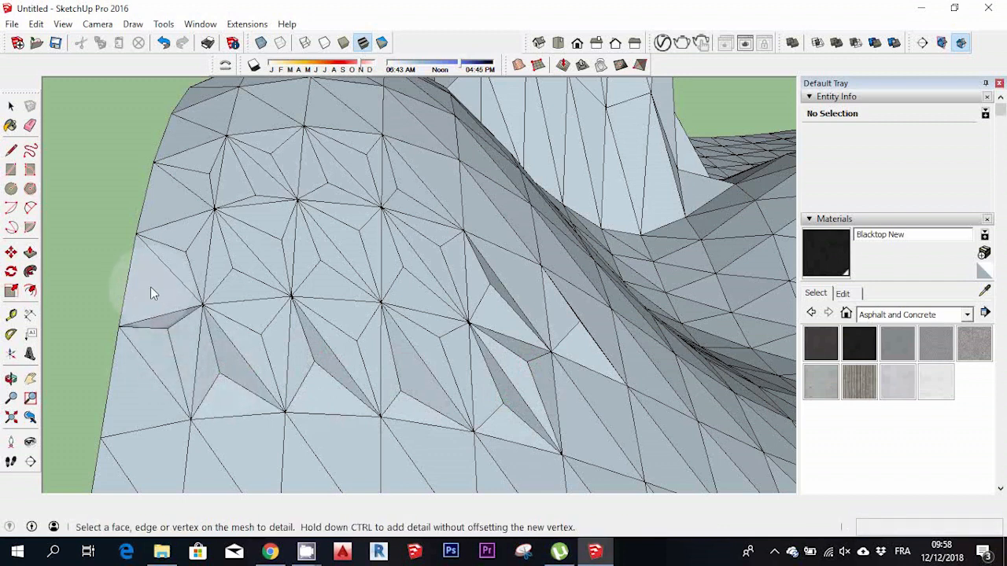
Add detail to a triangle at the hill's left edge and to several triangles just below its crest
click(166, 203)
click(165, 204)
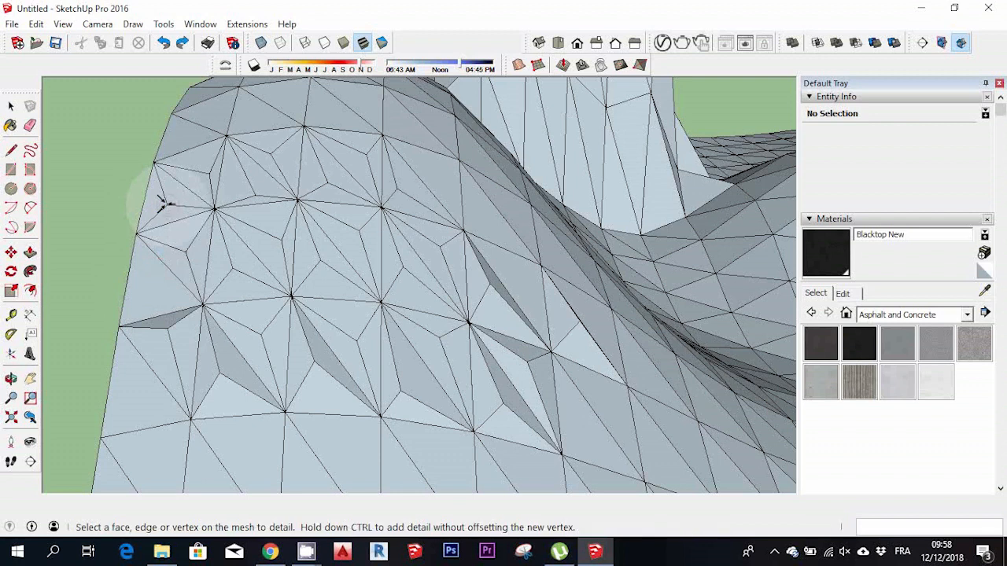
click(261, 113)
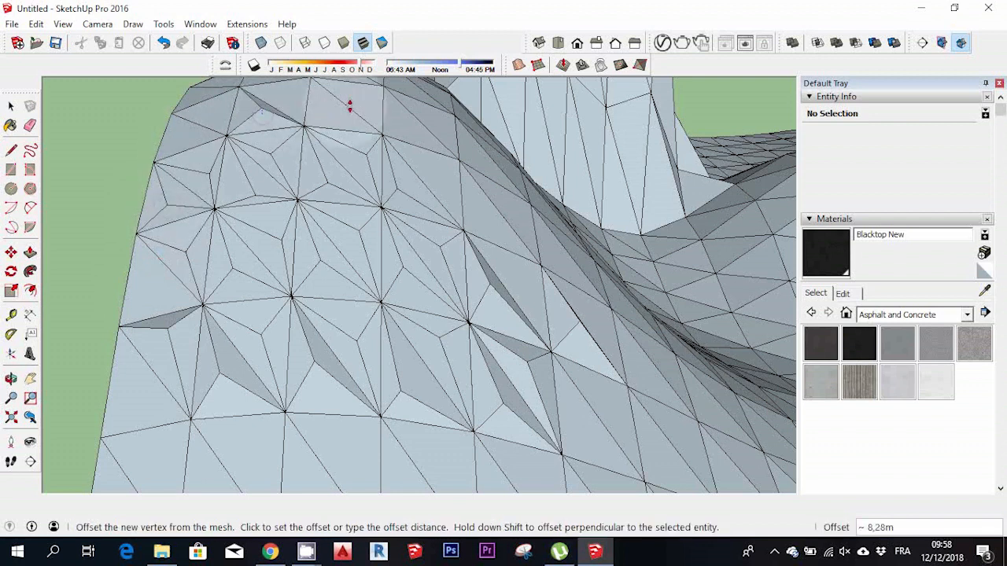
click(320, 114)
click(321, 113)
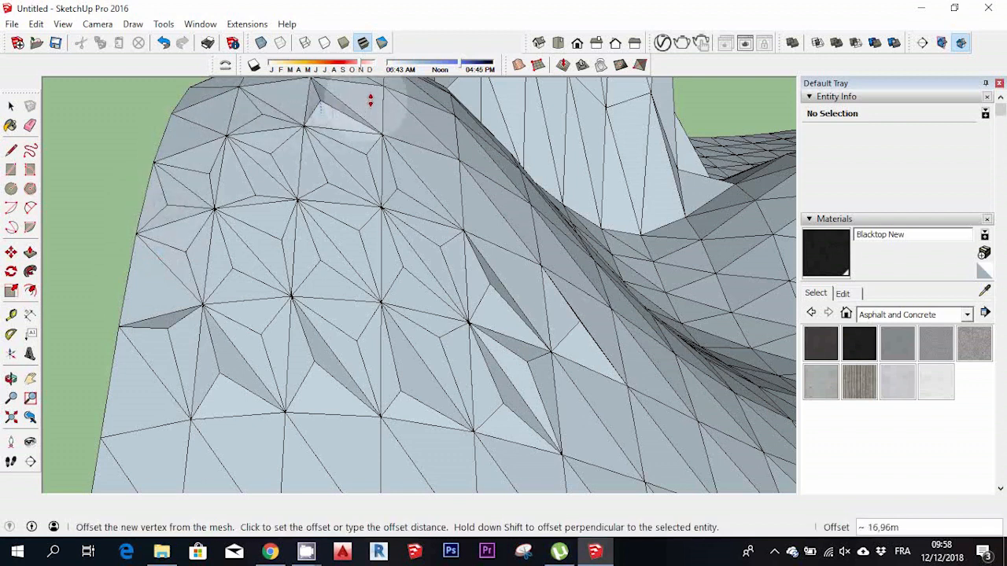
click(371, 100)
click(368, 94)
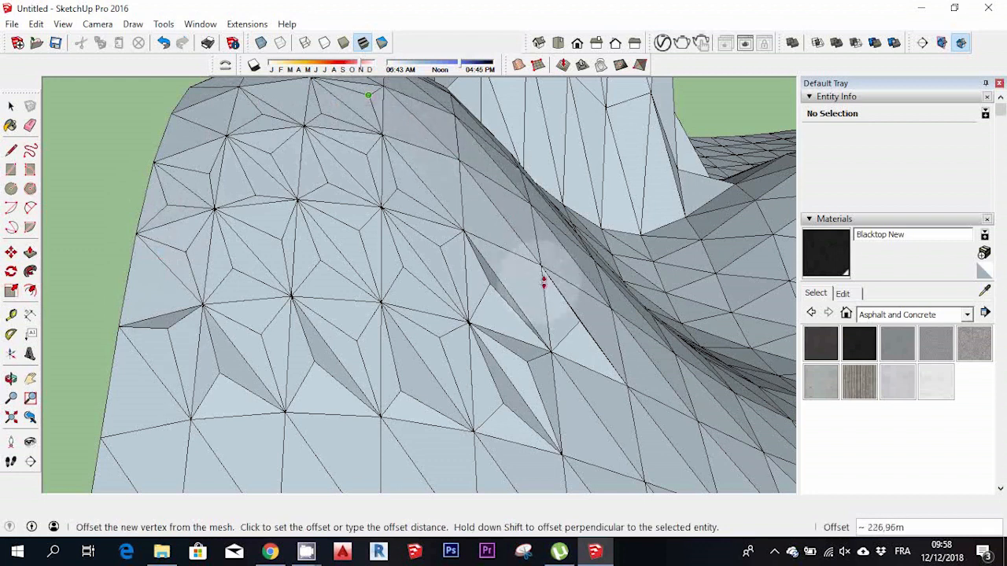
click(283, 83)
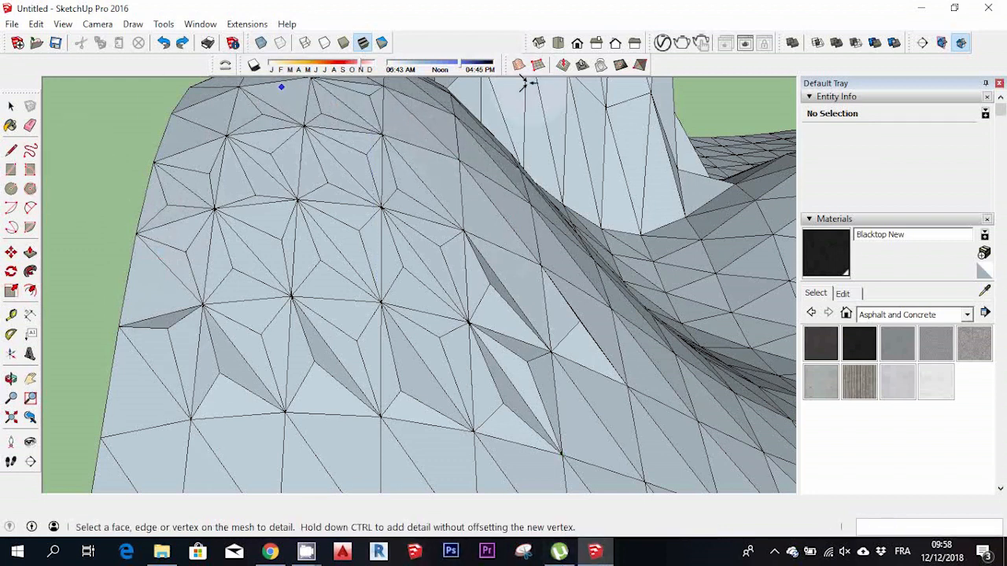
Flip four diagonal mesh edges on the hill's upper right flank, from beside the raised triangles up toward the crest
click(640, 66)
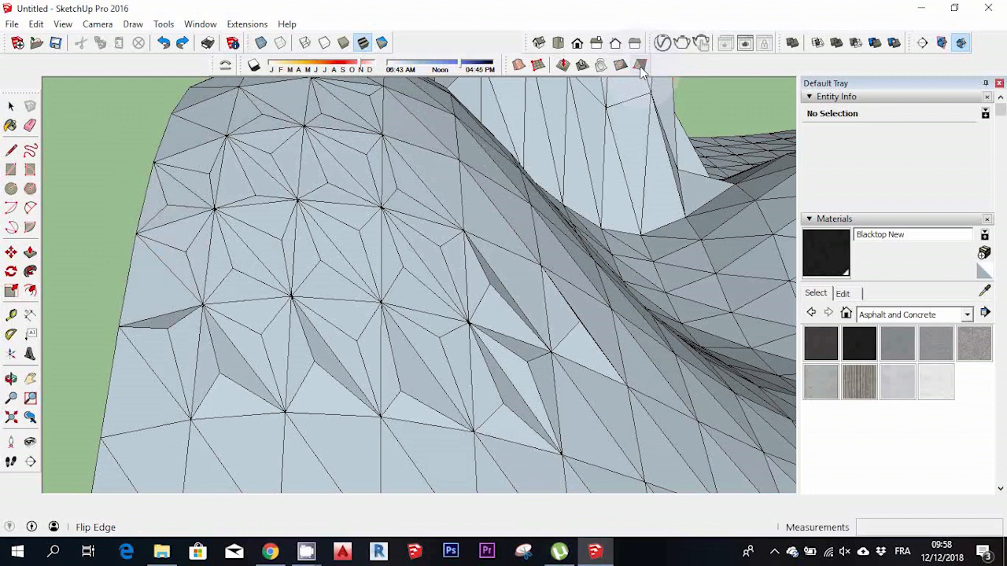
click(547, 307)
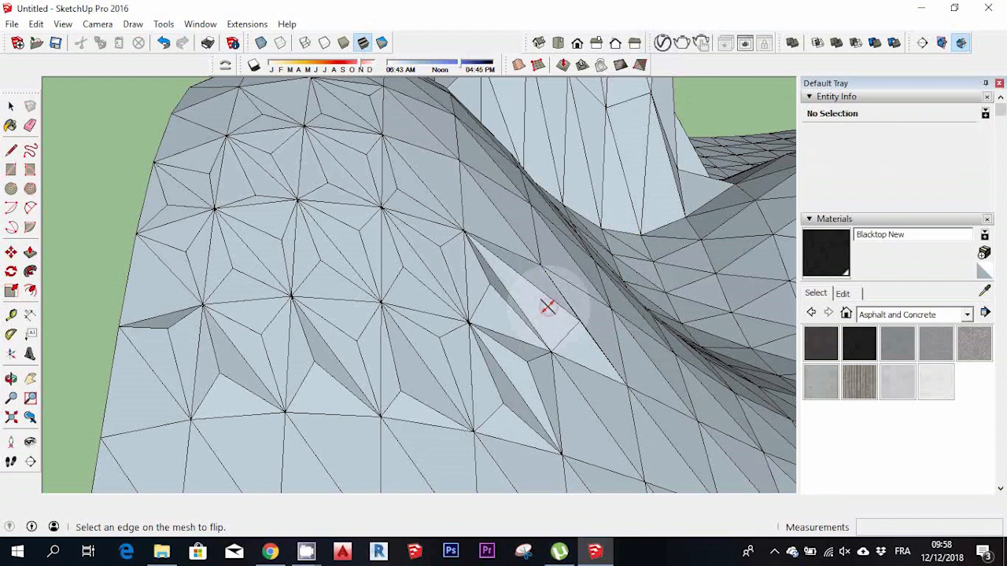
click(499, 216)
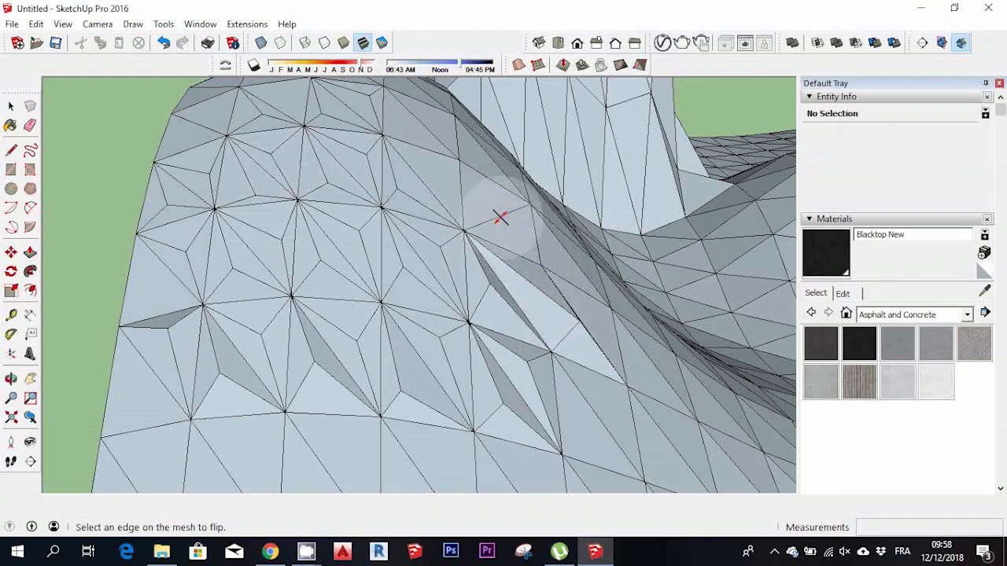
click(419, 183)
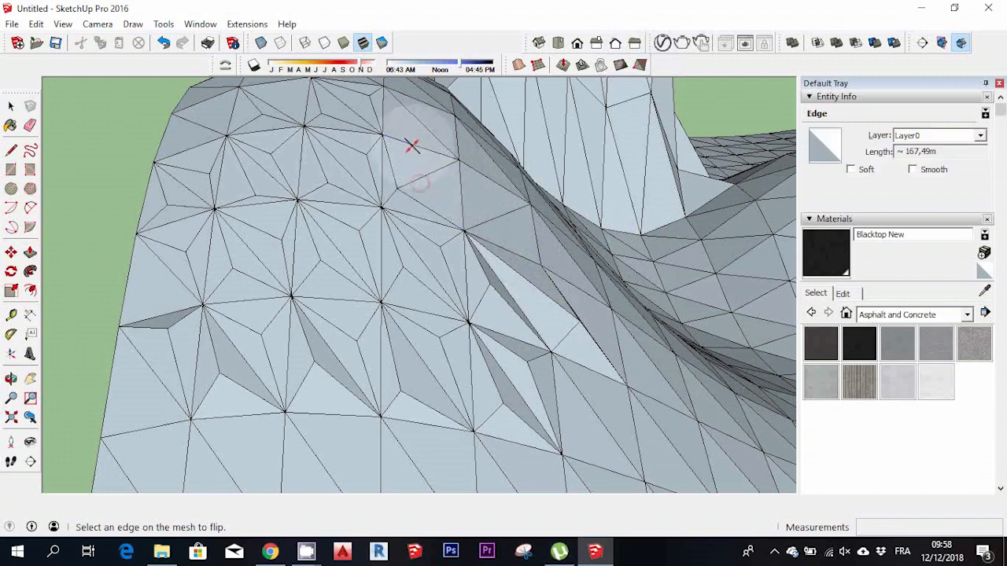
click(409, 145)
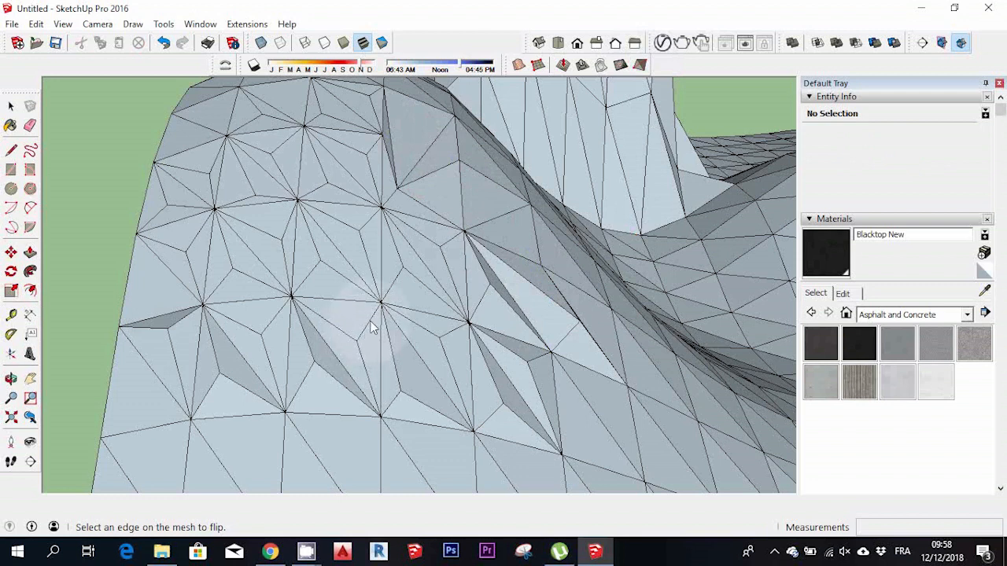
Flip the diagonal edges in the row below the detailed triangles, plus one edge between two added vertices above them
click(312, 446)
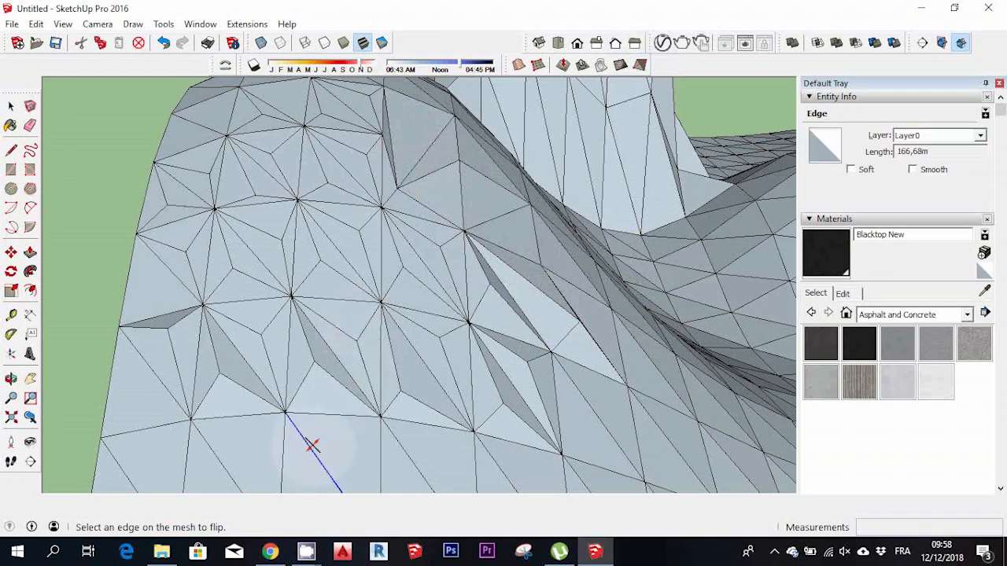
click(313, 446)
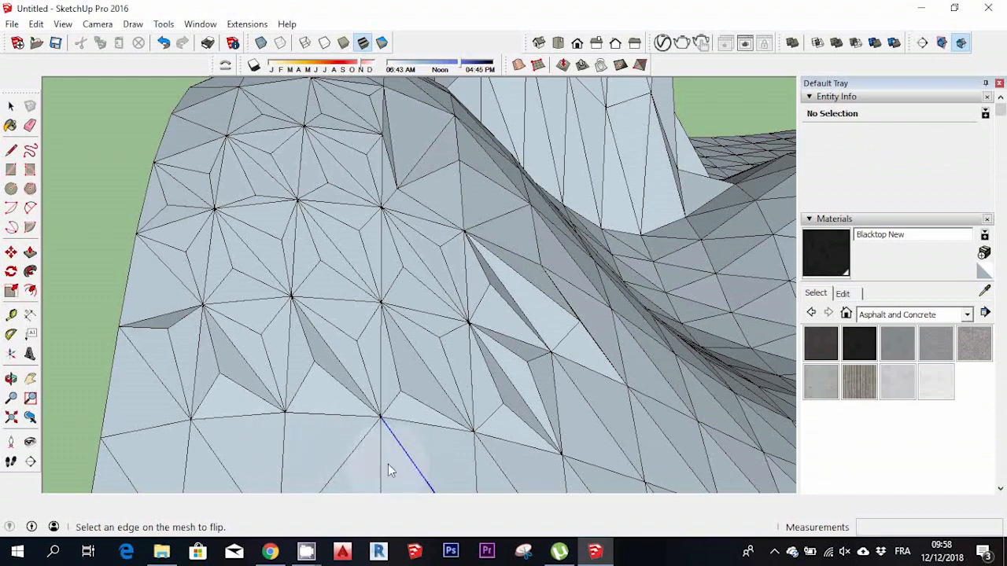
click(411, 464)
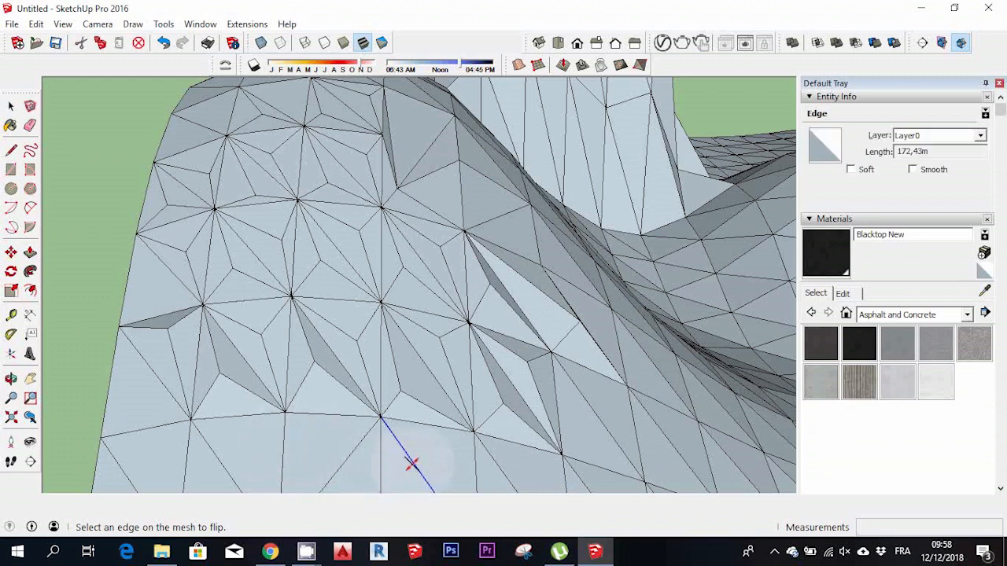
click(519, 479)
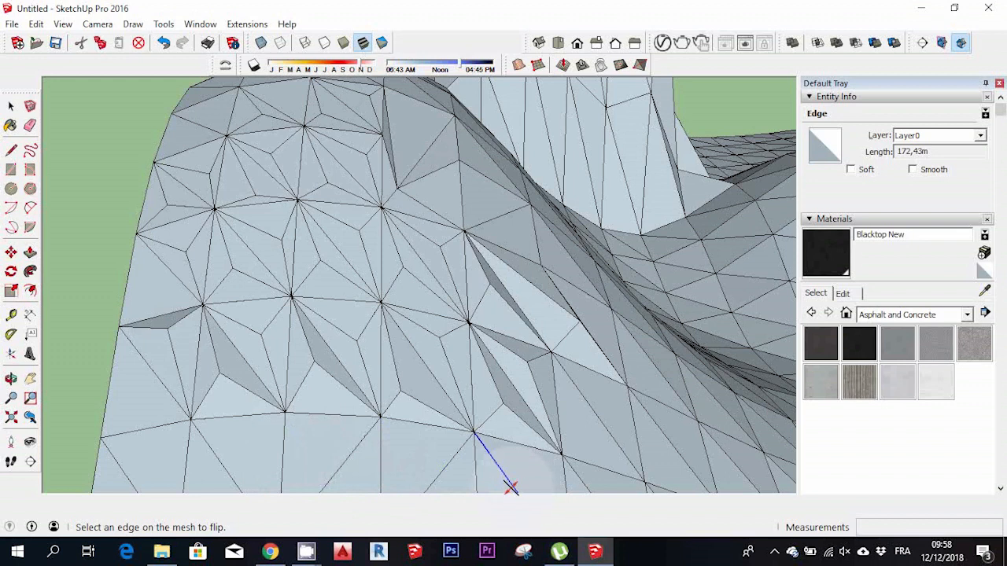
click(574, 475)
click(444, 363)
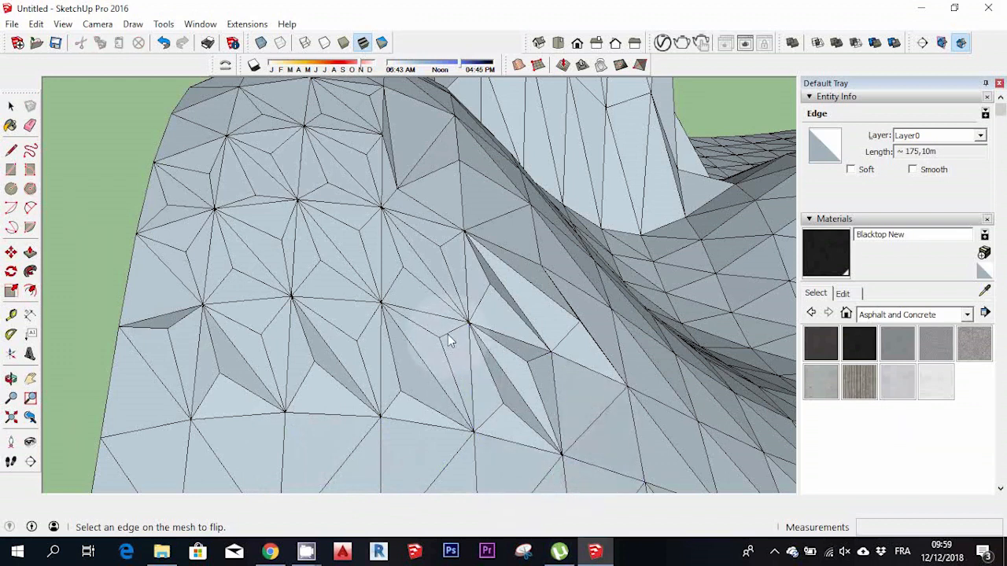
click(435, 361)
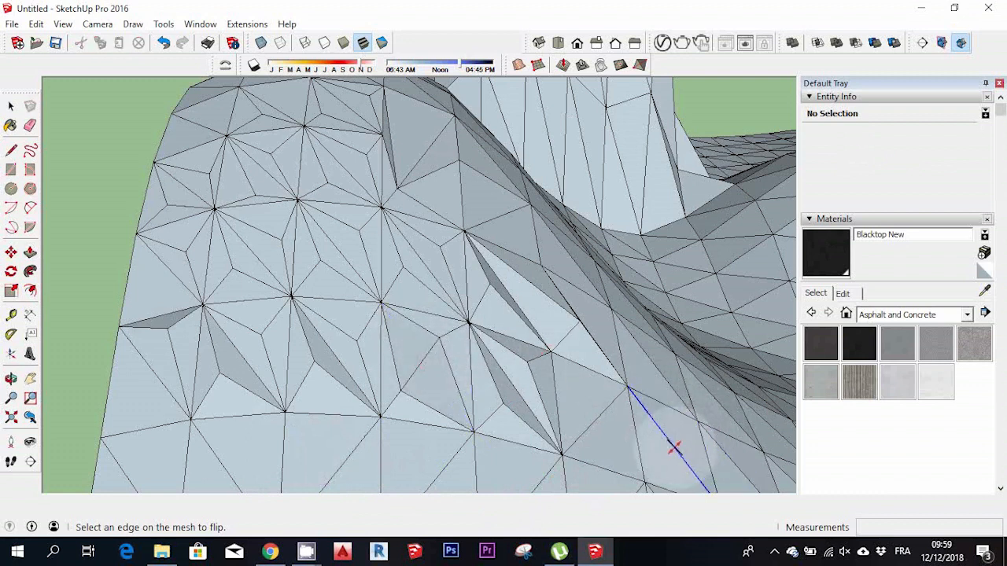
Flip two diagonal mesh edges on the hill's right flank, one beside the raised triangles and one further down the slope
click(654, 367)
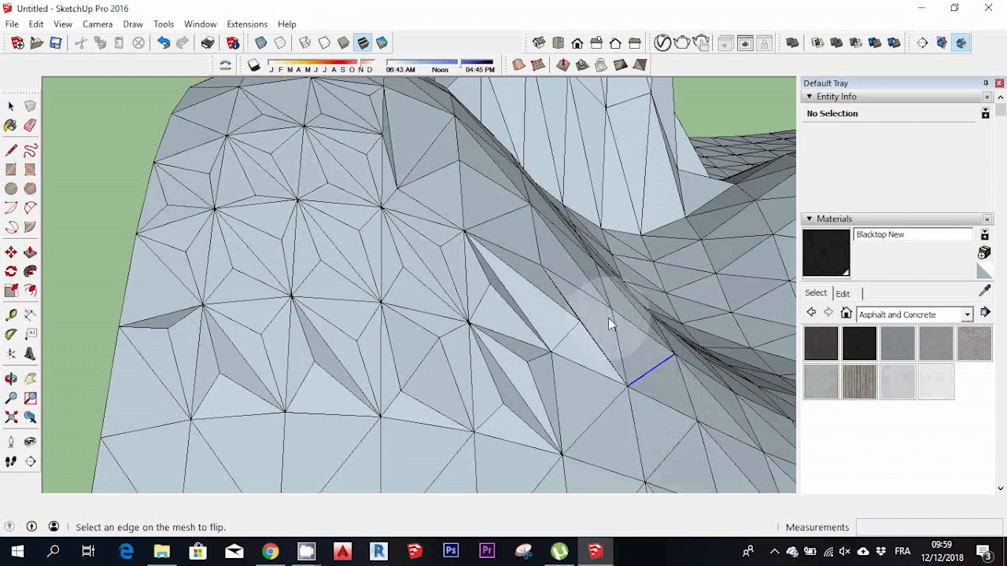
click(30, 379)
drag(481, 429, 191, 260)
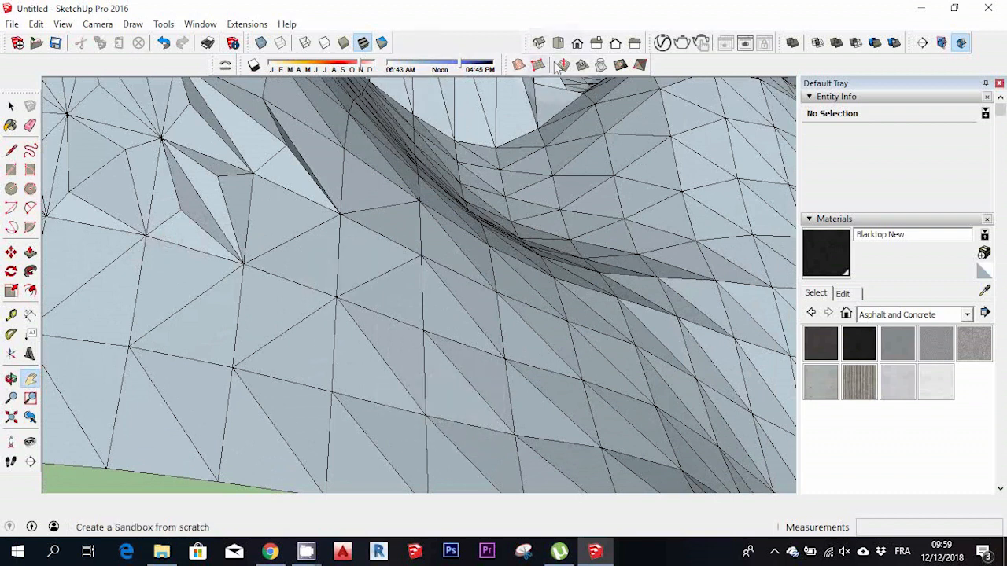
click(639, 64)
click(382, 359)
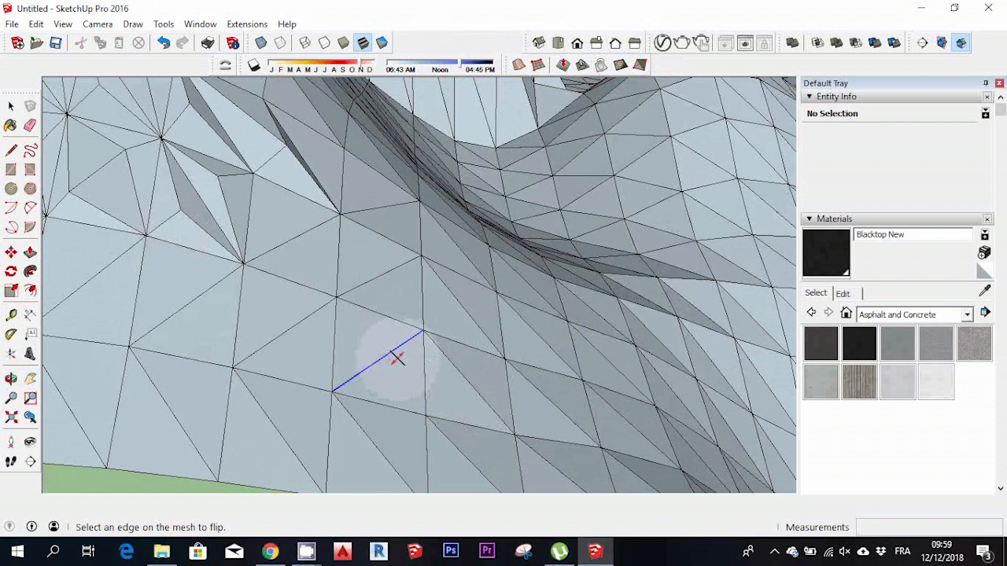
Raise the mesh around a vertex on the hill's lower right slope using Smoove with a 200 m radius
scroll(477, 466, up, 1)
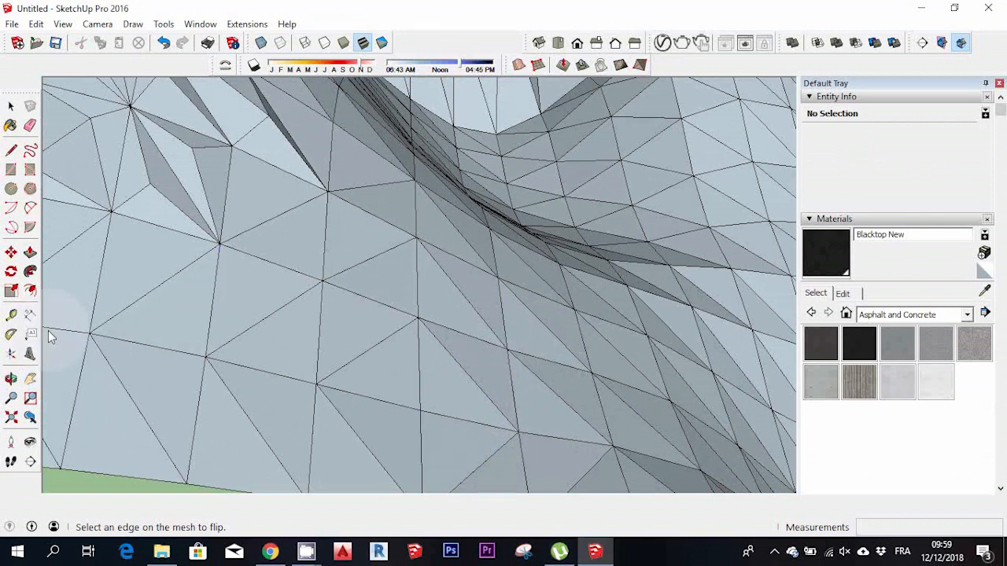
click(30, 379)
drag(427, 438, 351, 395)
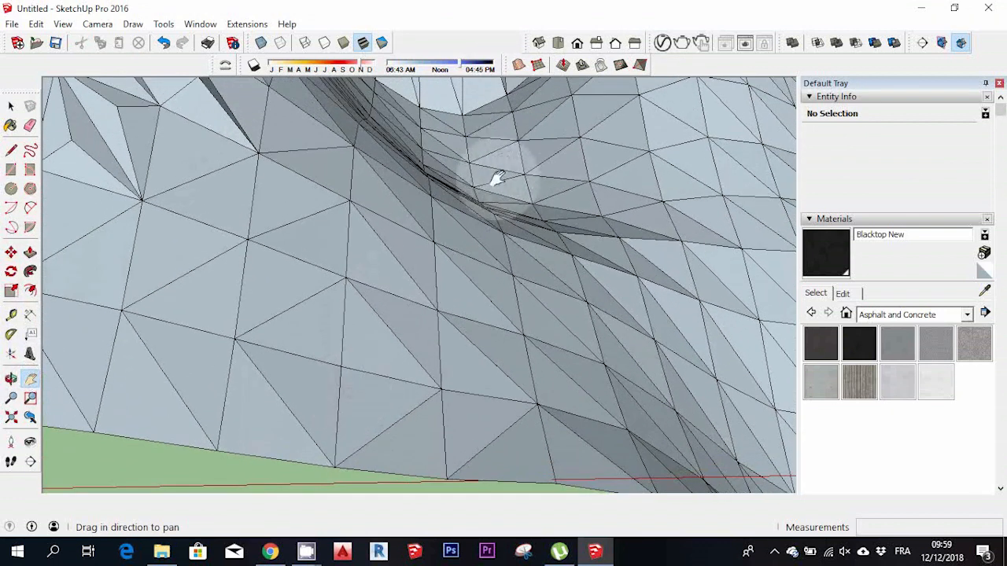
click(563, 66)
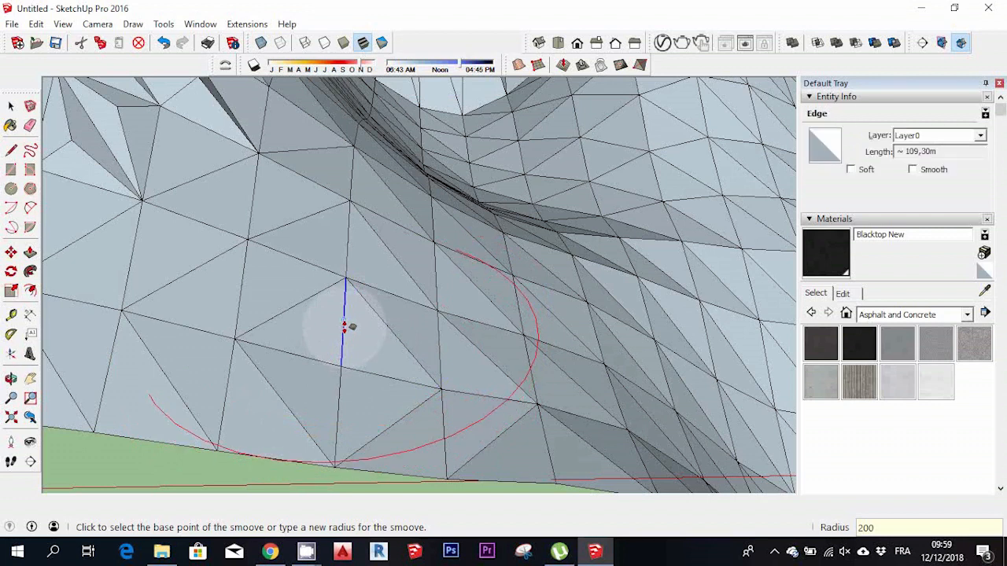
click(345, 275)
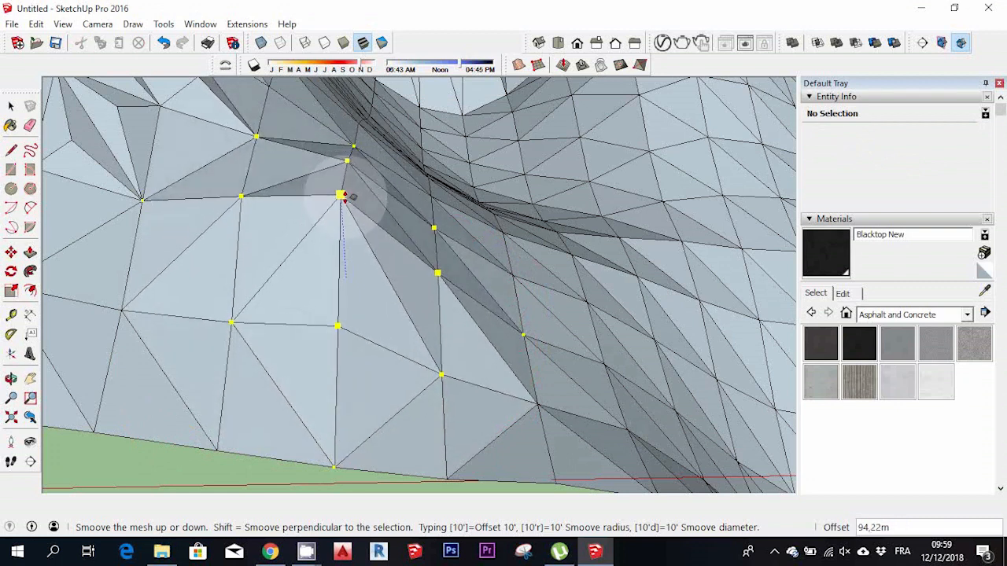
click(343, 229)
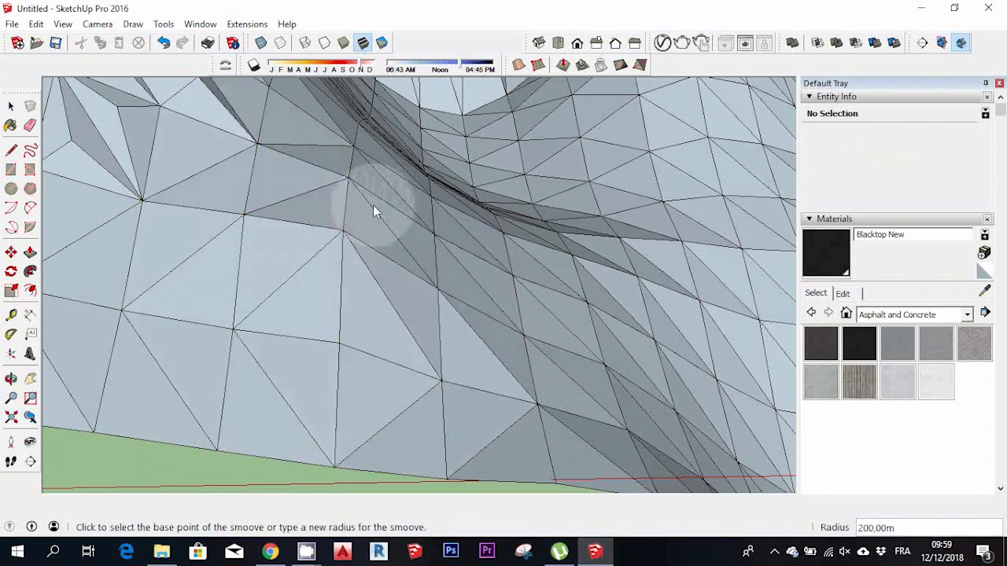
click(29, 378)
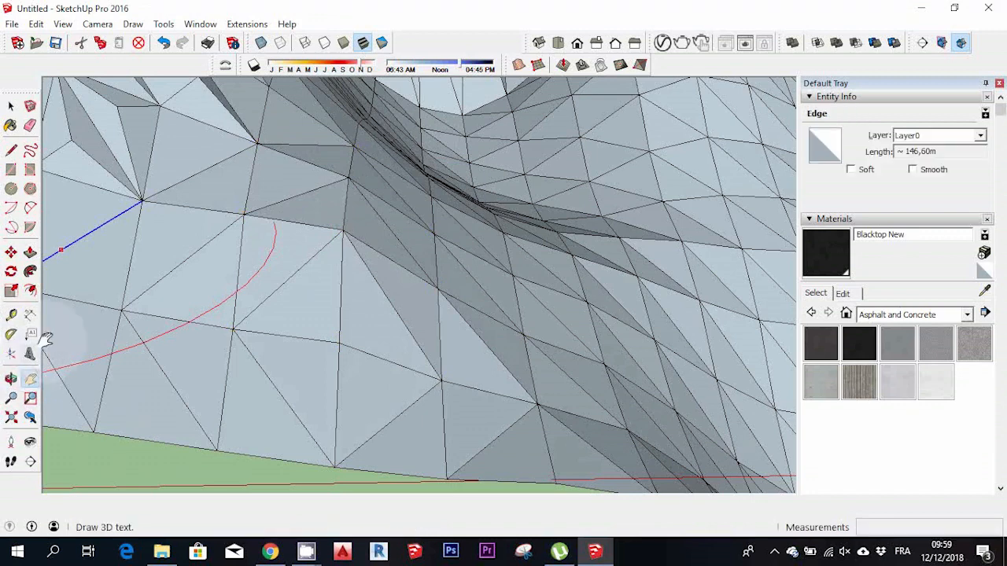
drag(144, 128, 573, 461)
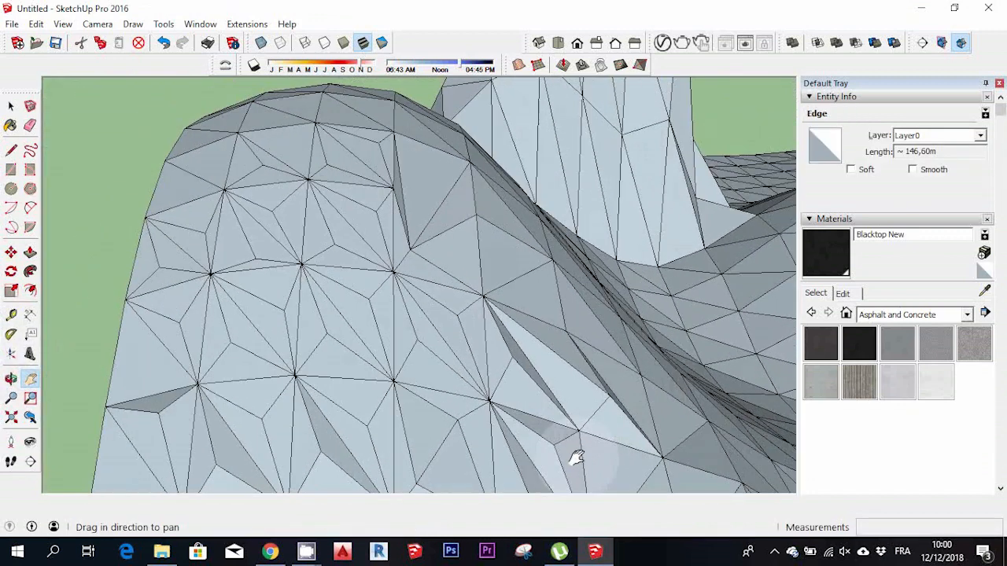
click(582, 66)
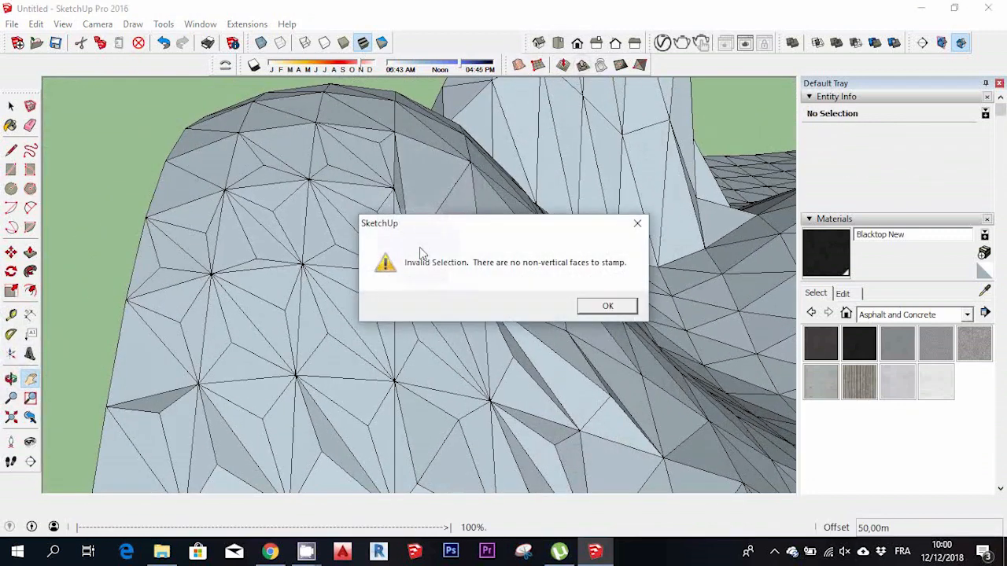
click(606, 306)
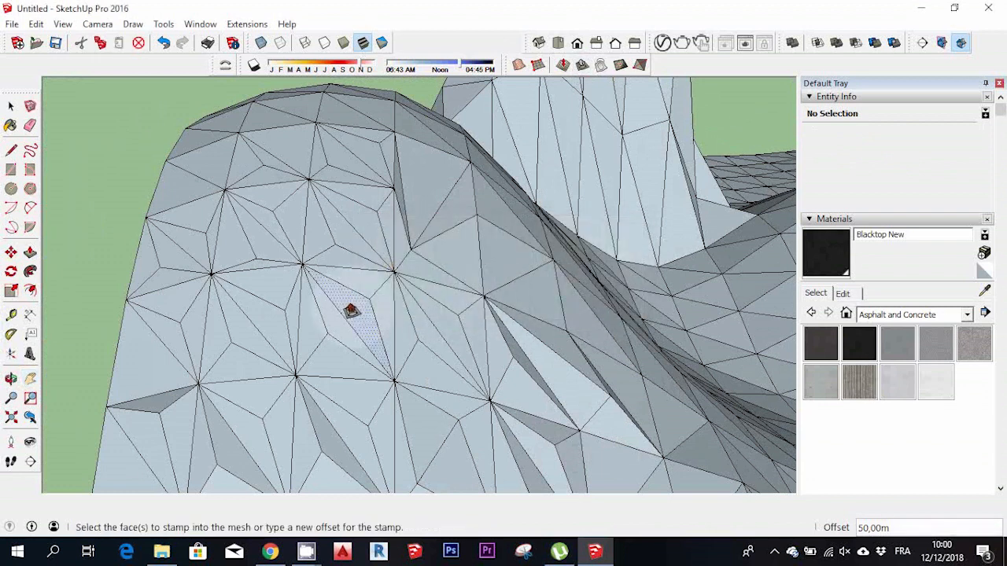
click(511, 130)
Smoove the detailed area below the hill's crest upward from its central vertex, using a 200 m radius
click(562, 65)
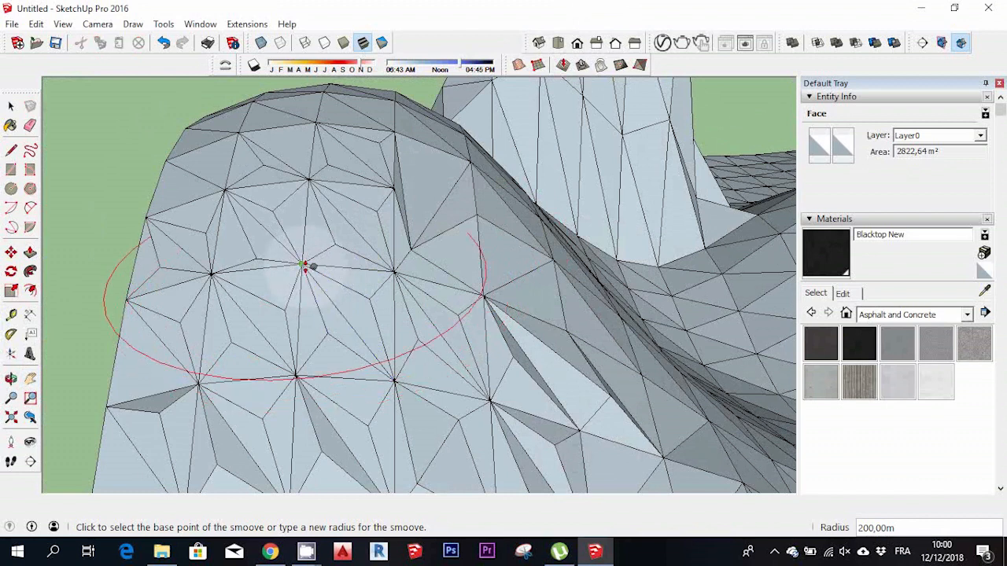
click(303, 264)
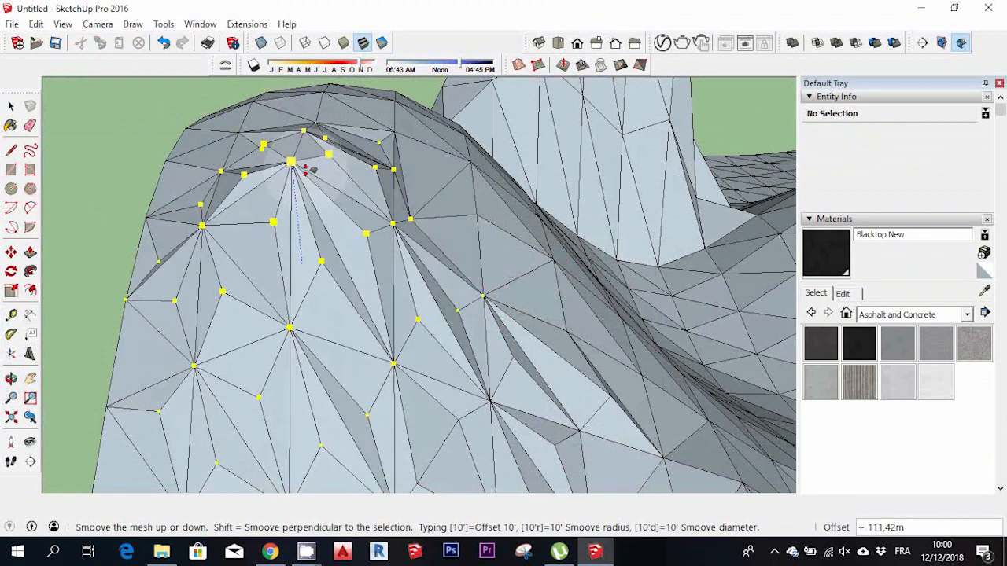
click(294, 161)
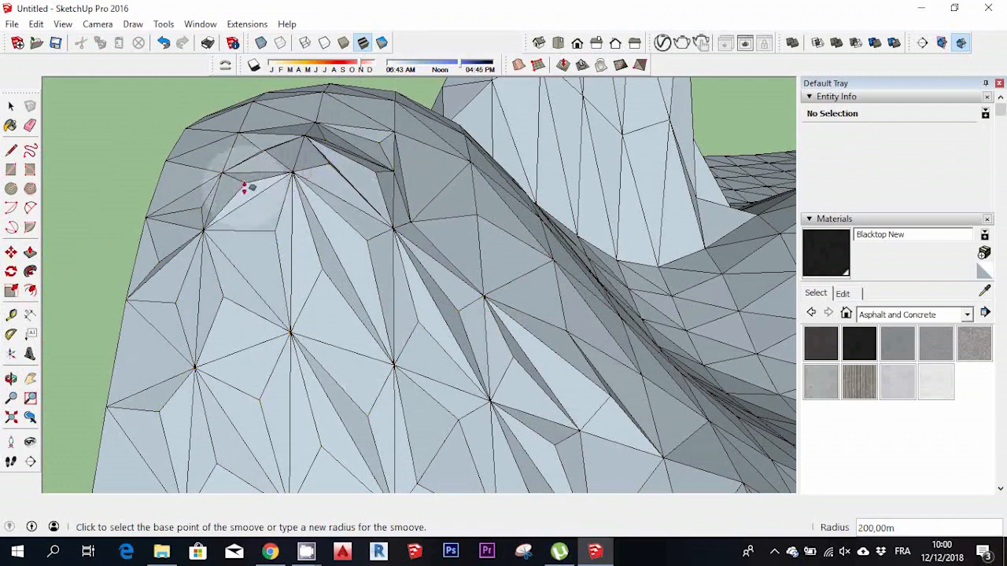
Examine all the terrain examples in the full model, including inside the dense triangulated terrain's group
click(30, 378)
drag(540, 405, 302, 423)
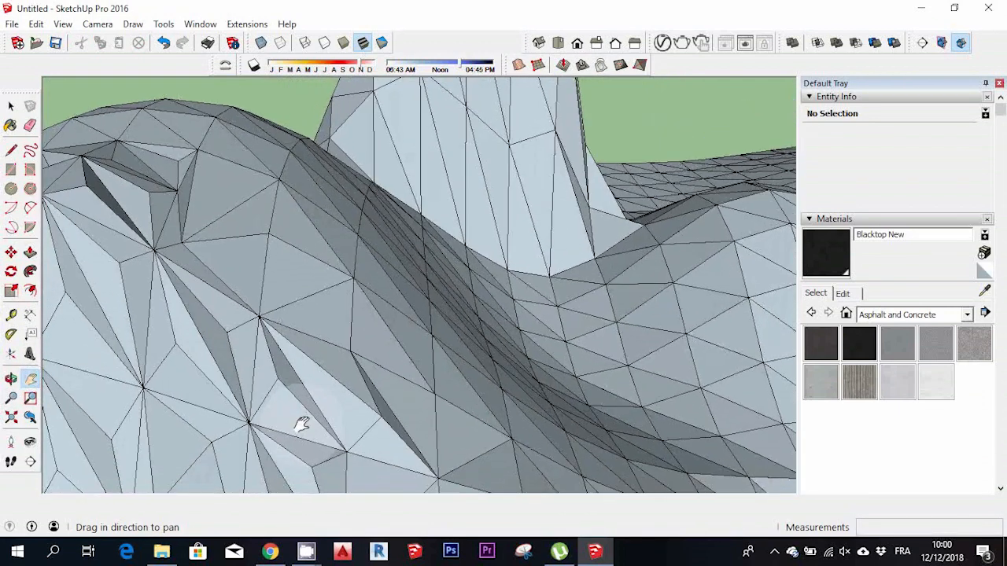
click(12, 418)
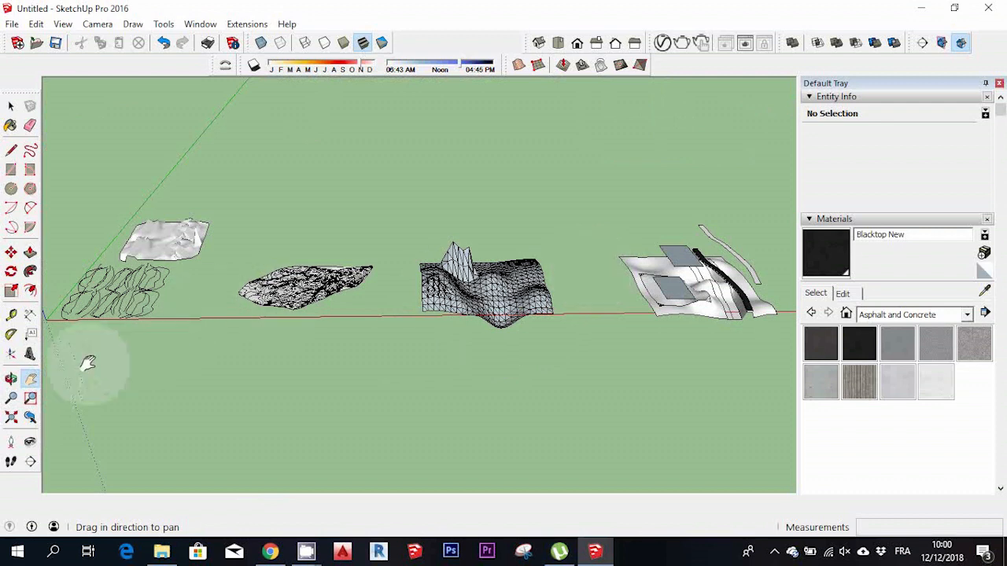
click(11, 378)
drag(532, 290, 567, 332)
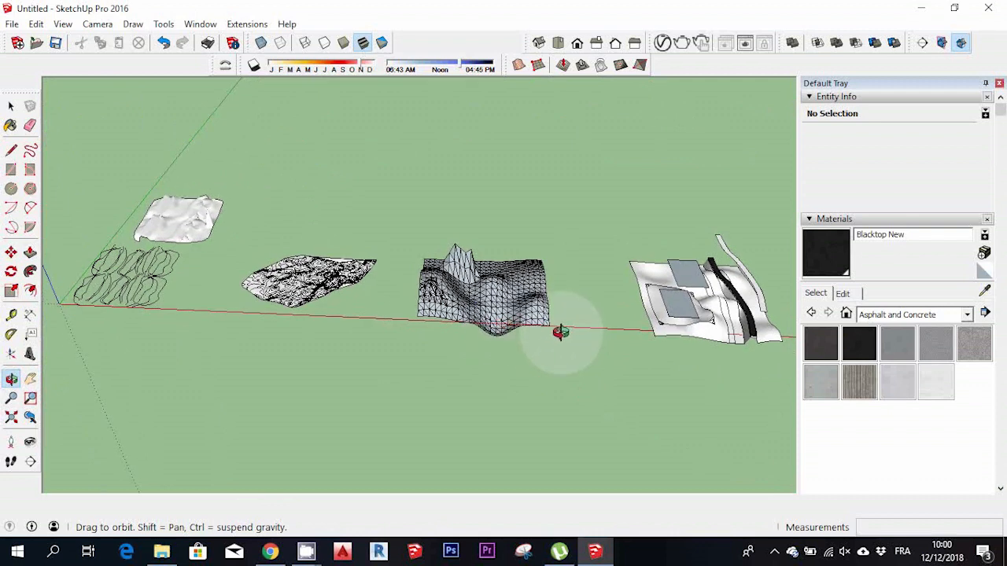
click(11, 105)
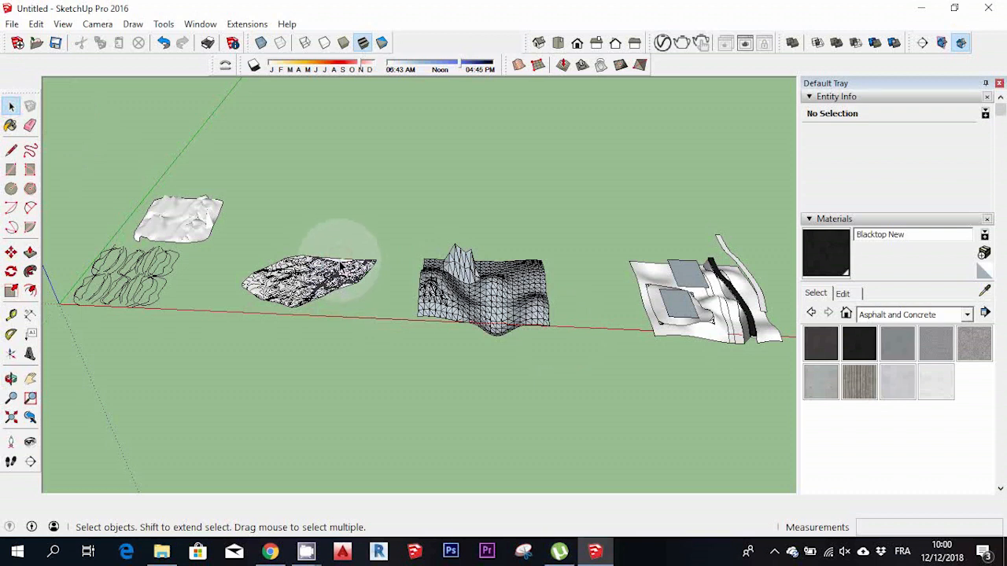
double_click(342, 259)
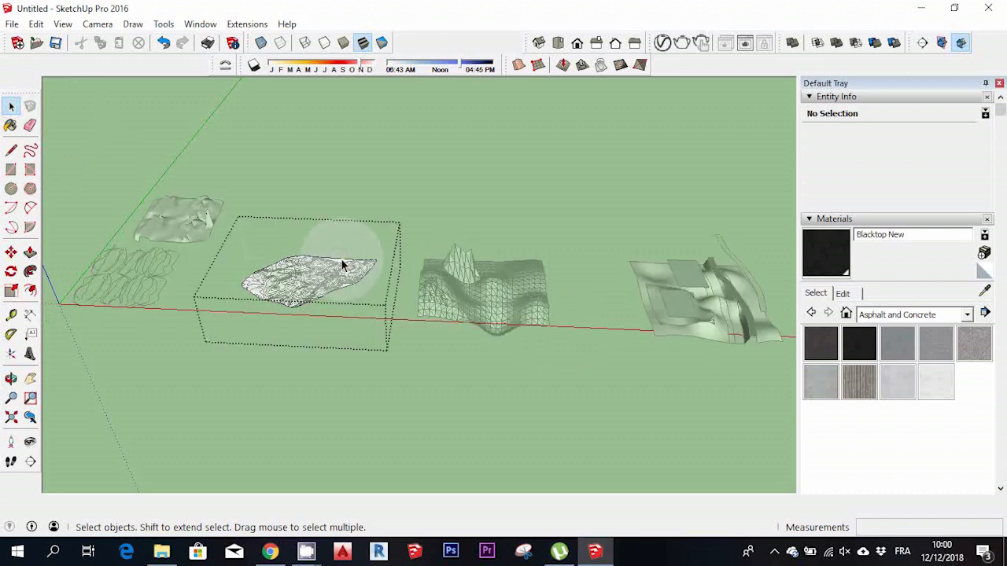
click(514, 299)
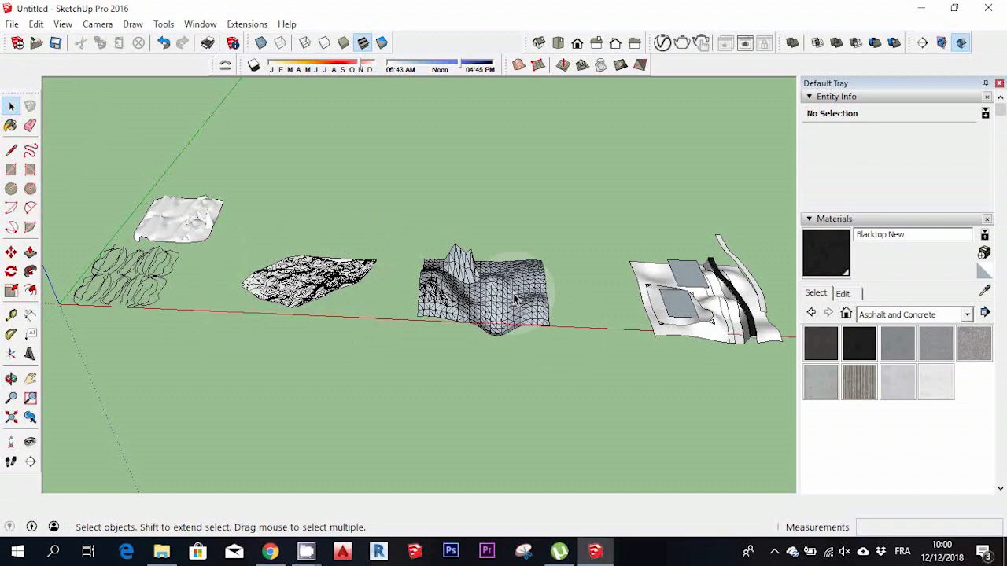